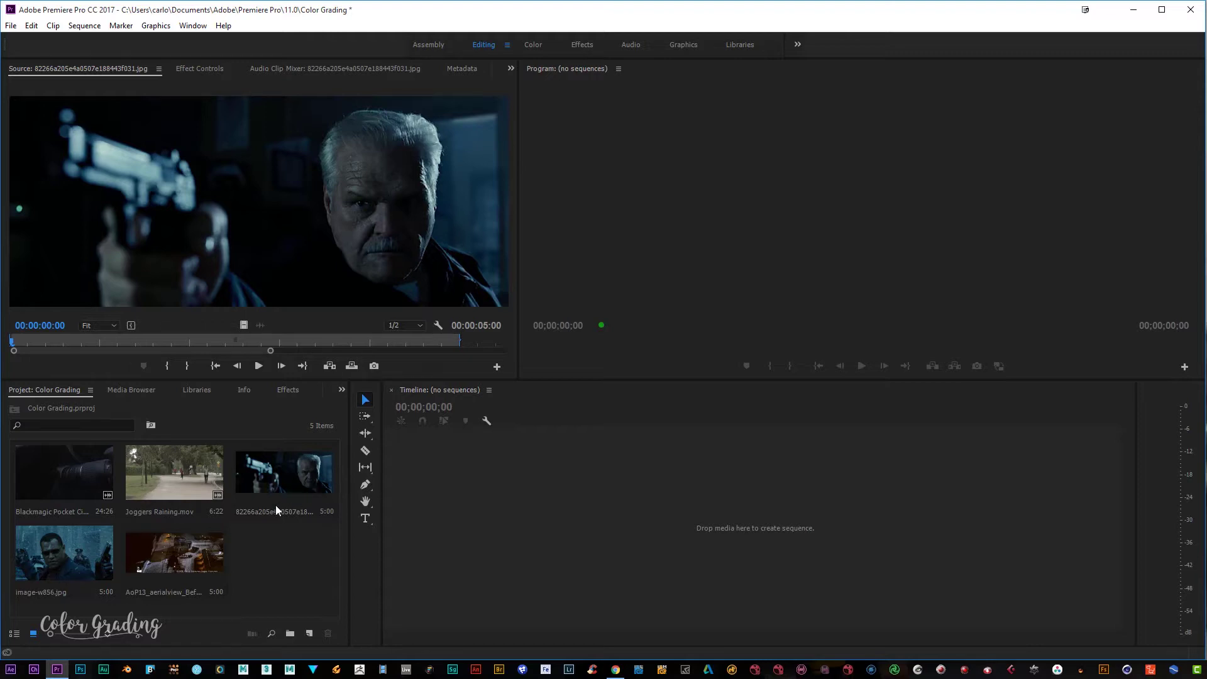
Load the image-w856.jpg still into the Source monitor for preview.
left_click(100, 538)
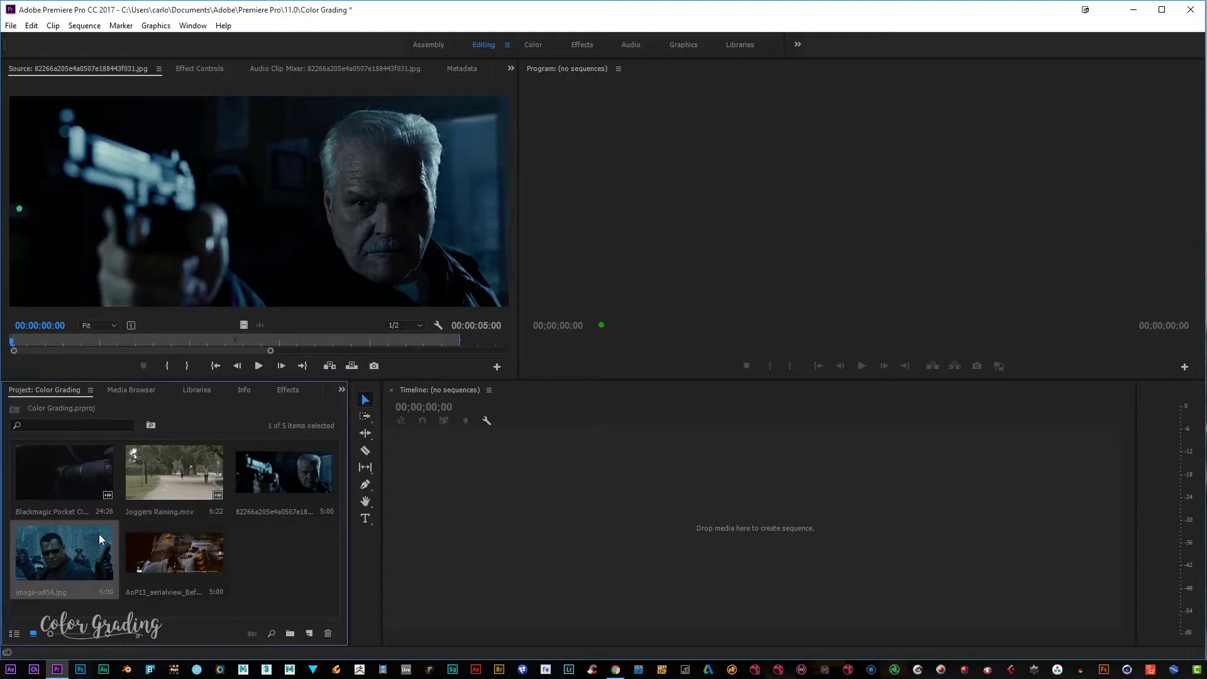
double_click(101, 539)
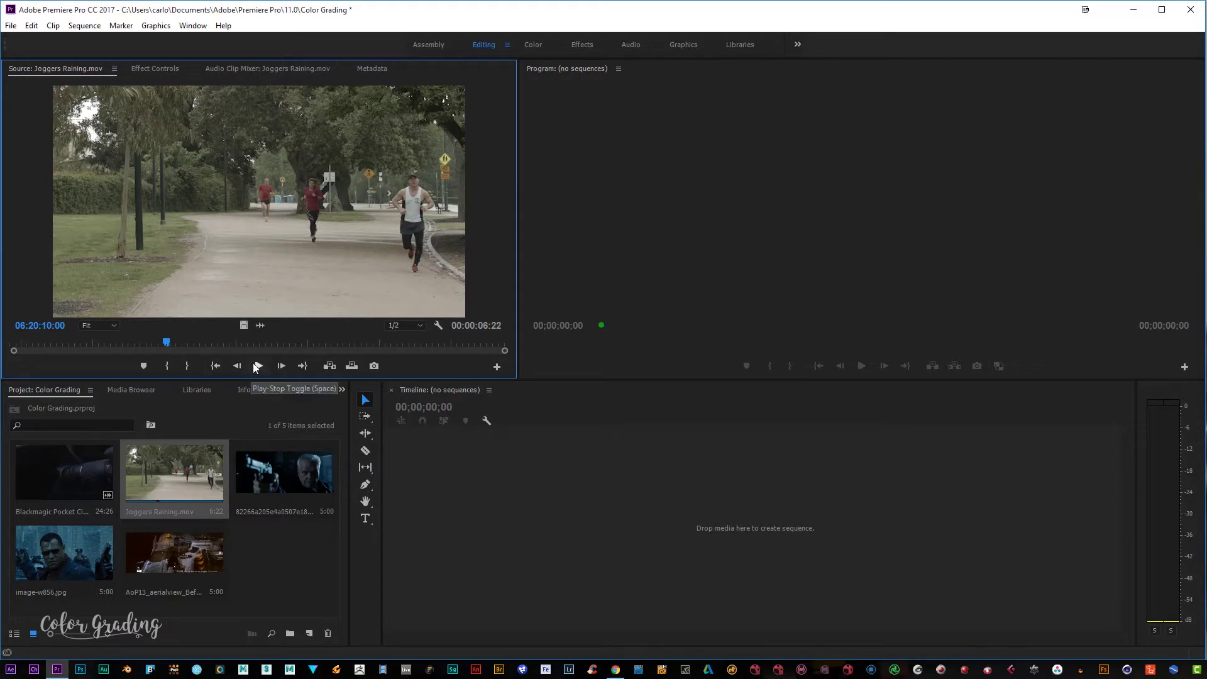
left_click(255, 367)
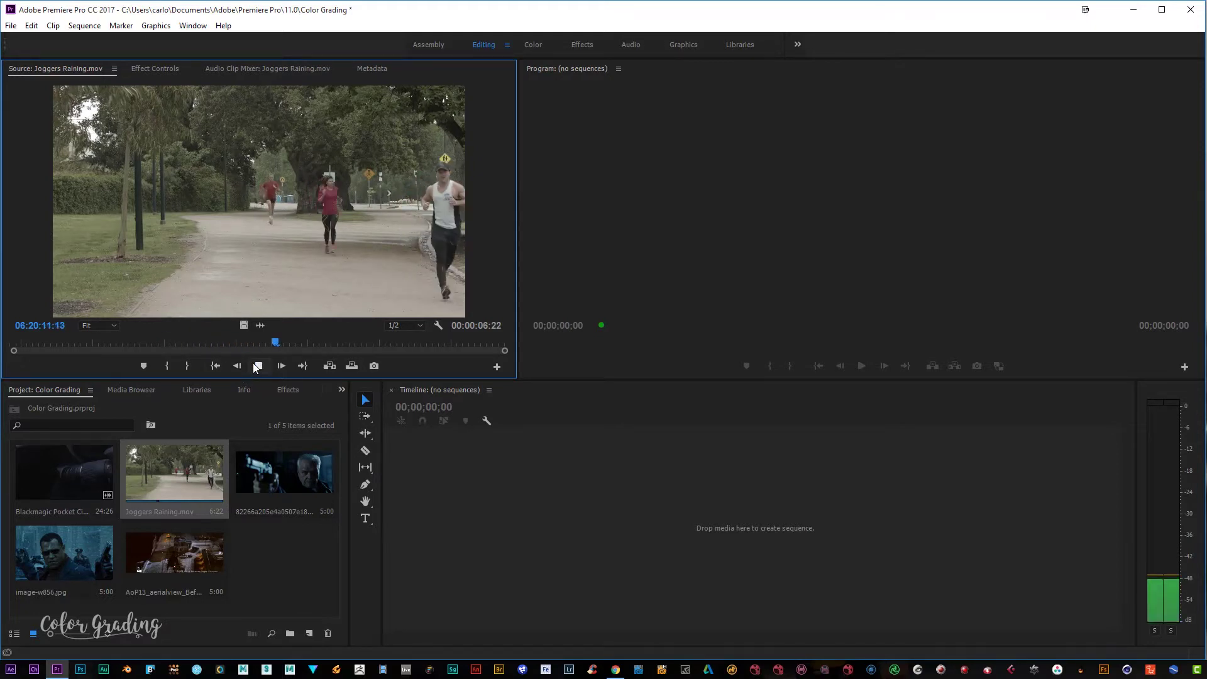
left_click(255, 367)
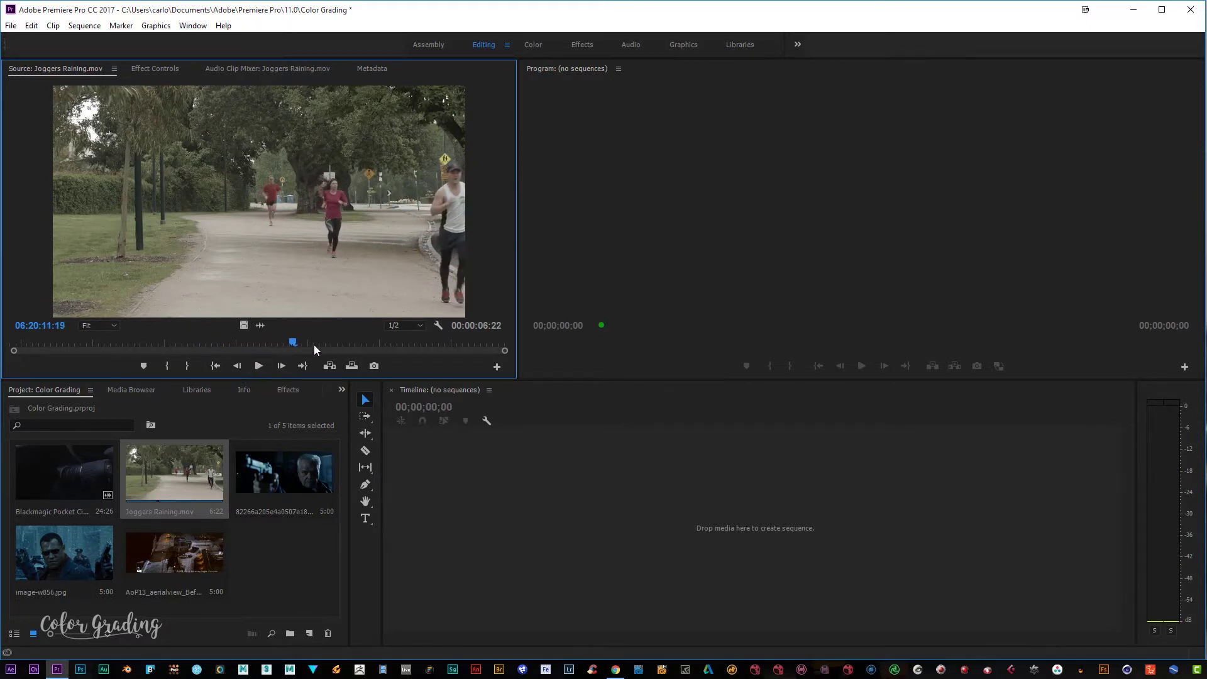
left_click_drag(292, 343, 171, 342)
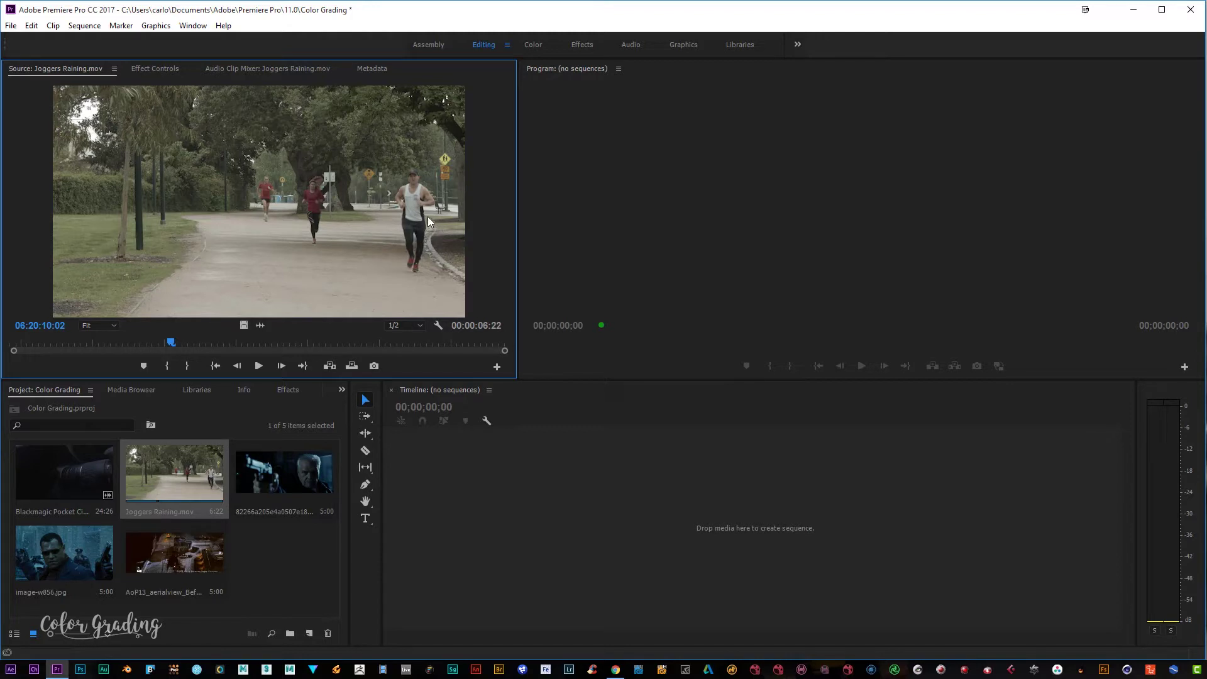
left_click_drag(175, 342, 240, 346)
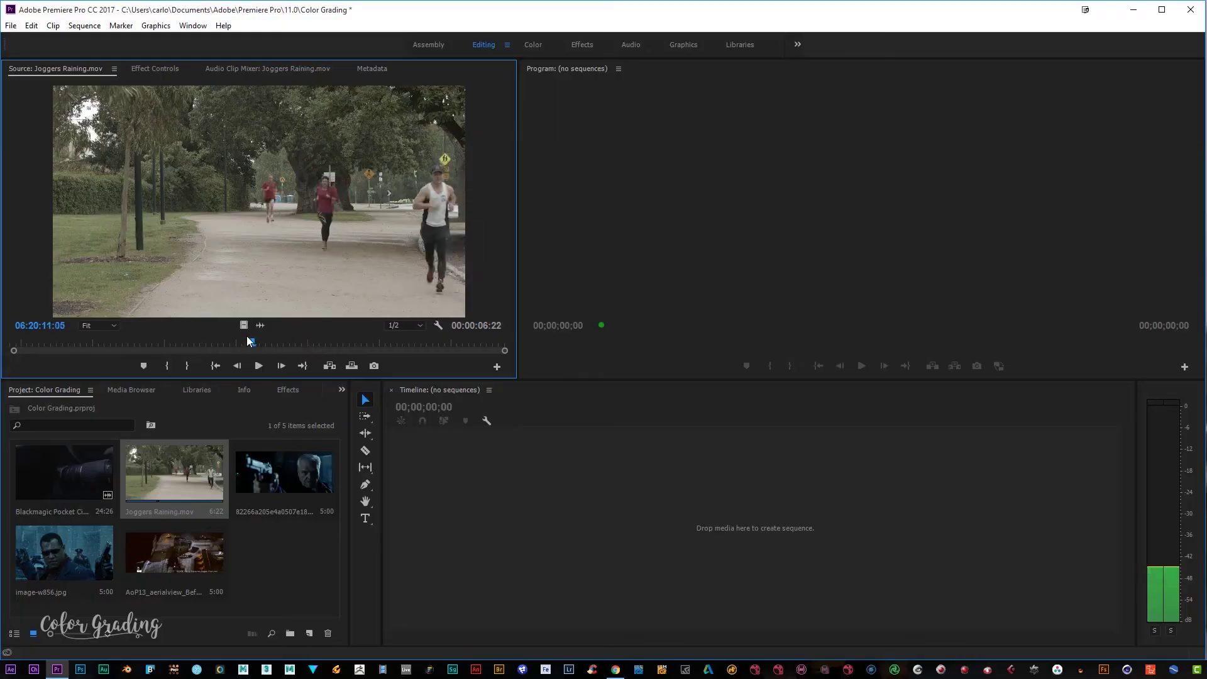
Scrub through the joggers clip, then drag Joggers Raining.mov onto the empty Timeline to make its sequence.
left_click_drag(247, 338, 216, 338)
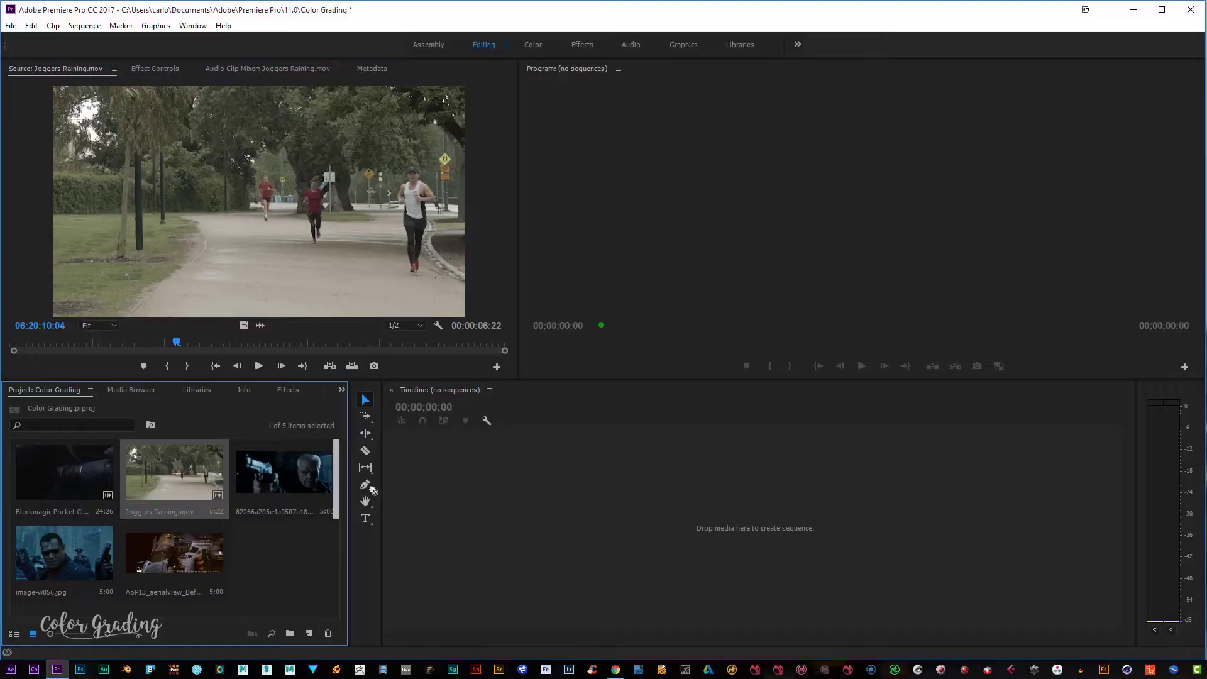
left_click_drag(373, 489, 415, 547)
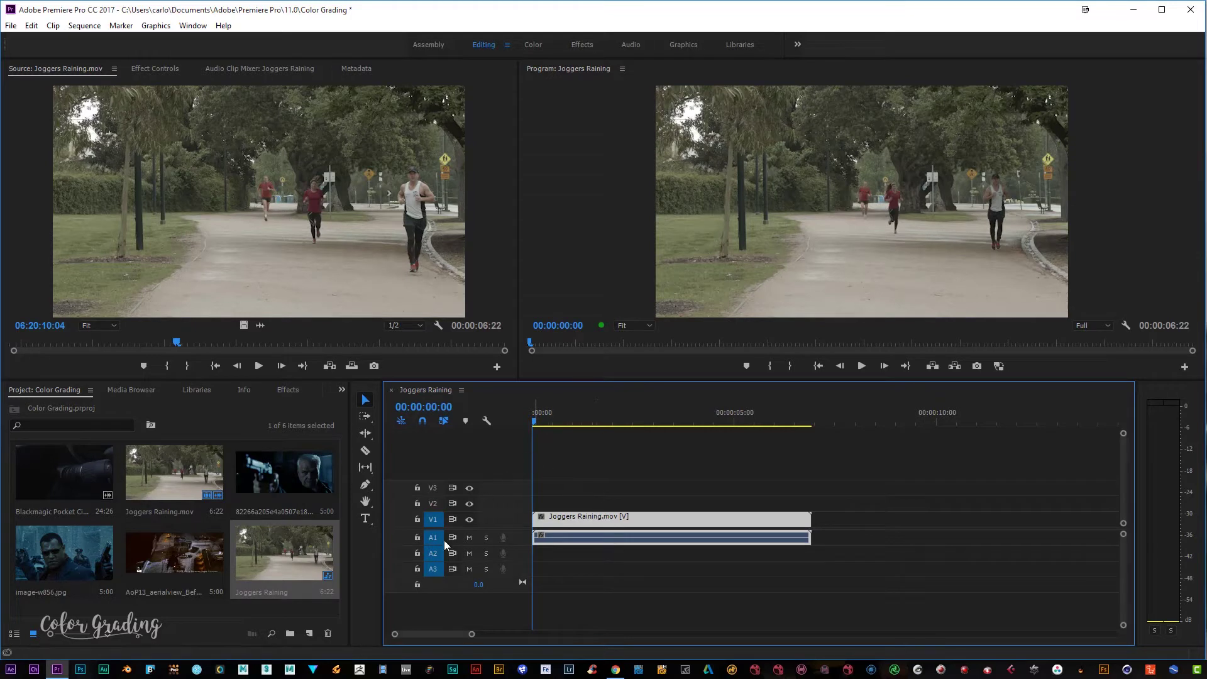
Create a default Adjustment Layer, place it on V2 and trim it to the joggers clip's length.
right_click(191, 610)
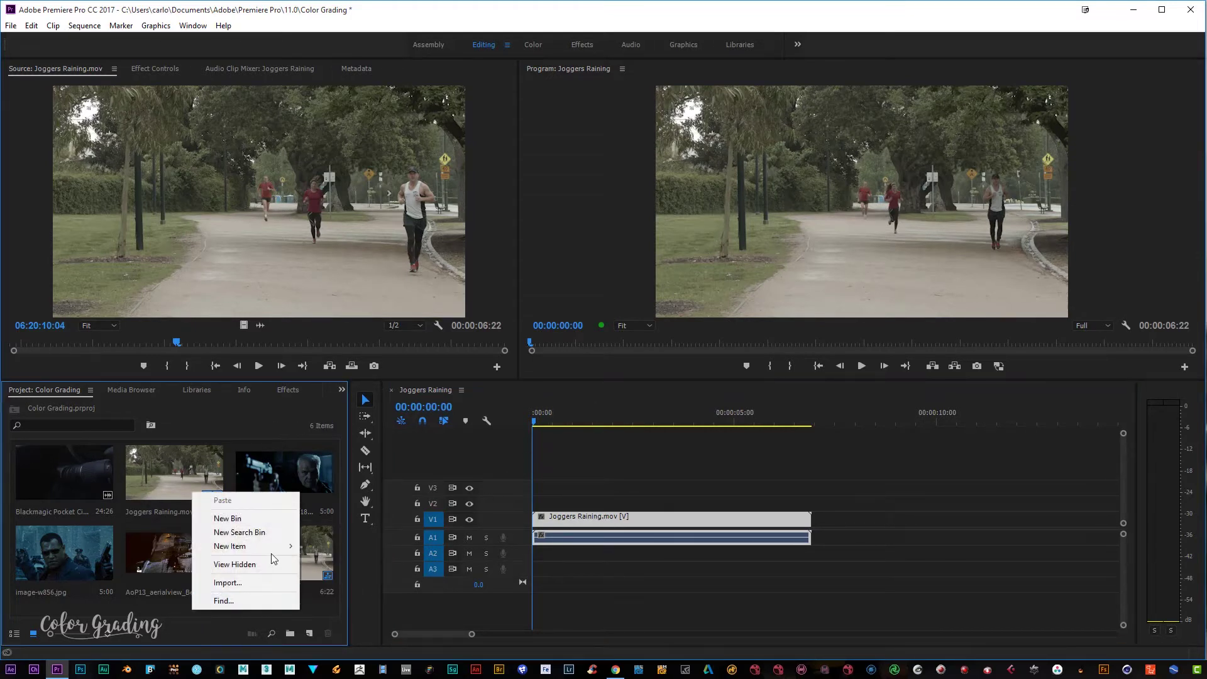
mouse_move(274, 546)
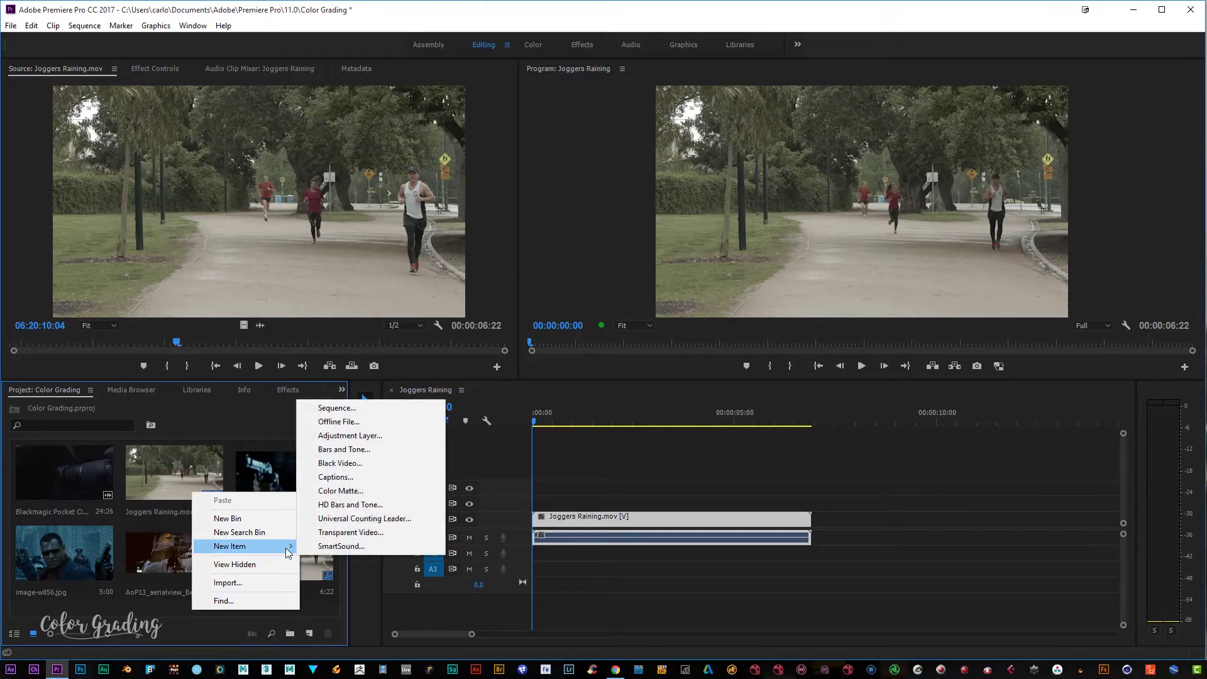
left_click(347, 435)
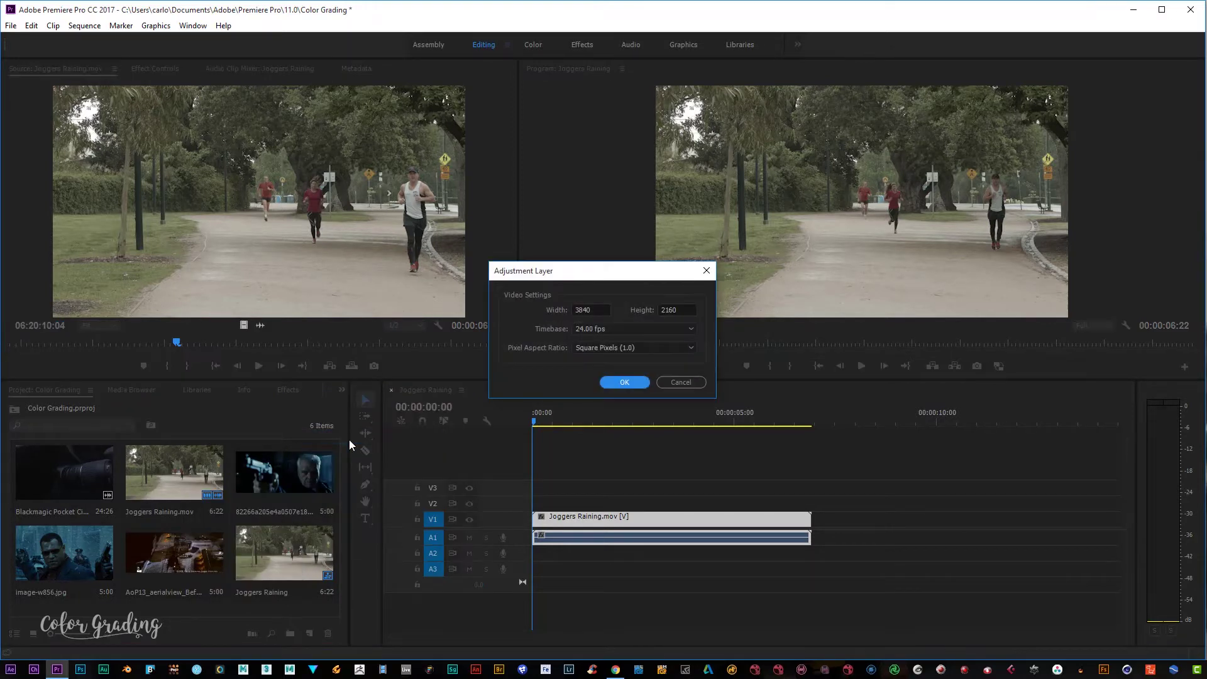
left_click(629, 380)
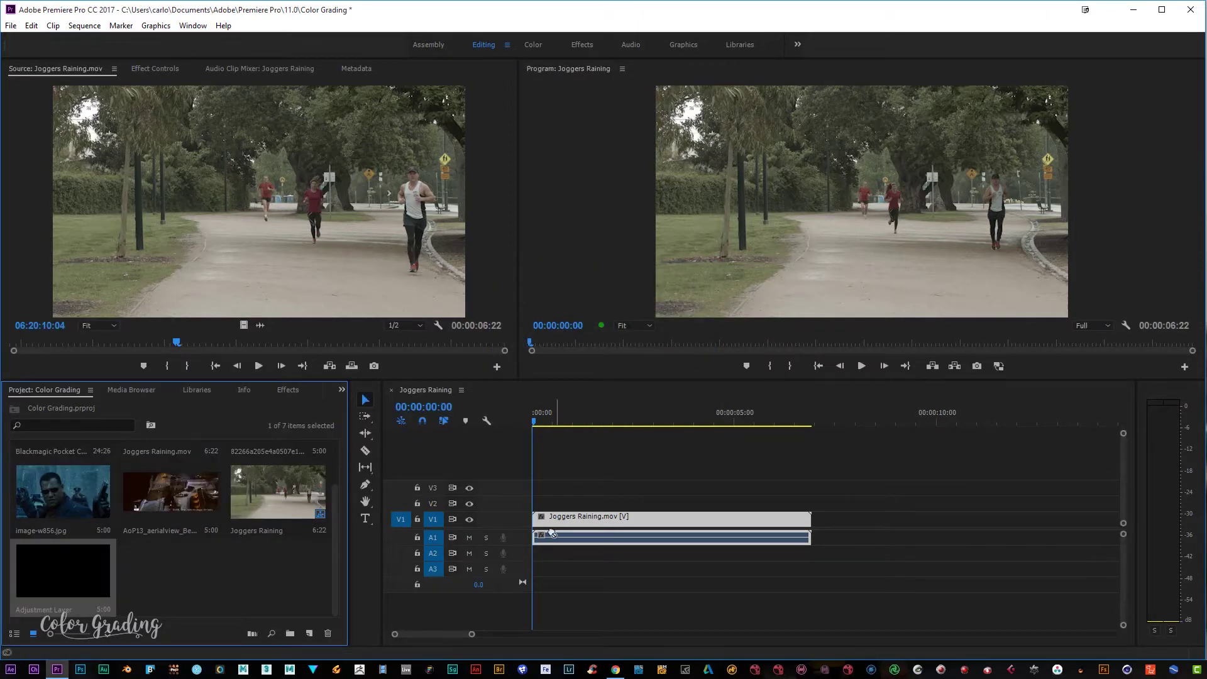
left_click_drag(551, 534, 540, 504)
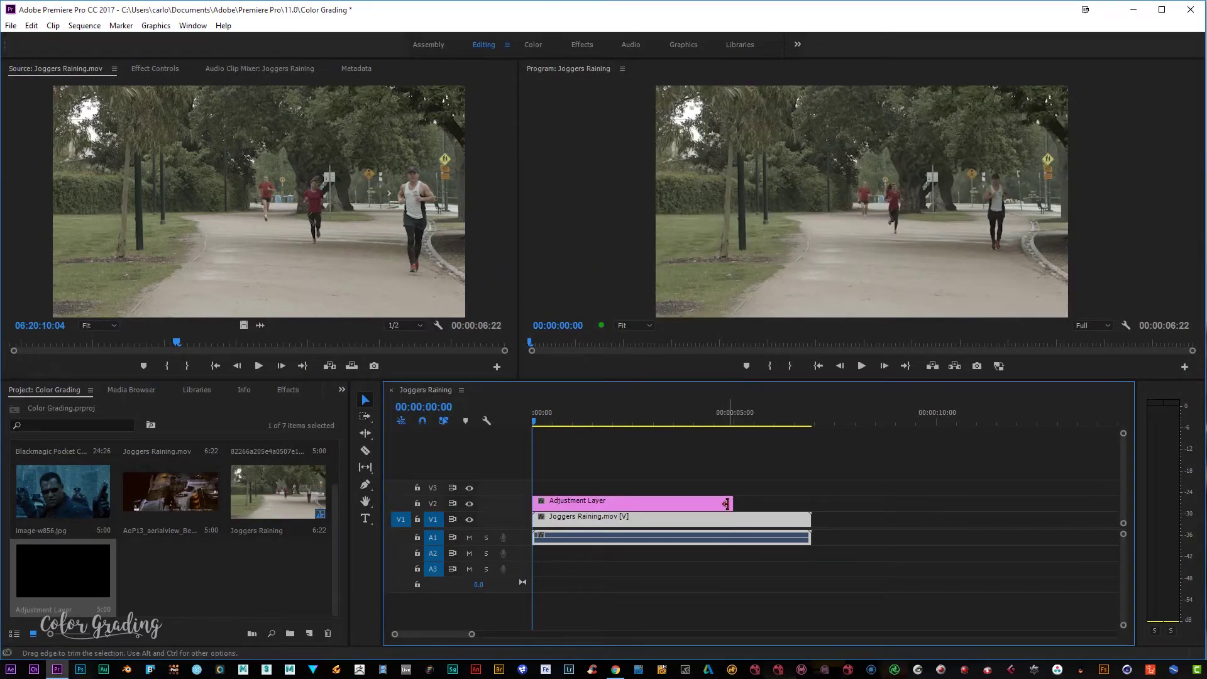
left_click_drag(732, 503, 811, 503)
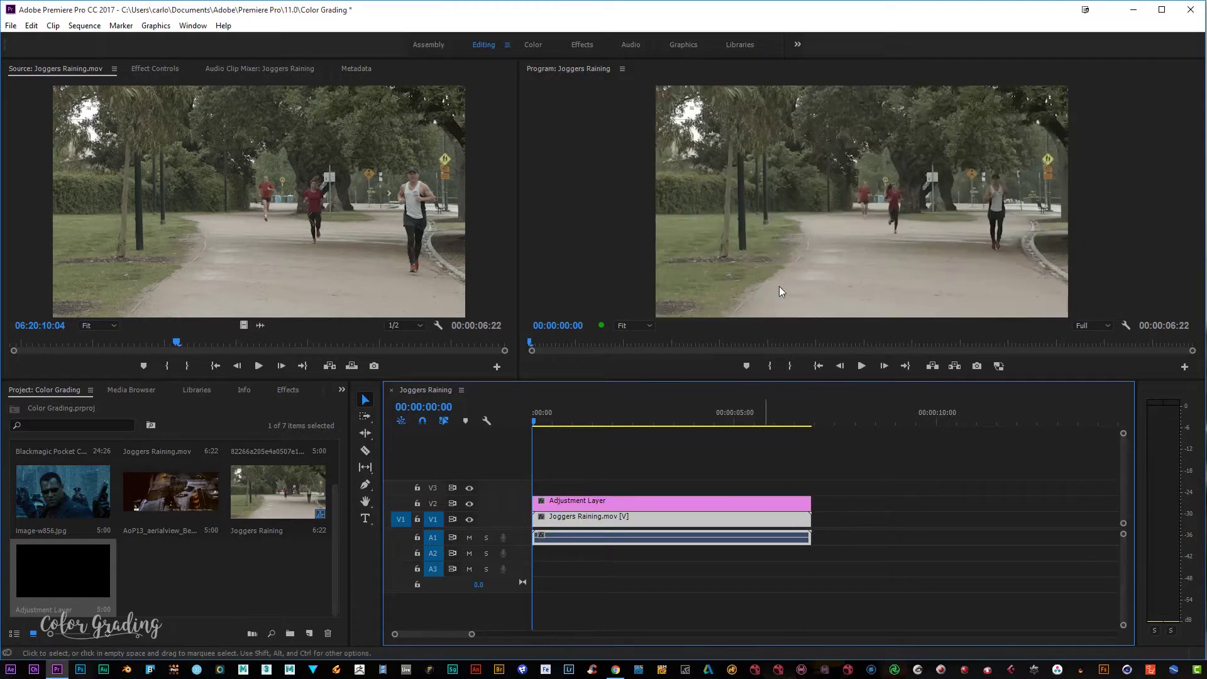
left_click(641, 500)
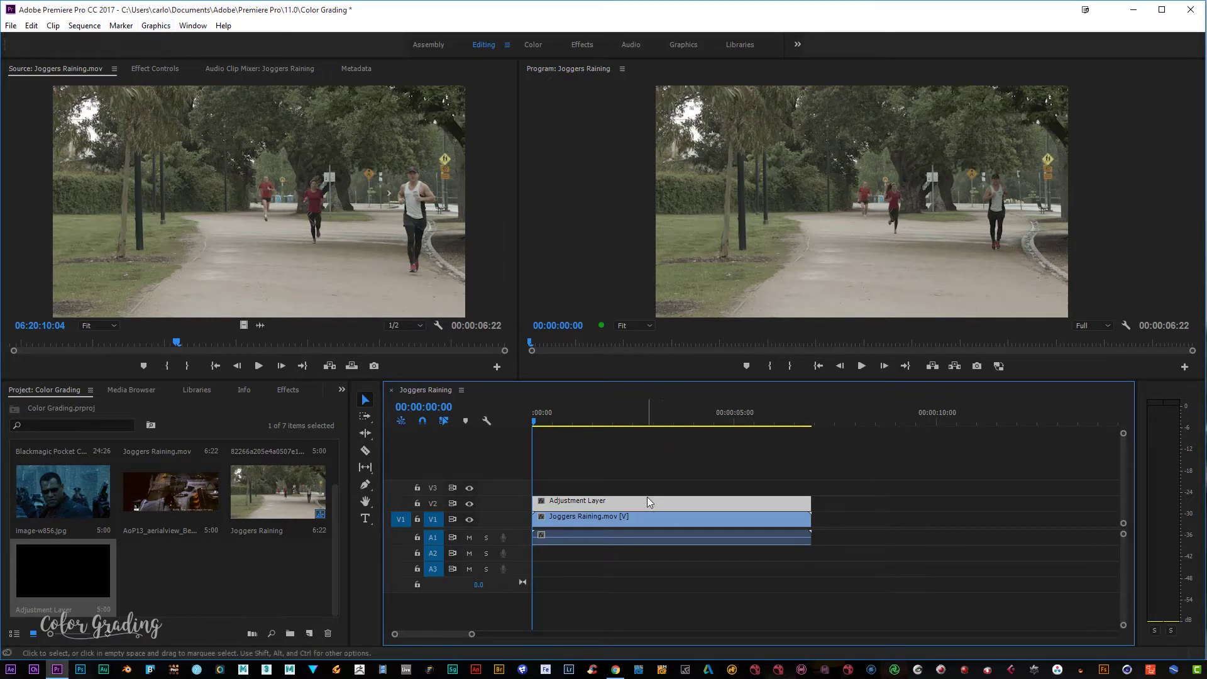
Change the sequence's vertical frame size from 2160 to 1440, discarding existing previews.
left_click(84, 25)
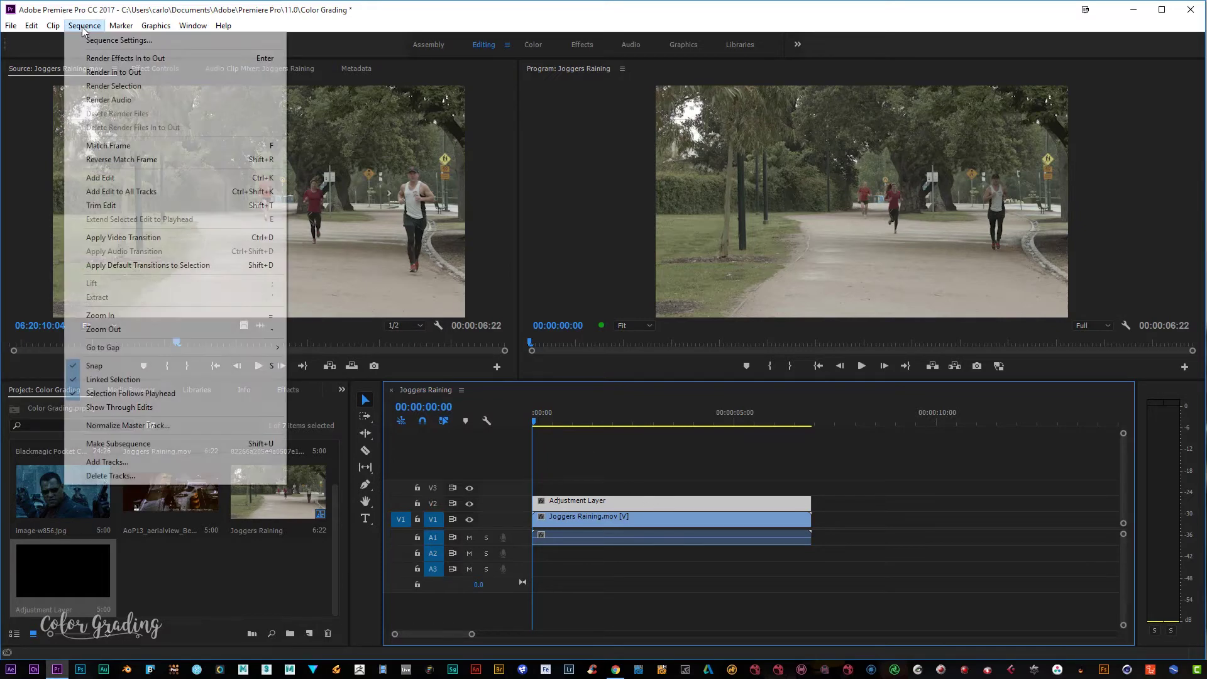
left_click(119, 37)
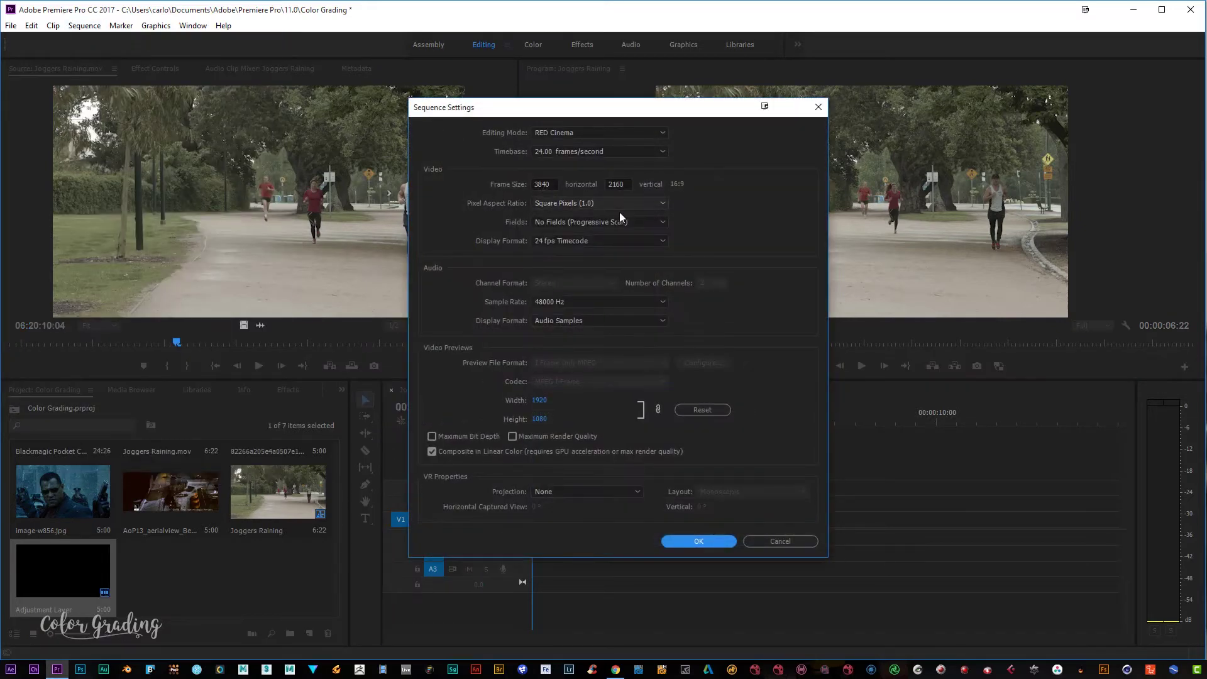
left_click(613, 184)
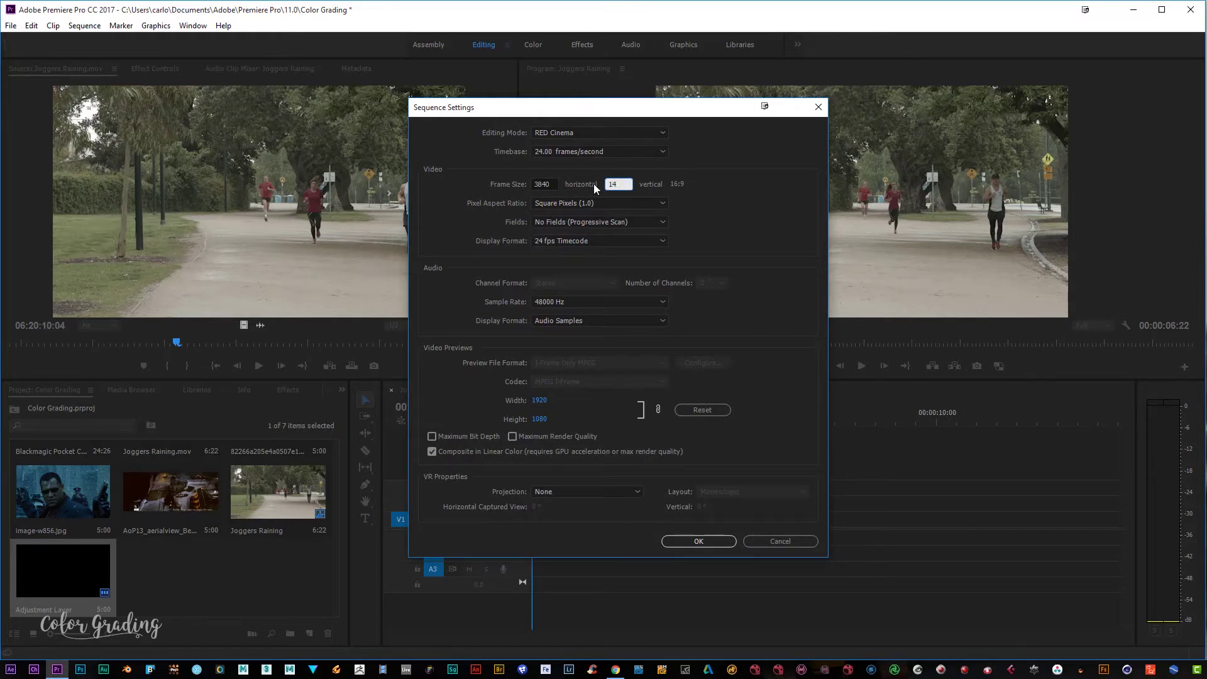
left_click(695, 539)
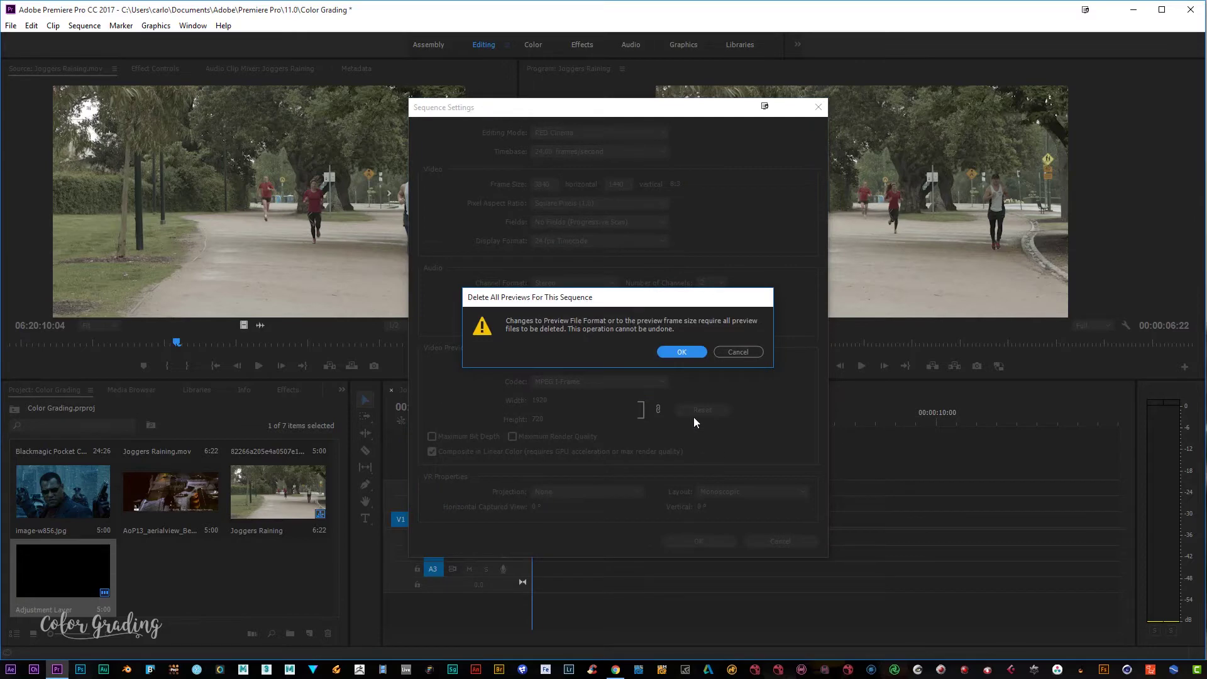
left_click(681, 352)
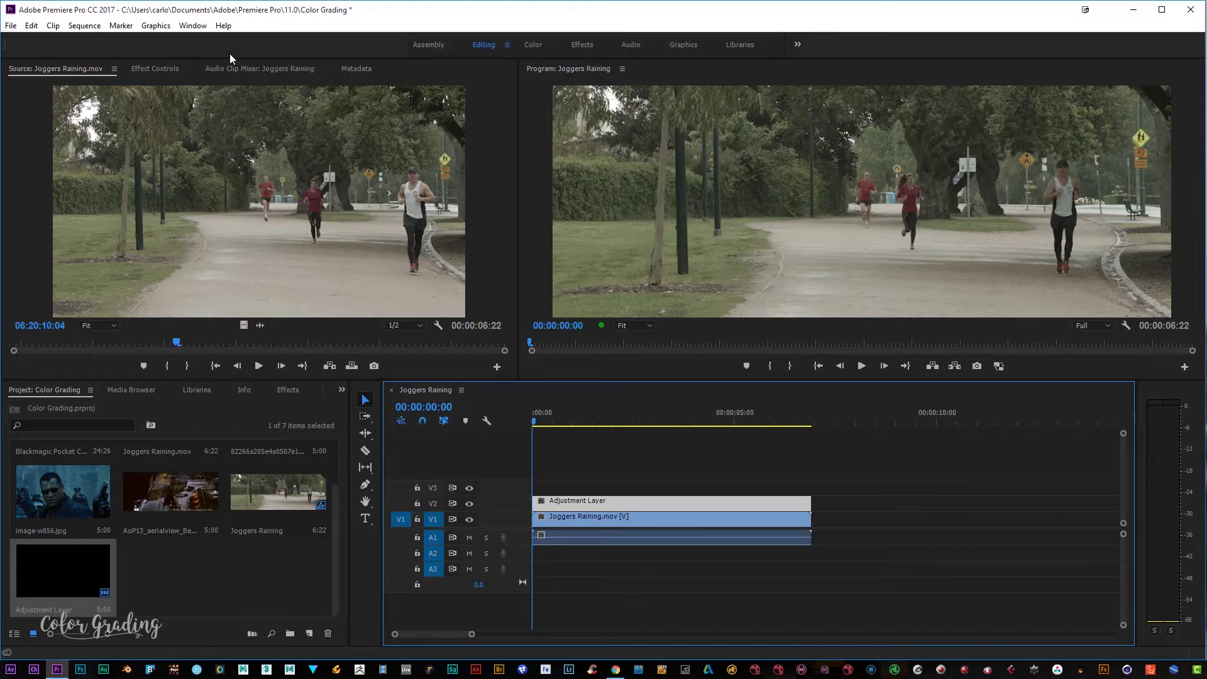
In the Color workspace, lower the adjustment layer's Basic Correction exposure to -1.4.
left_click(534, 44)
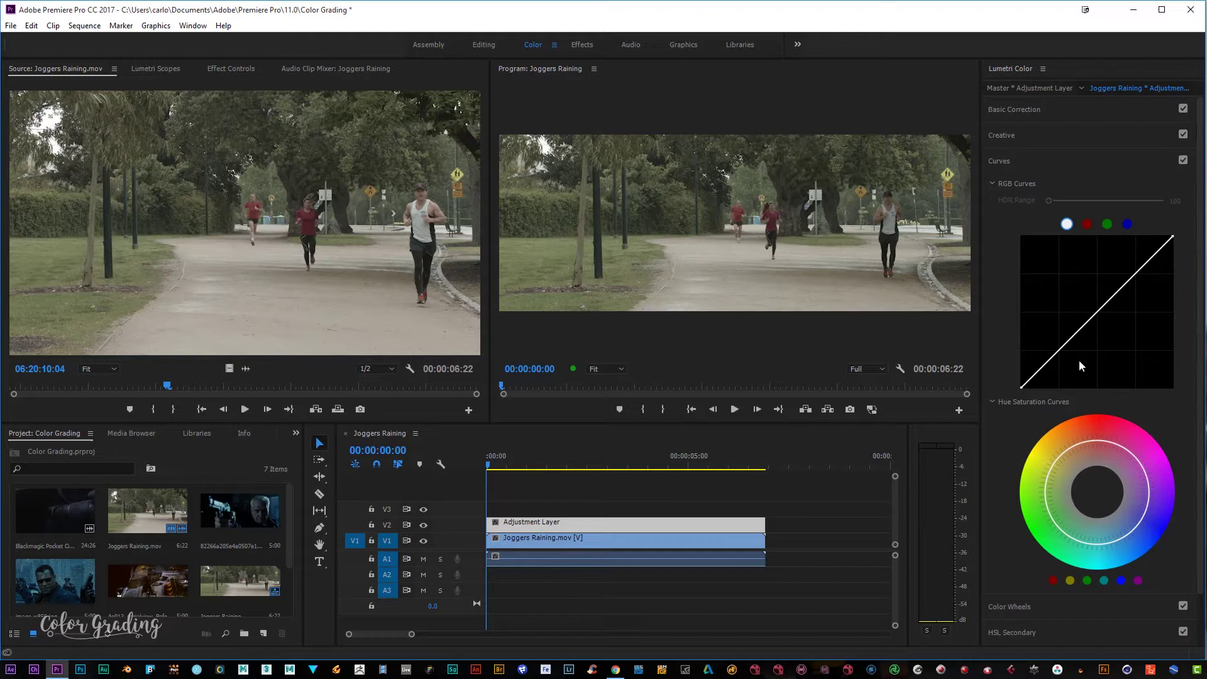
left_click(1031, 111)
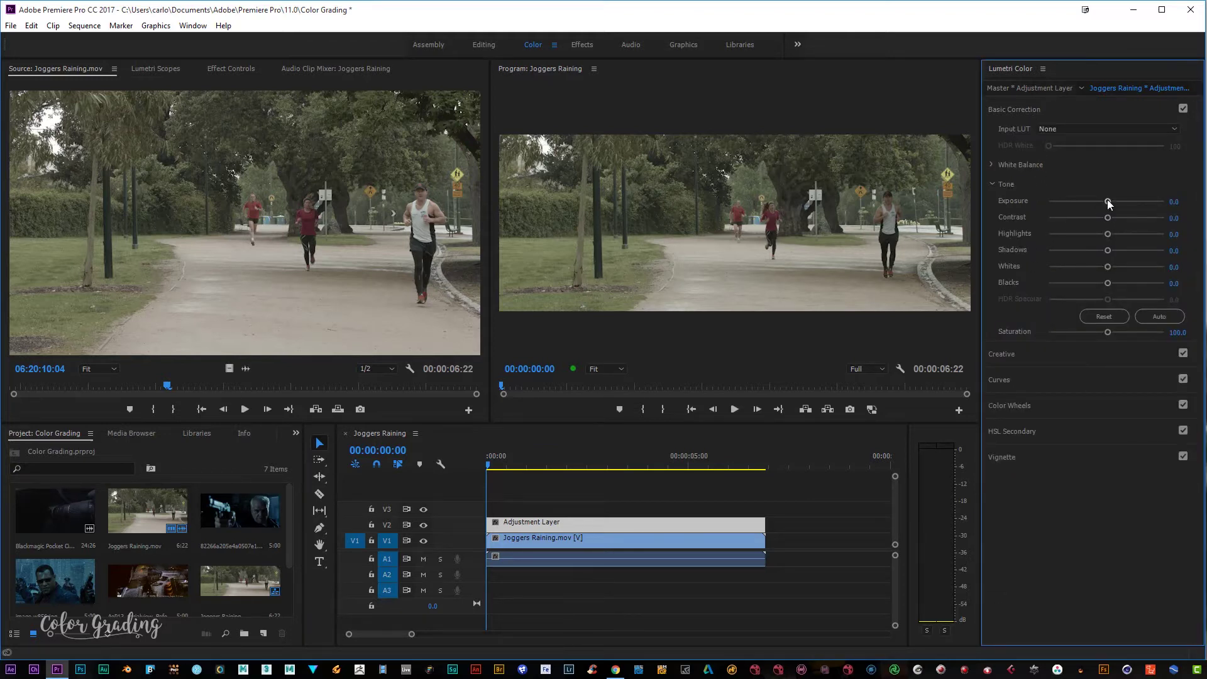
left_click_drag(1107, 200, 1088, 217)
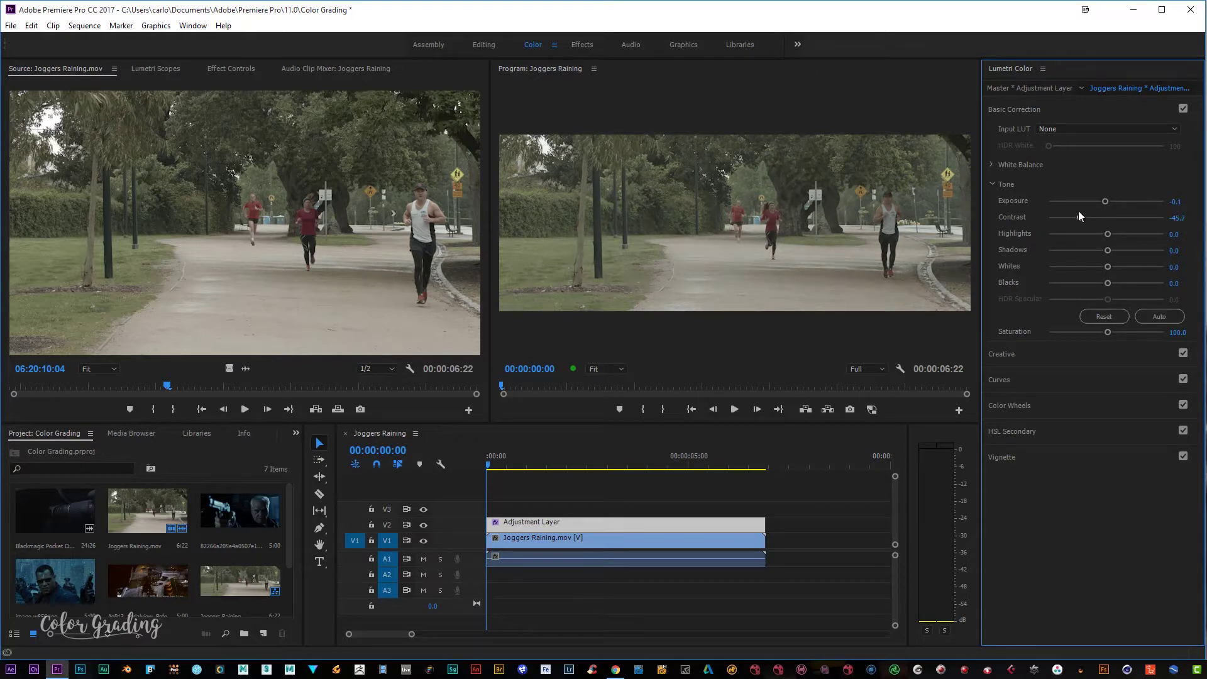
left_click_drag(1104, 201, 1101, 284)
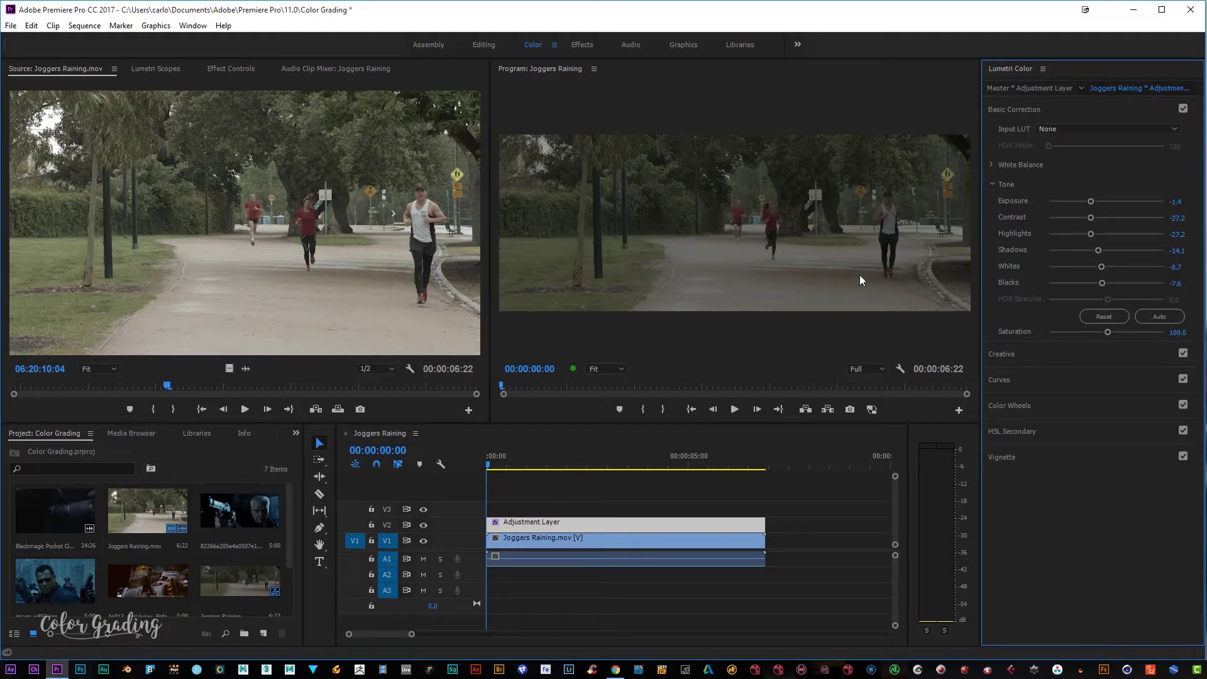
Play back the darkened sequence to review the tone cuts.
left_click(734, 409)
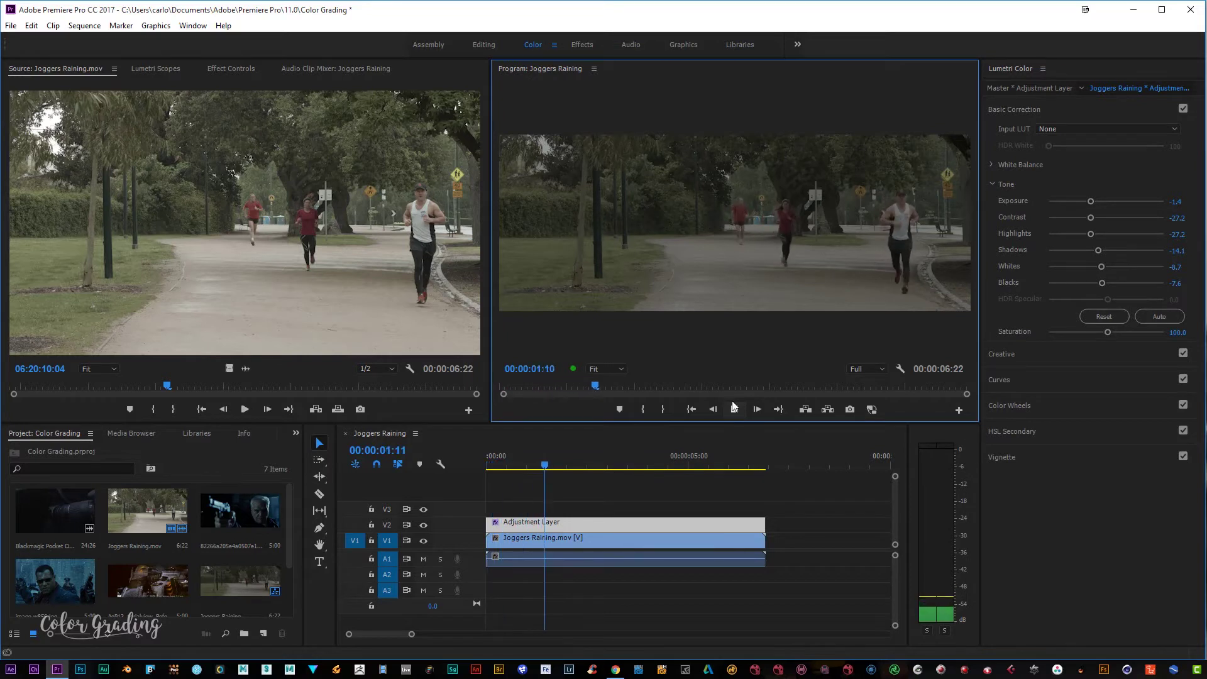
key("space")
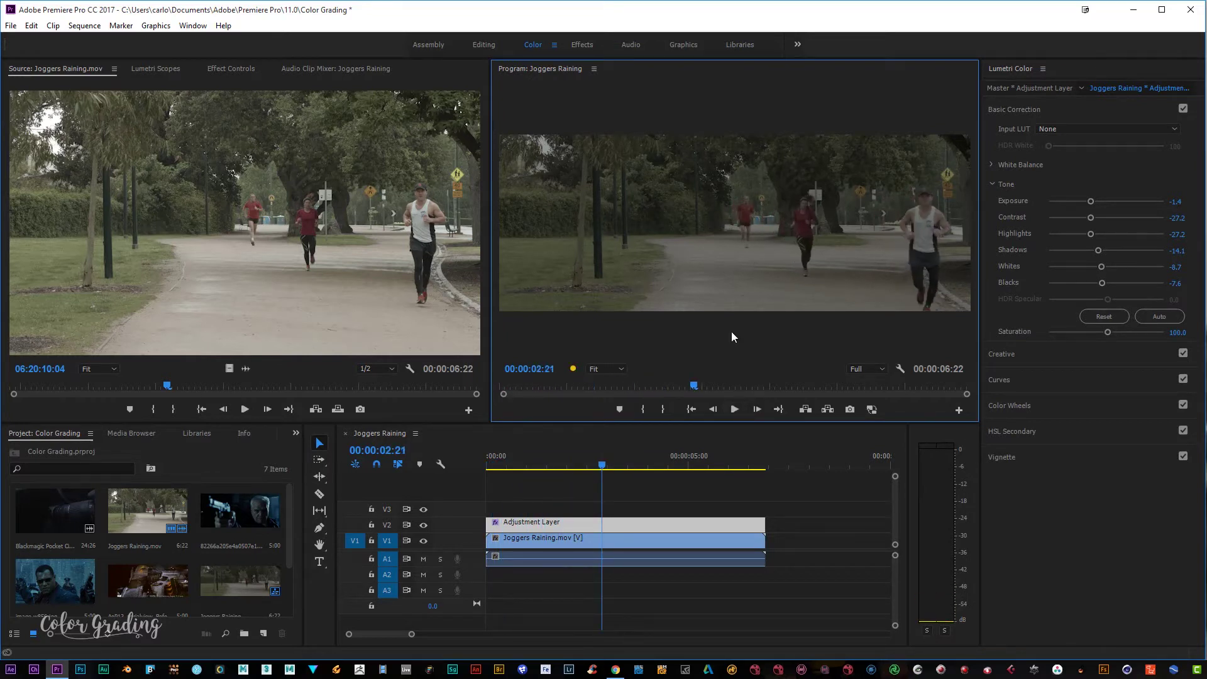
left_click(734, 409)
left_click(735, 410)
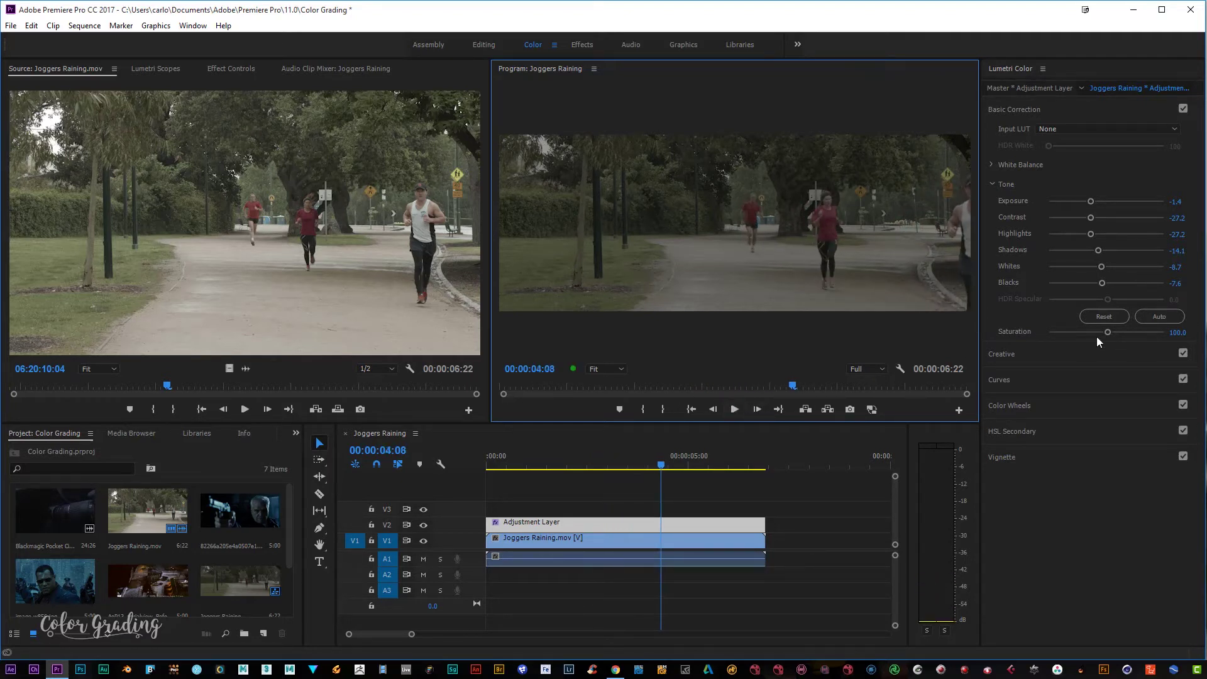
left_click(1029, 353)
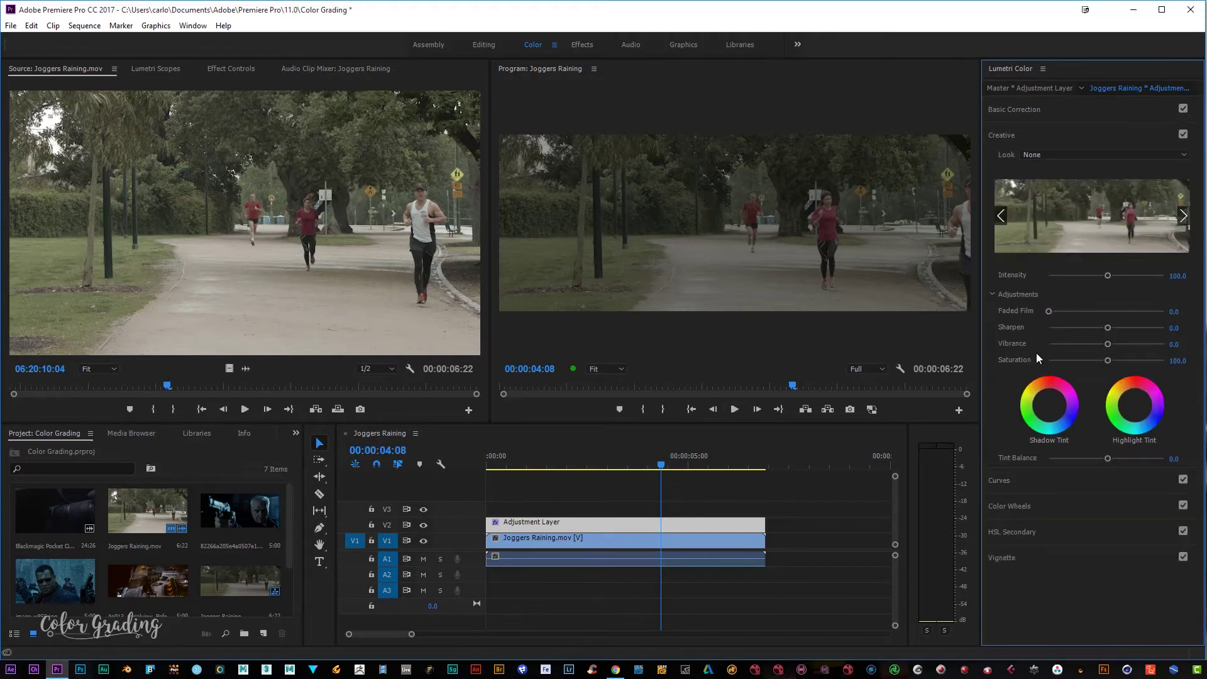
Dismiss the Look list leaving it at None, and reselect the Adjustment Layer on V2.
left_click(1035, 154)
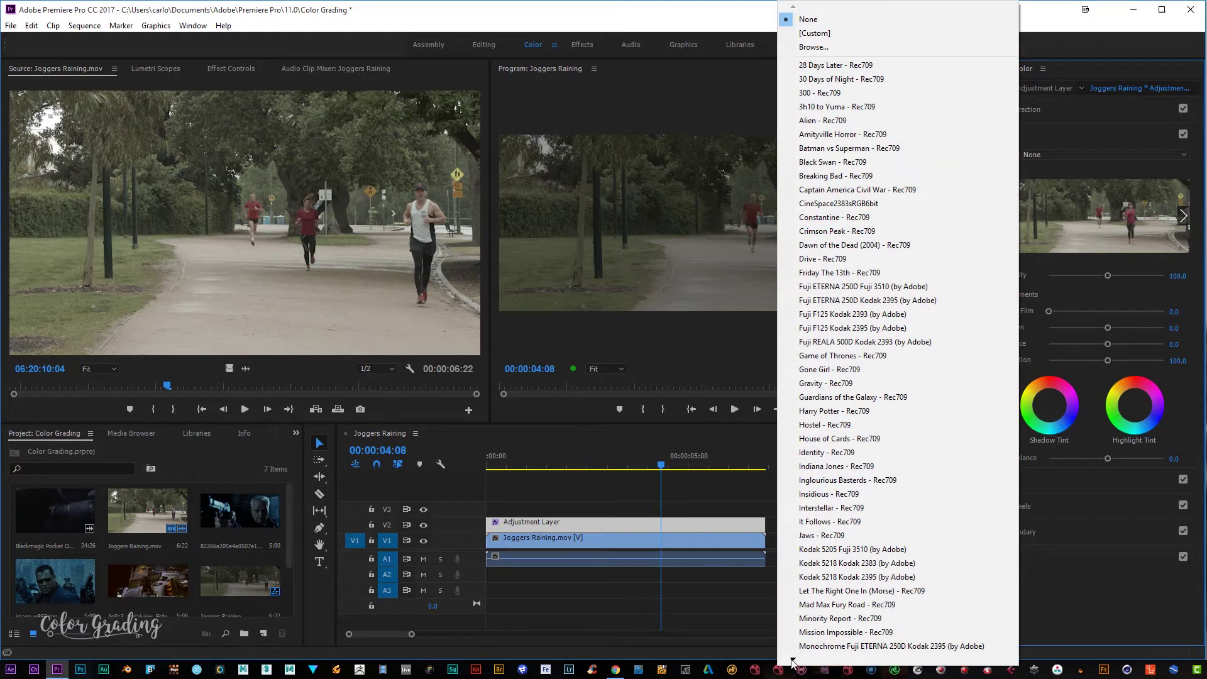
mouse_move(793, 661)
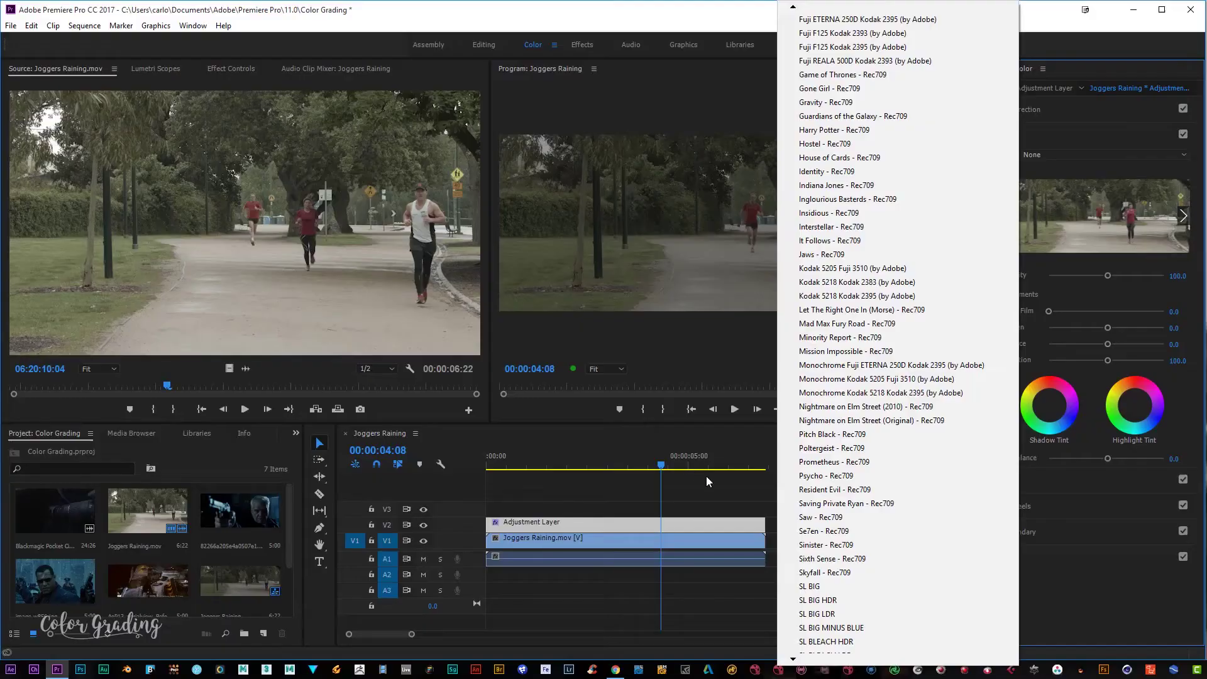
left_click(706, 484)
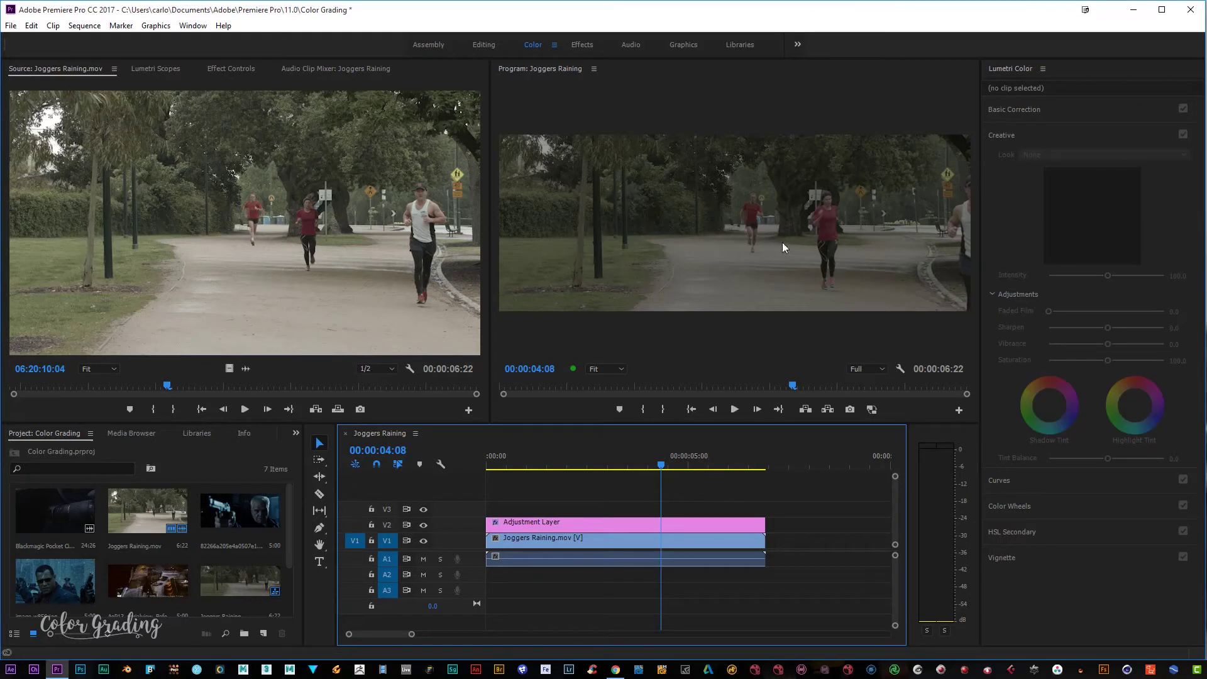
left_click(627, 521)
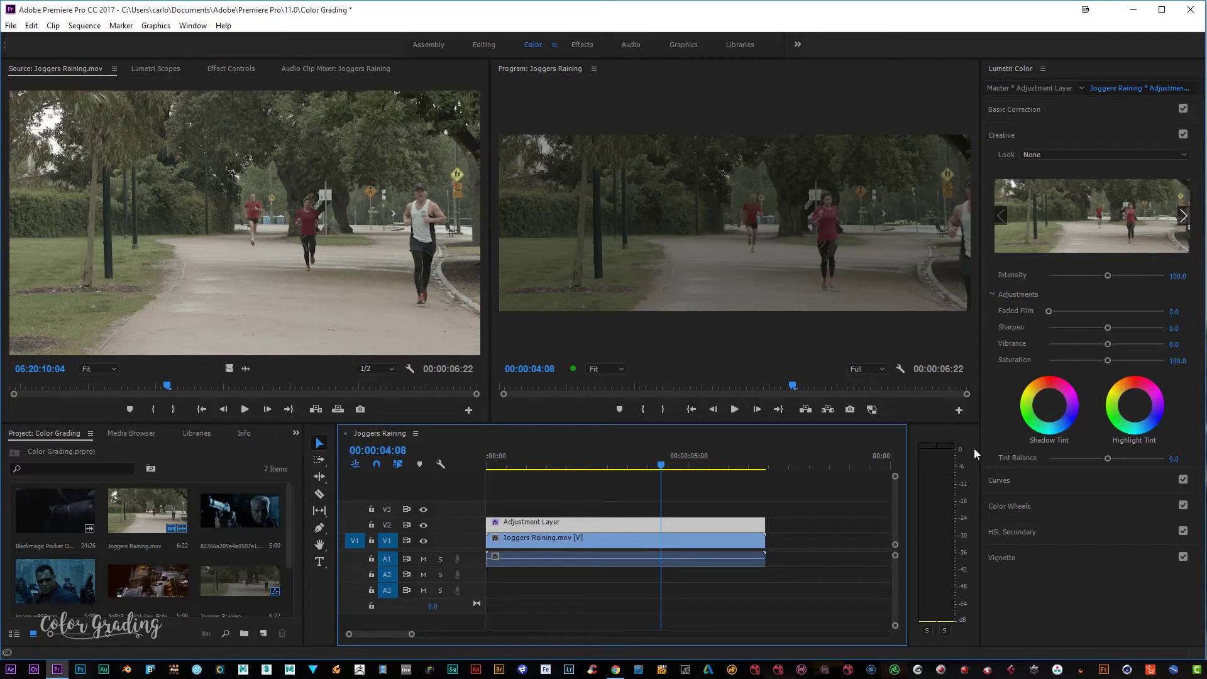
In Color Wheels, raise the midtones slightly and lower the shadows a touch.
left_click(994, 507)
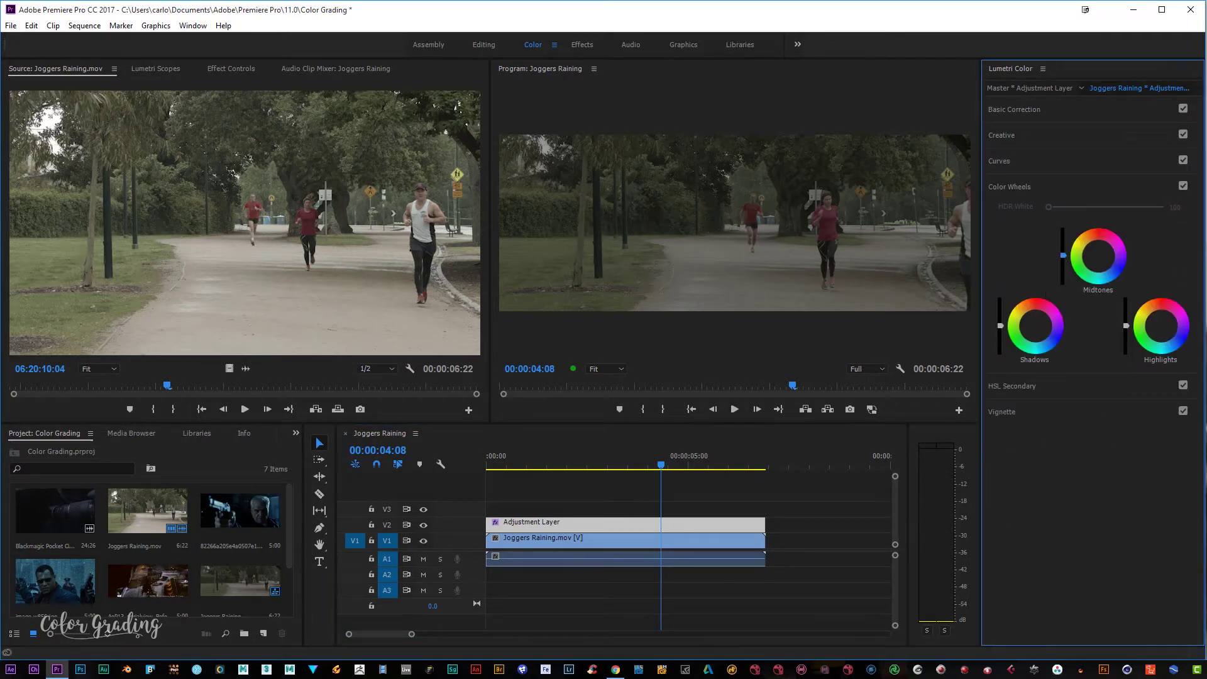
left_click_drag(1062, 254, 1062, 245)
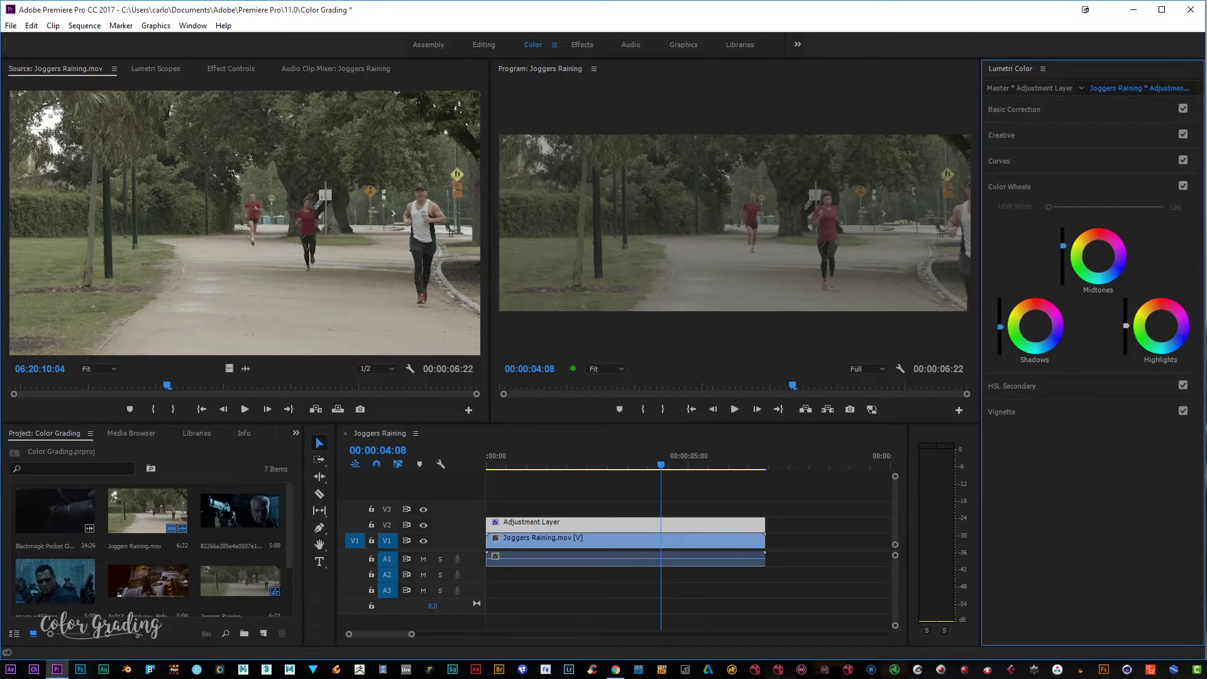
left_click_drag(1000, 326, 999, 329)
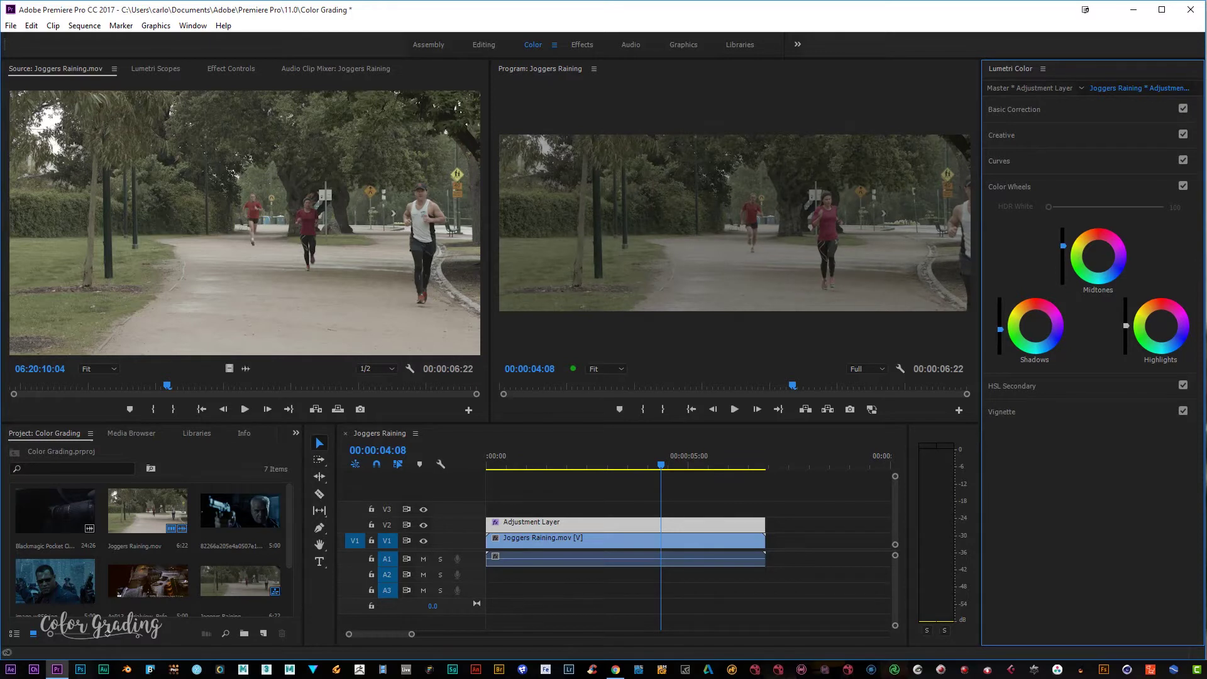
left_click(1004, 388)
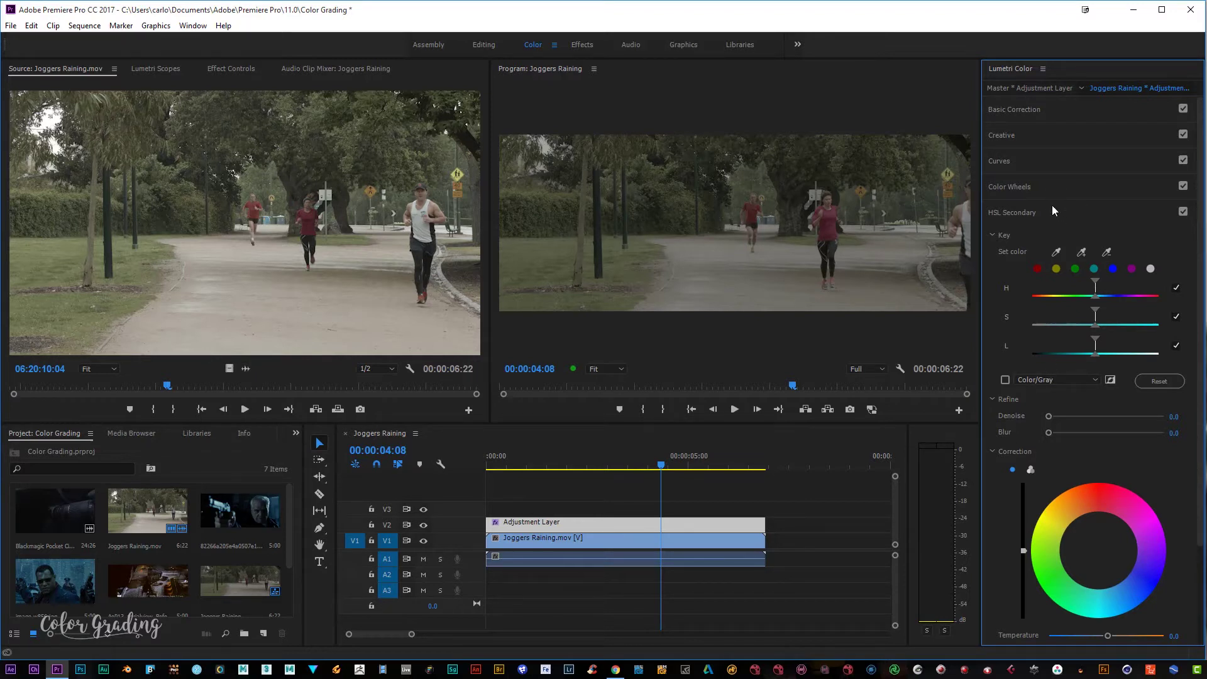
Key the yellow tones in HSL Secondary, shift their correction colour warm, and play back.
left_click(1055, 268)
left_click_drag(1096, 549, 1079, 525)
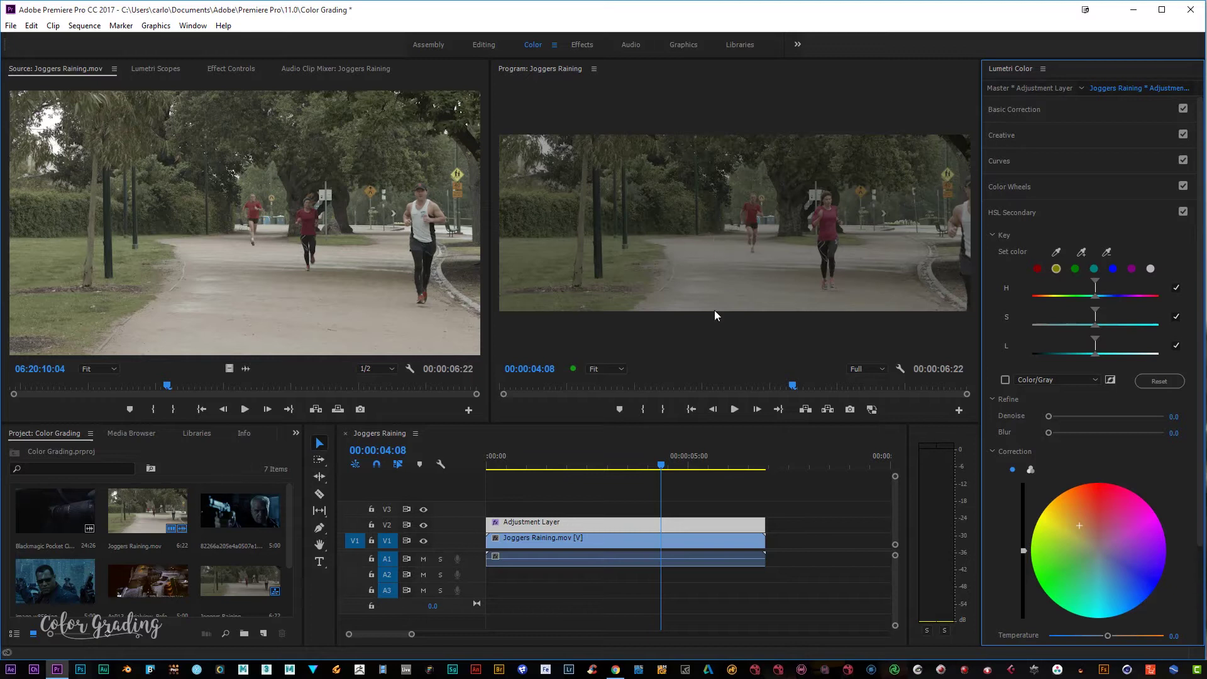
left_click(734, 410)
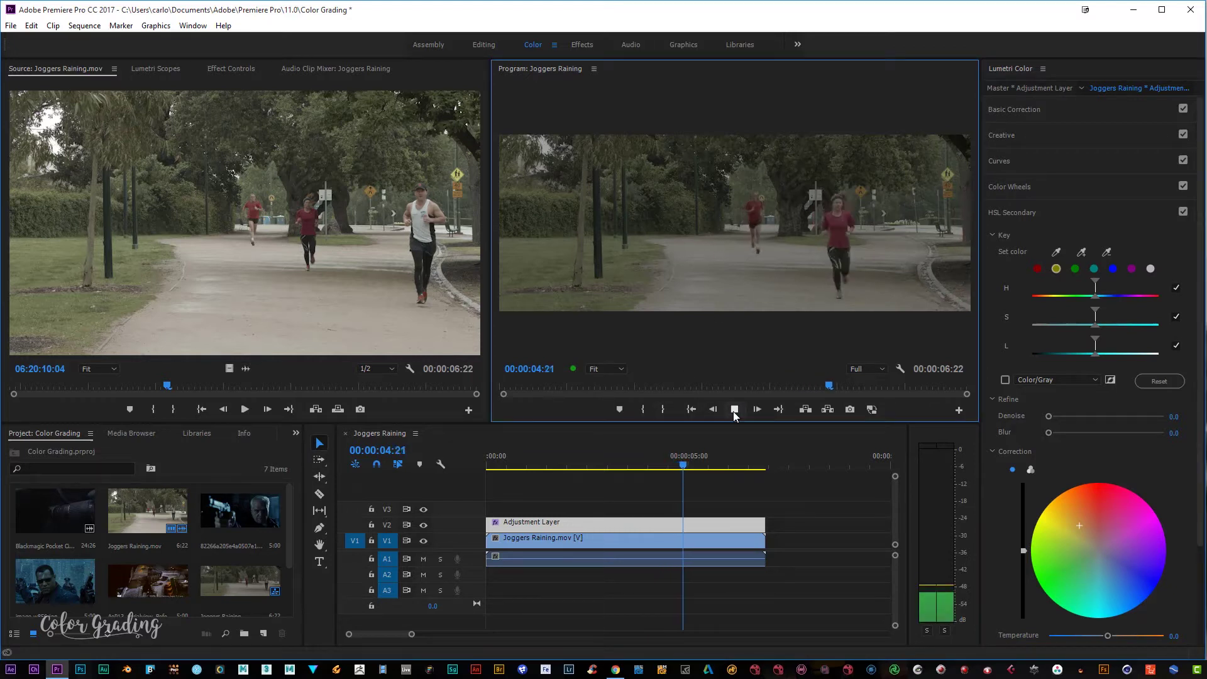
key("space")
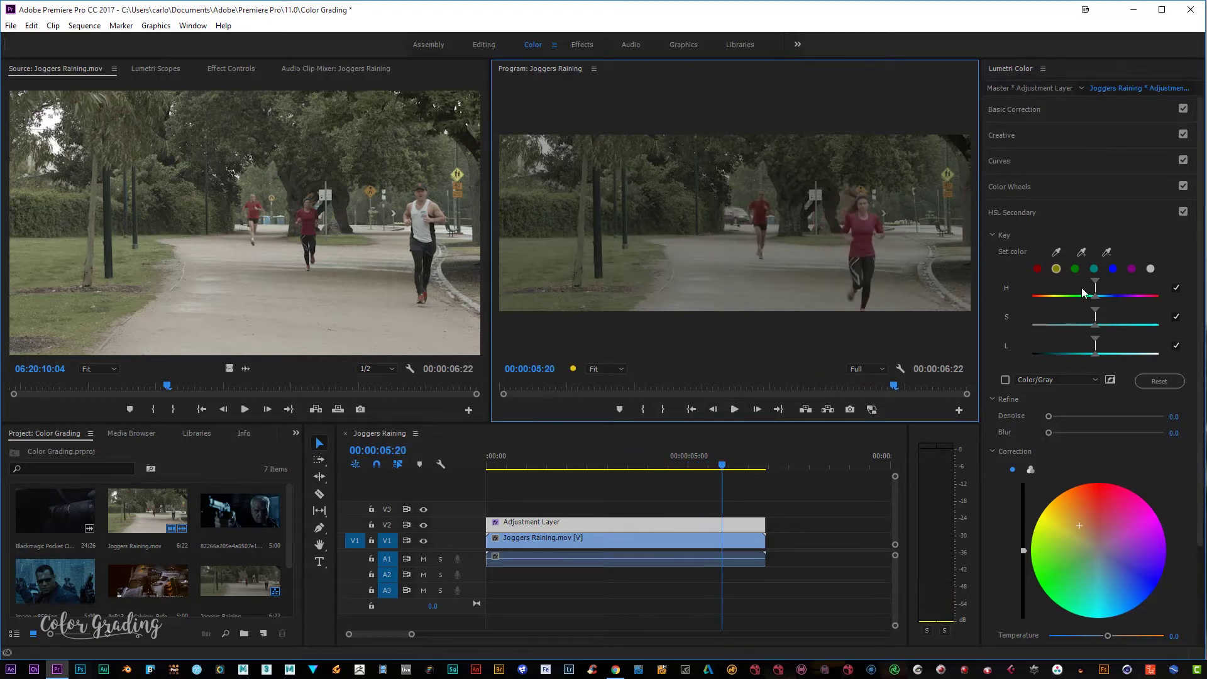
Reset the correction to neutral and switch the key to cyan with a narrower saturation range.
left_click_drag(1095, 297, 1055, 276)
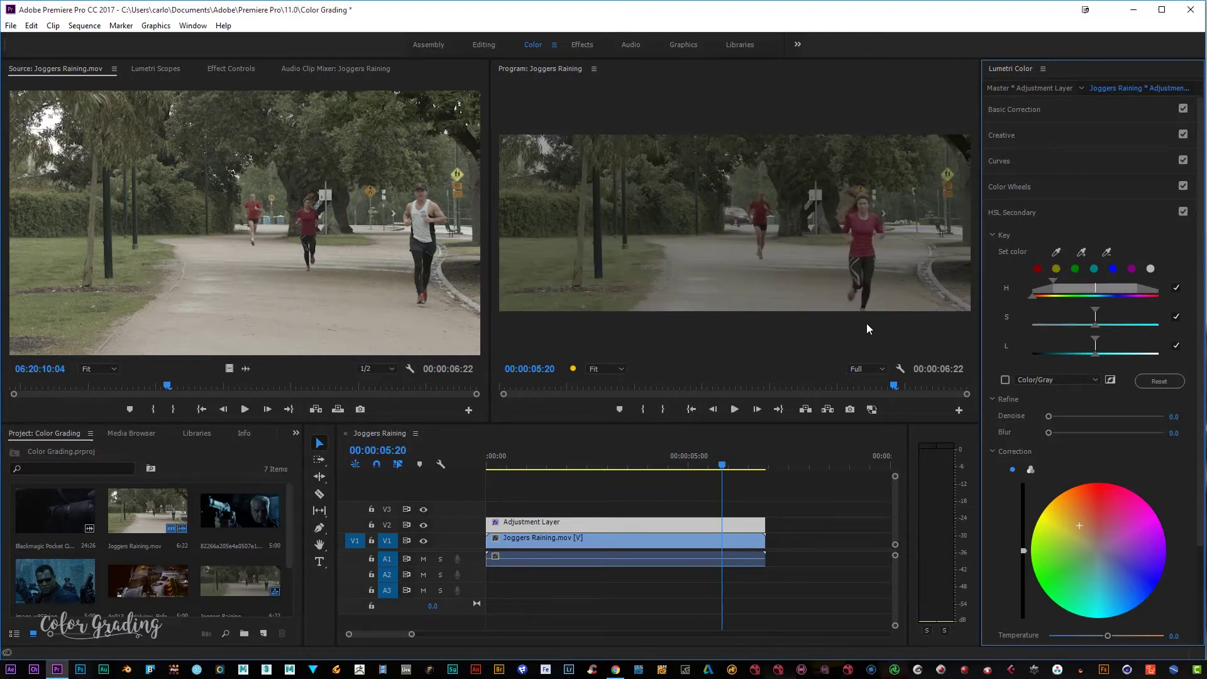
left_click(1057, 268)
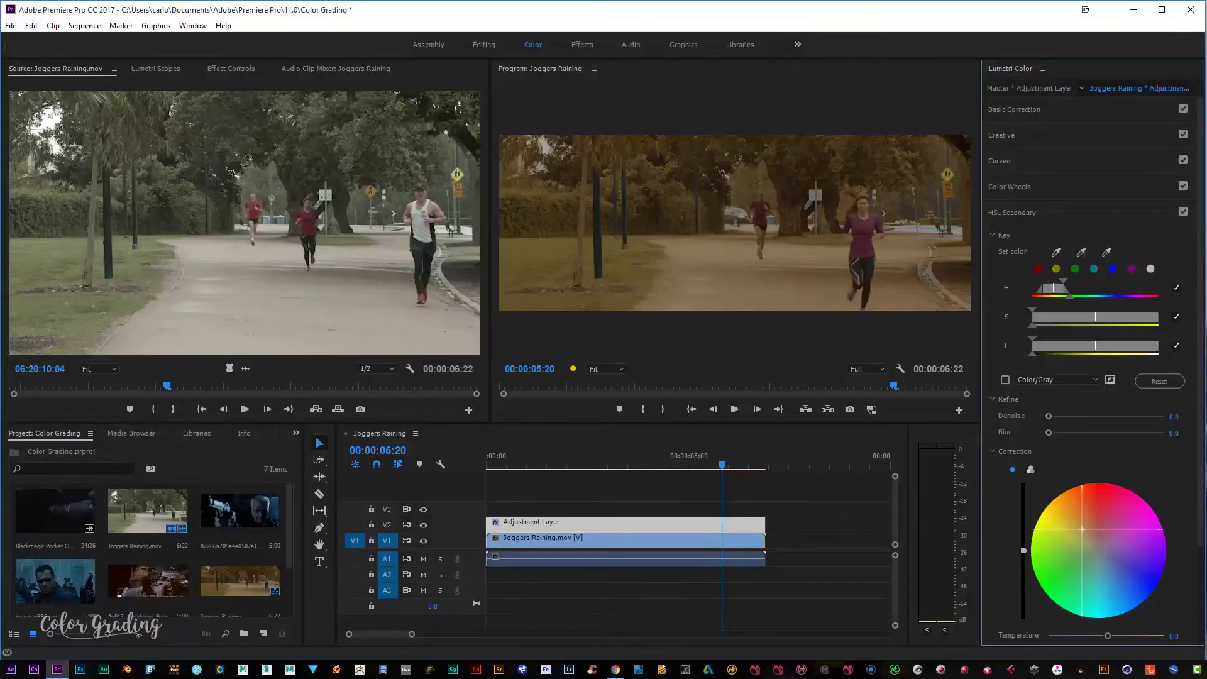
left_click_drag(1081, 529, 1085, 537)
left_click_drag(1084, 536, 1085, 538)
left_click(1094, 268)
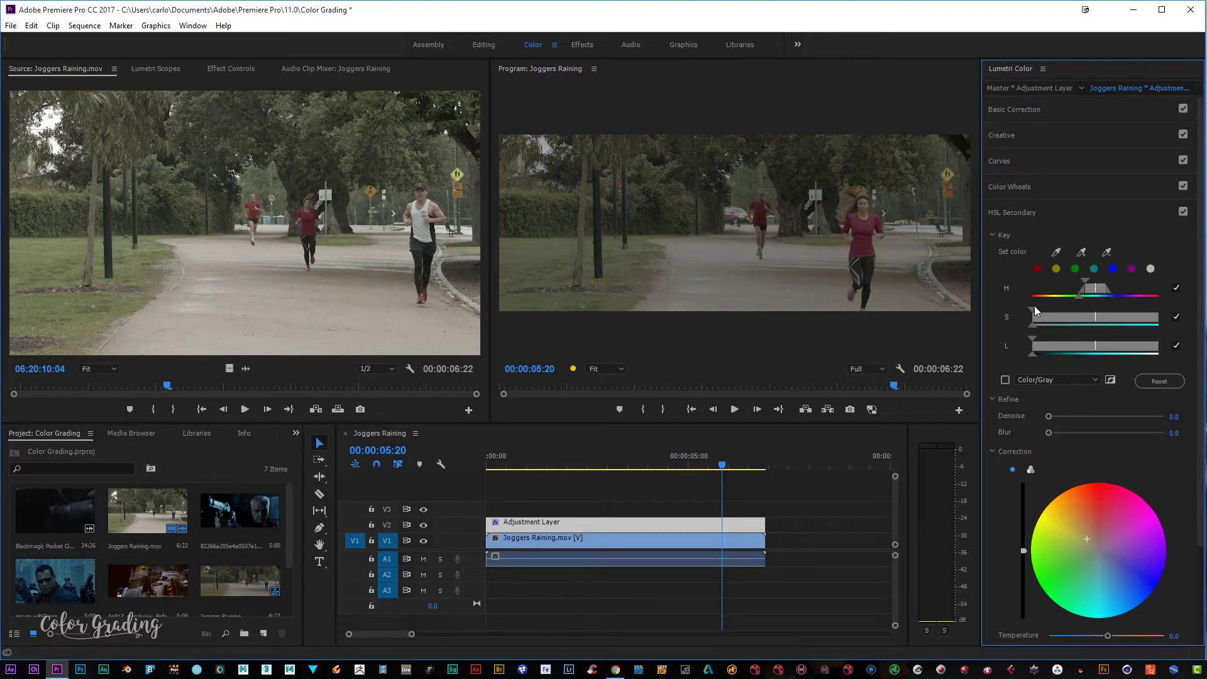
left_click_drag(1032, 308, 1039, 311)
Try the Batman vs Superman, Constantine, House of Cards and Interstellar looks, then apply Mad Max Fury Road - Rec709.
left_click(1042, 141)
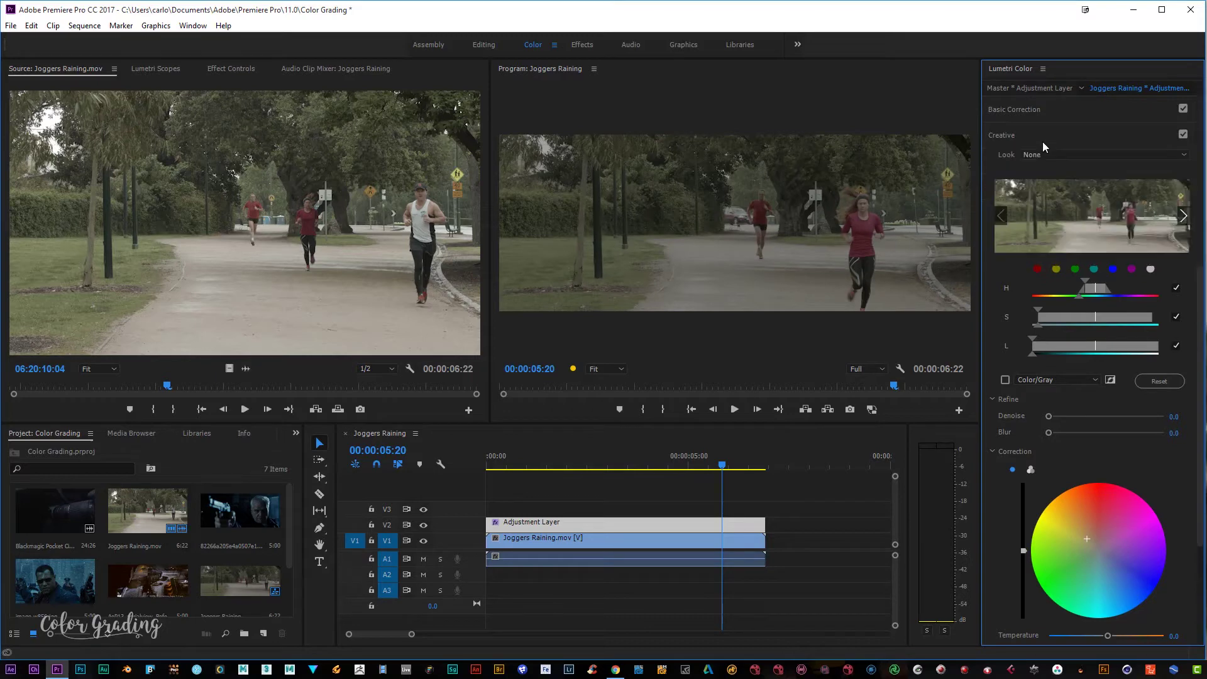
left_click(1057, 157)
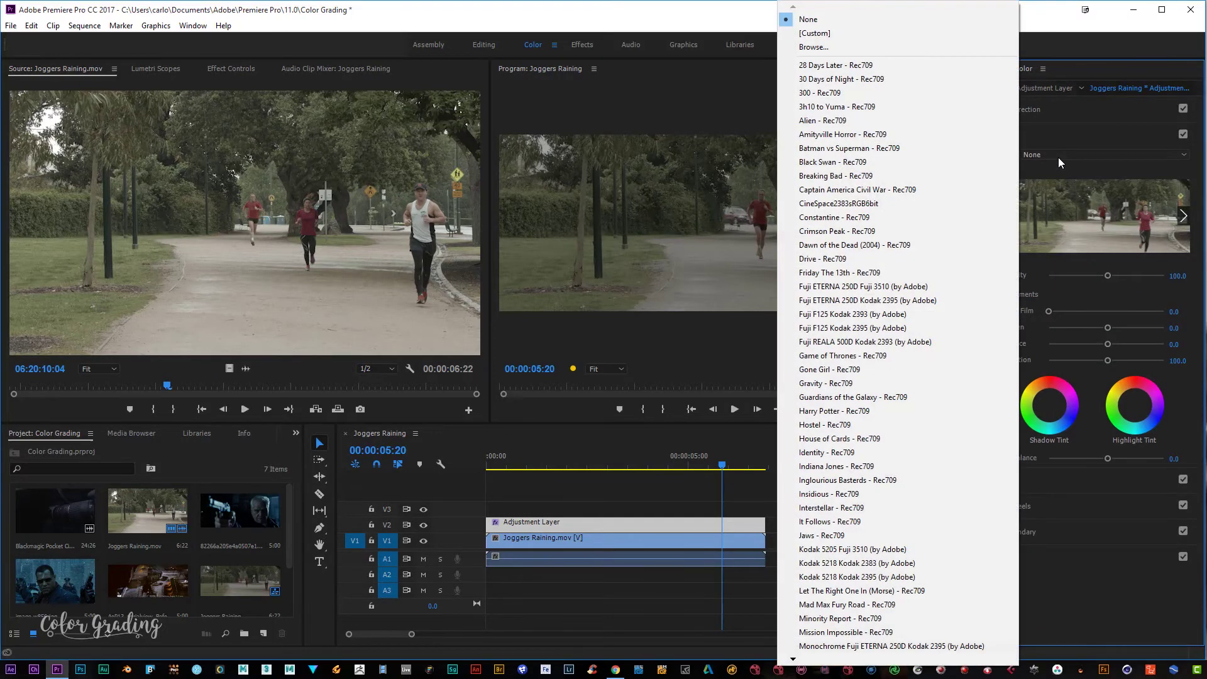
left_click(1006, 148)
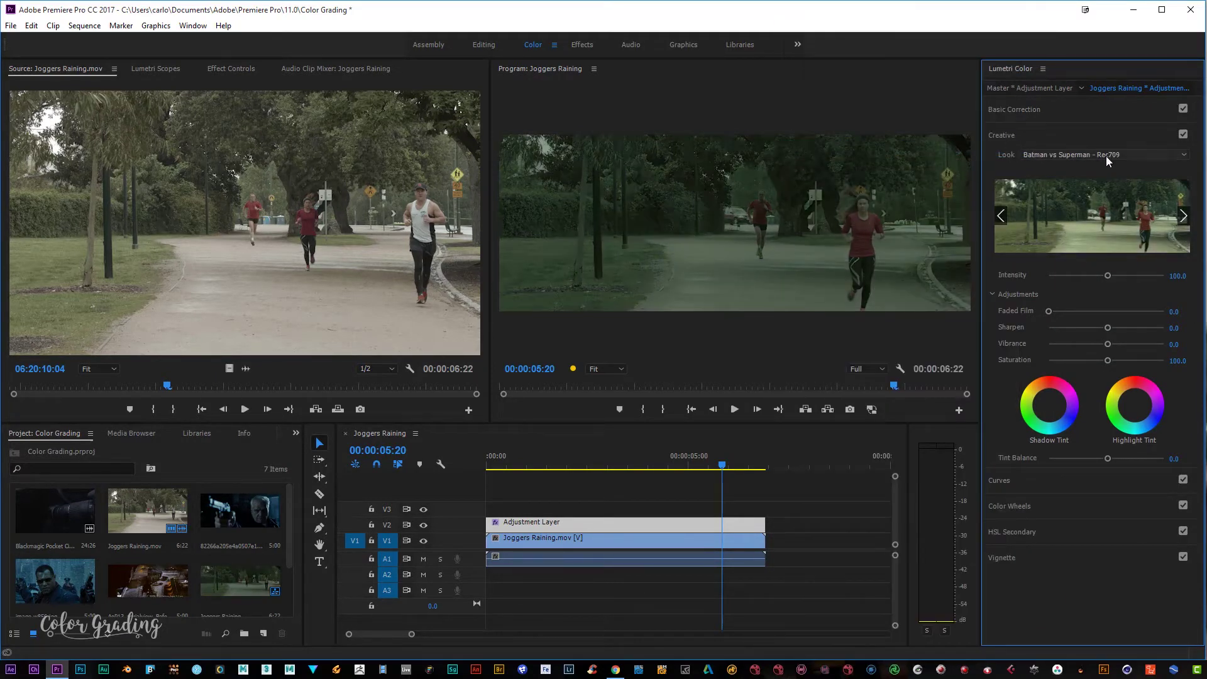
left_click(1084, 156)
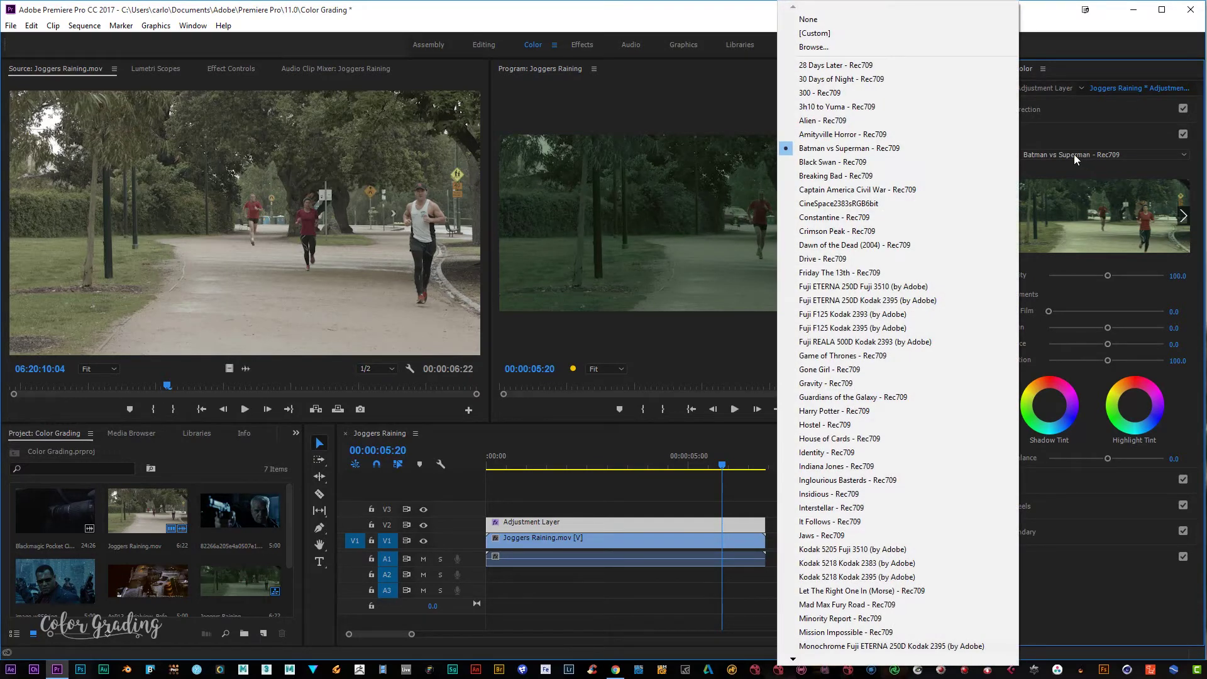
left_click(899, 218)
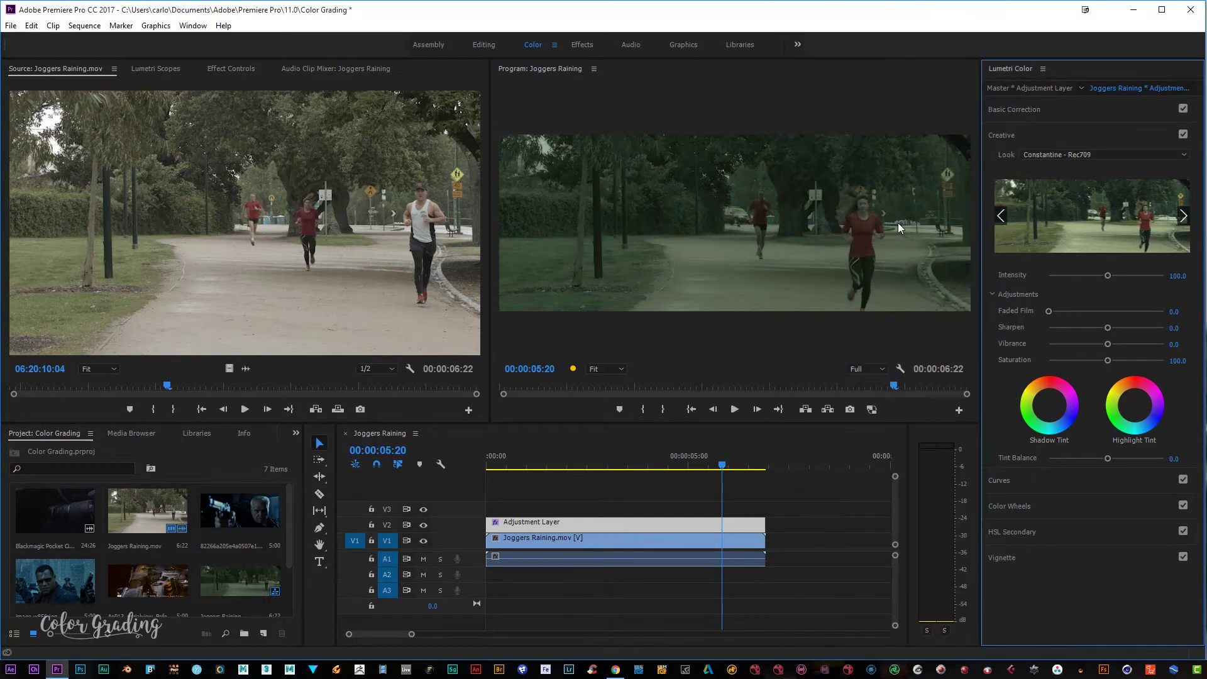
left_click(1065, 155)
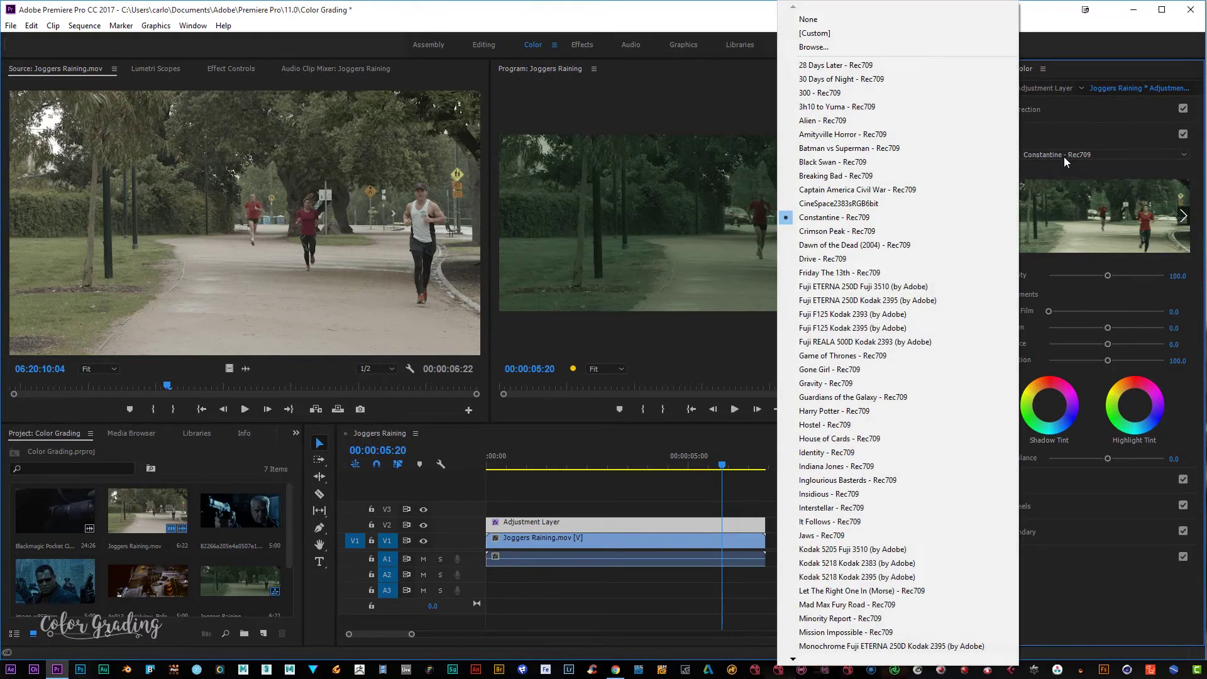
left_click(869, 436)
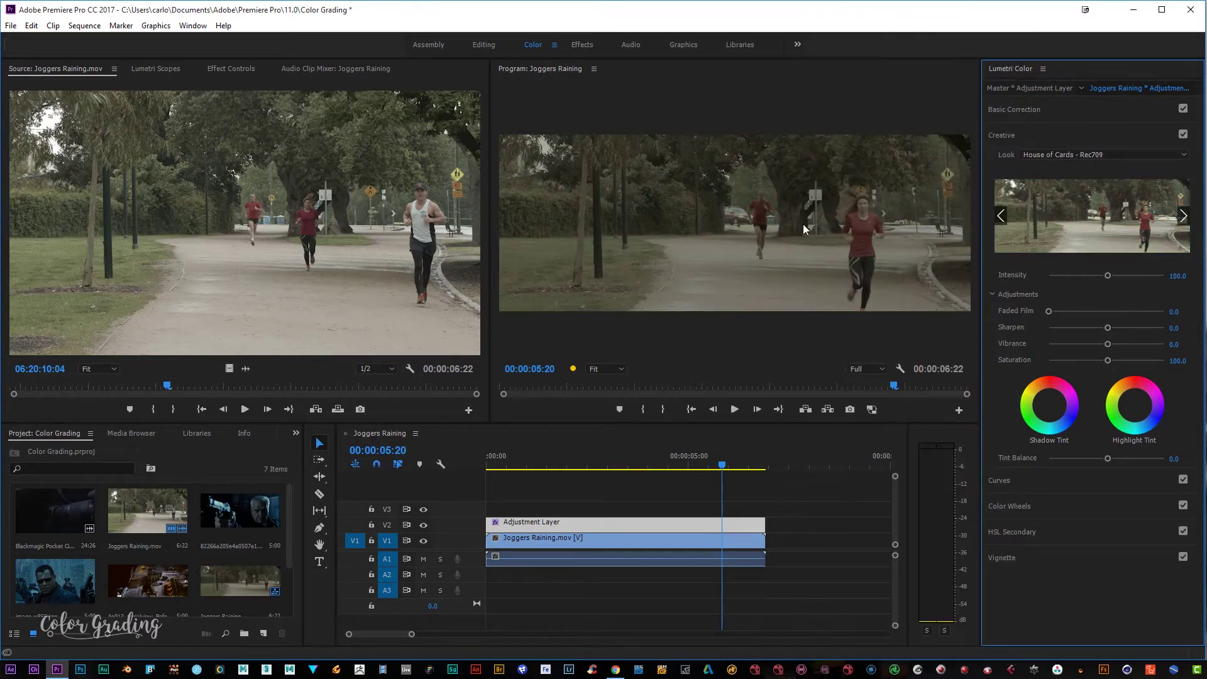
left_click(1033, 155)
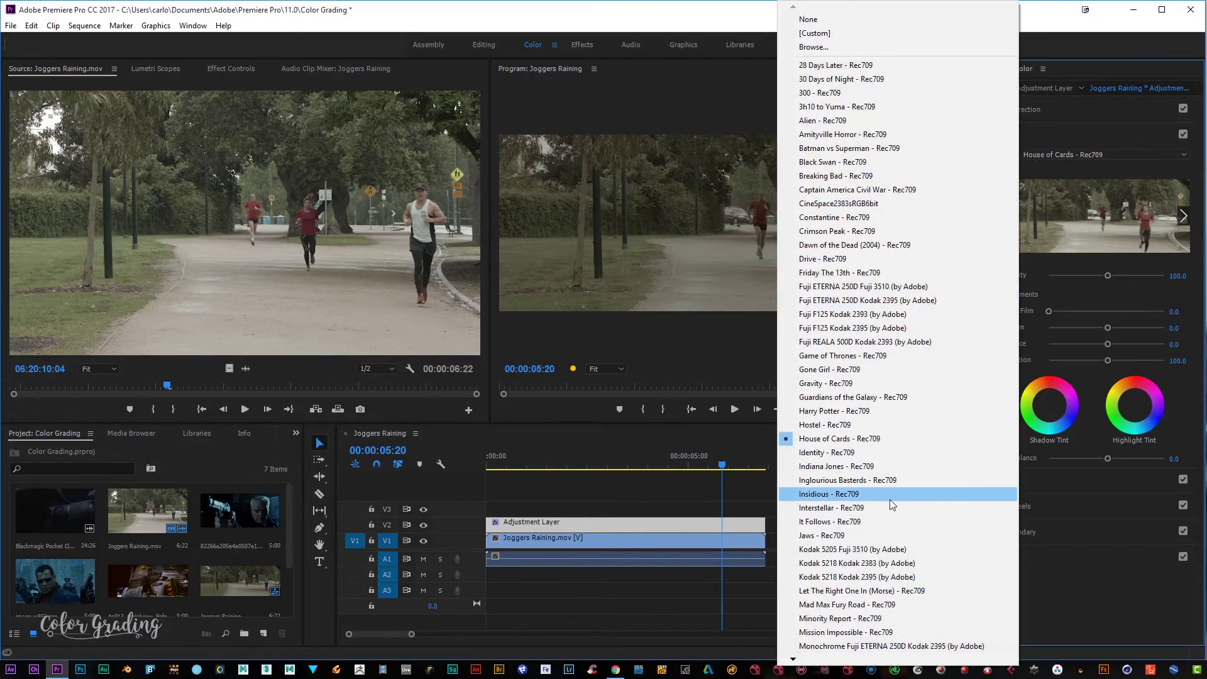
left_click(888, 507)
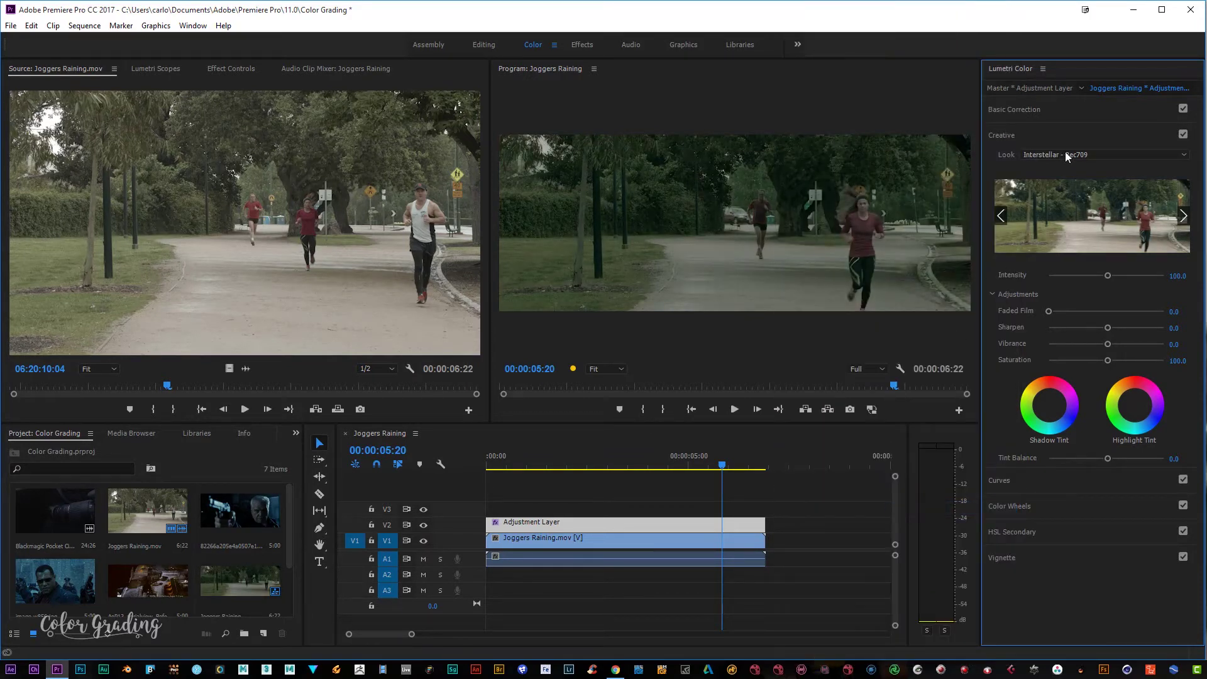
left_click(1065, 154)
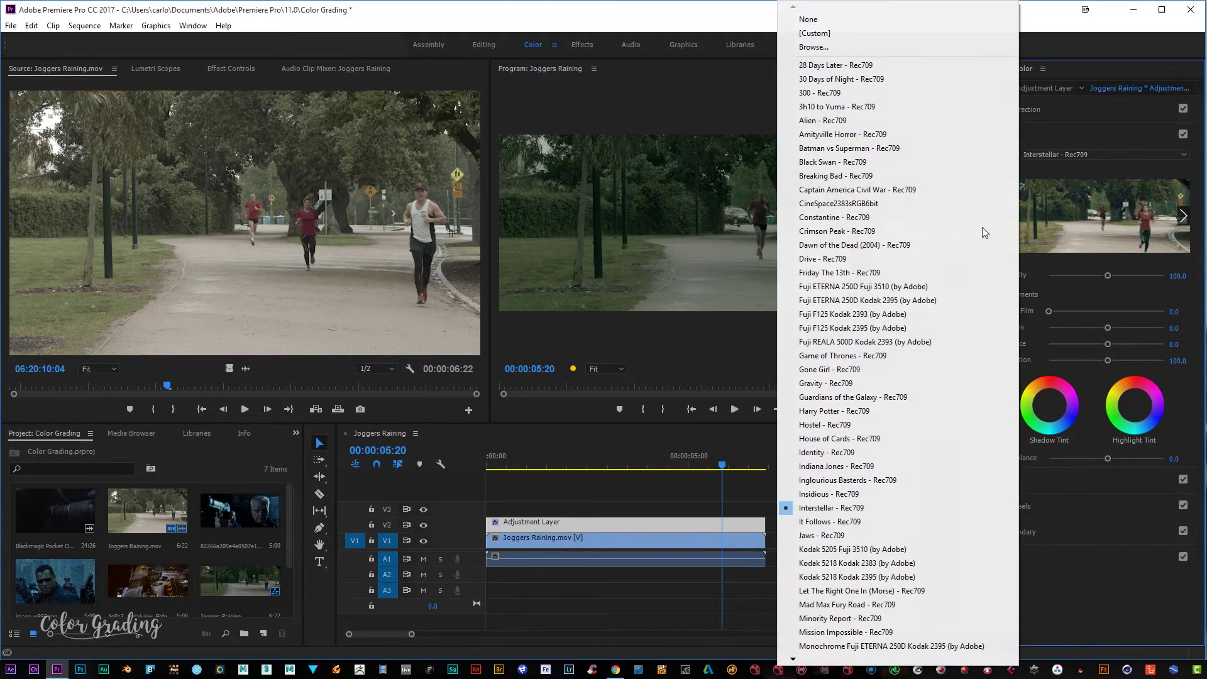
left_click(823, 603)
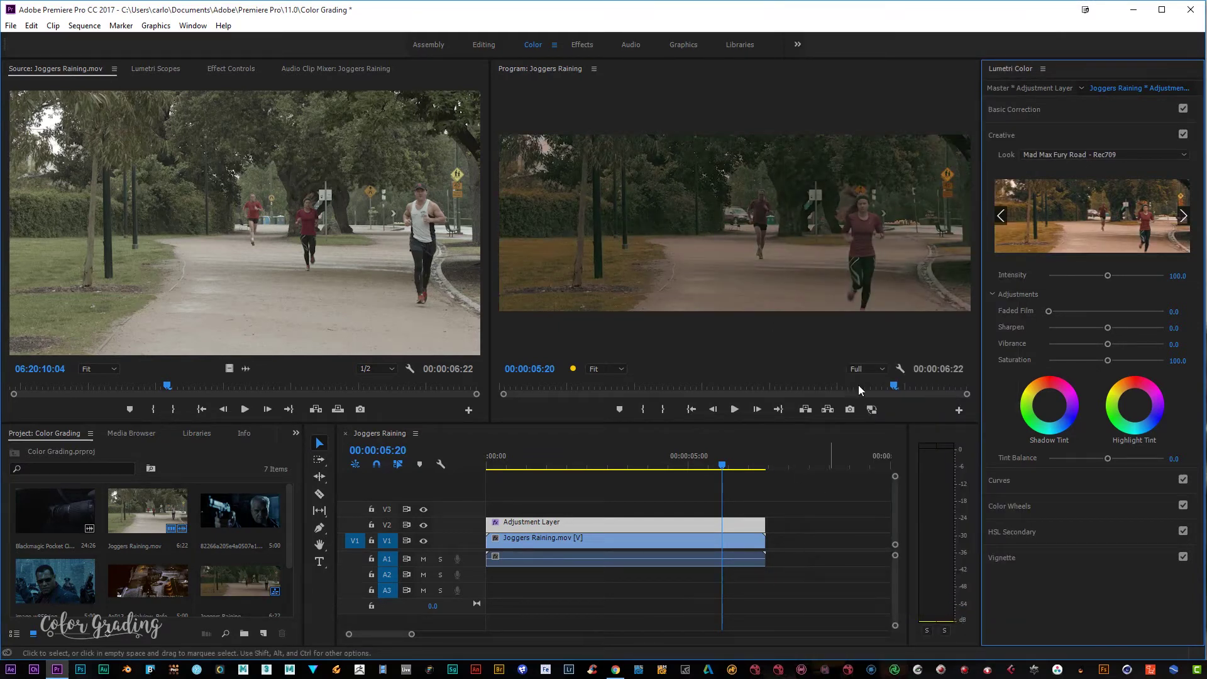
Set the look's Intensity to 71.7, Sharpen to 12.0 and Tint Balance to 27.2.
left_click_drag(1107, 275, 1103, 276)
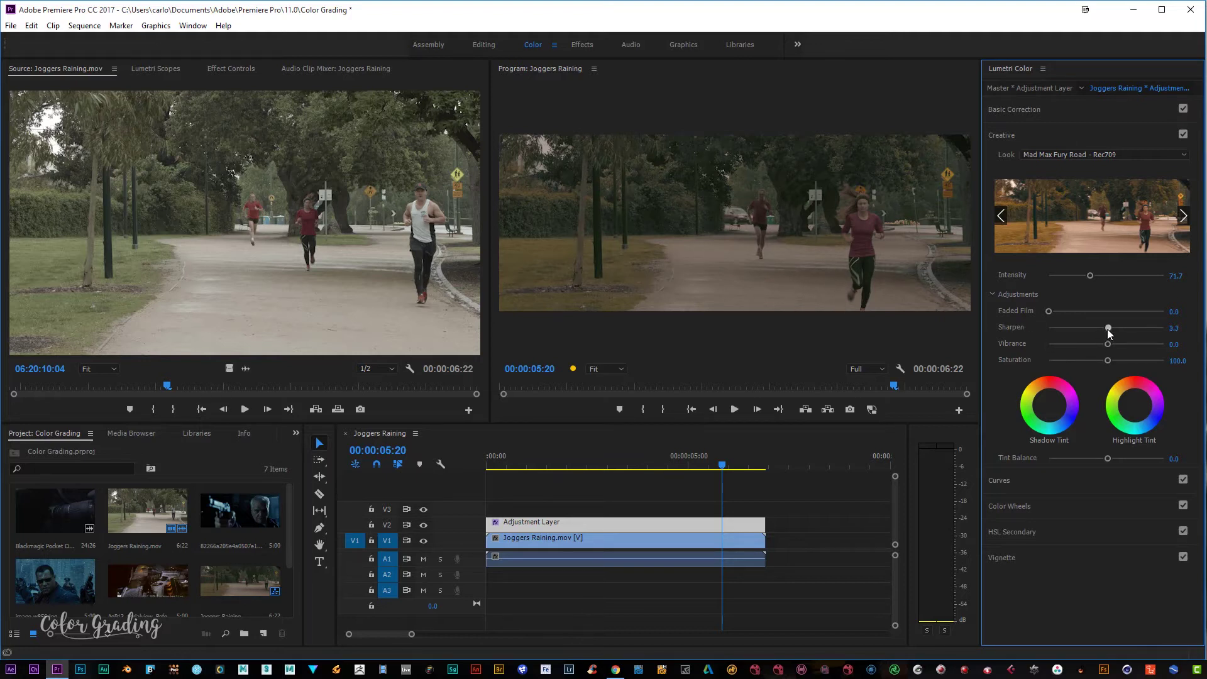
left_click_drag(1104, 329, 1111, 329)
left_click_drag(1110, 458, 1121, 461)
left_click(518, 521)
Replace the sequence's clips with the Blackmagic clip, keeping the existing sequence settings.
left_click_drag(537, 473, 557, 609)
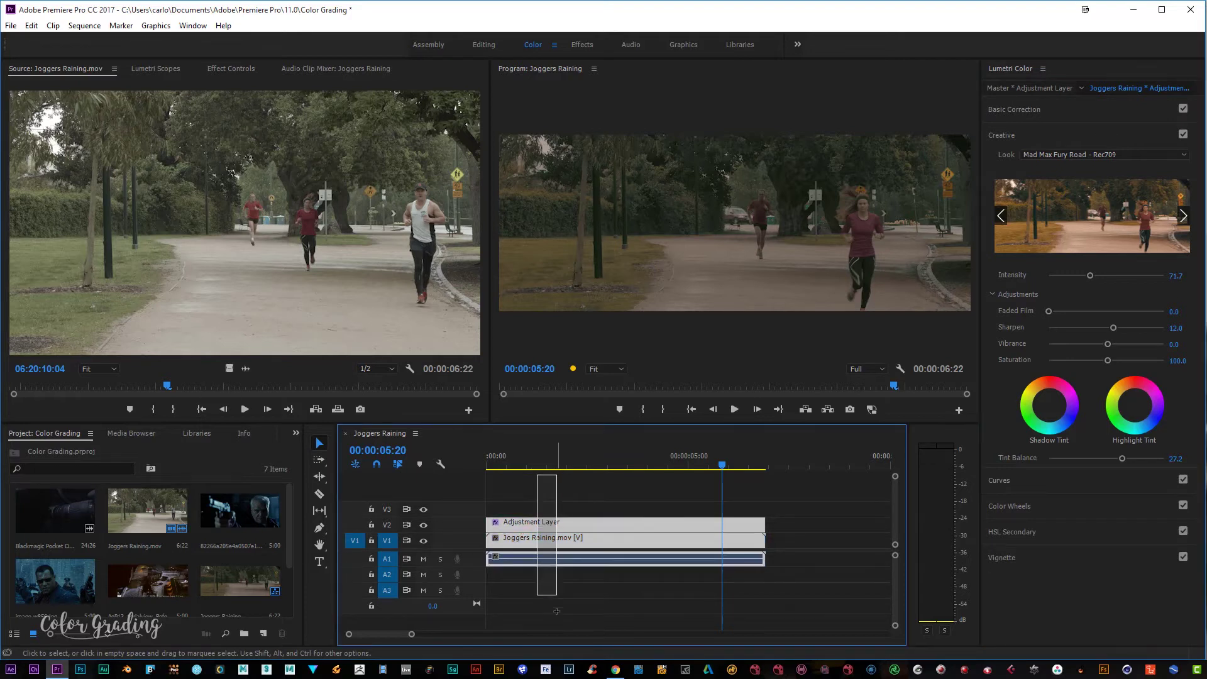
key("Delete")
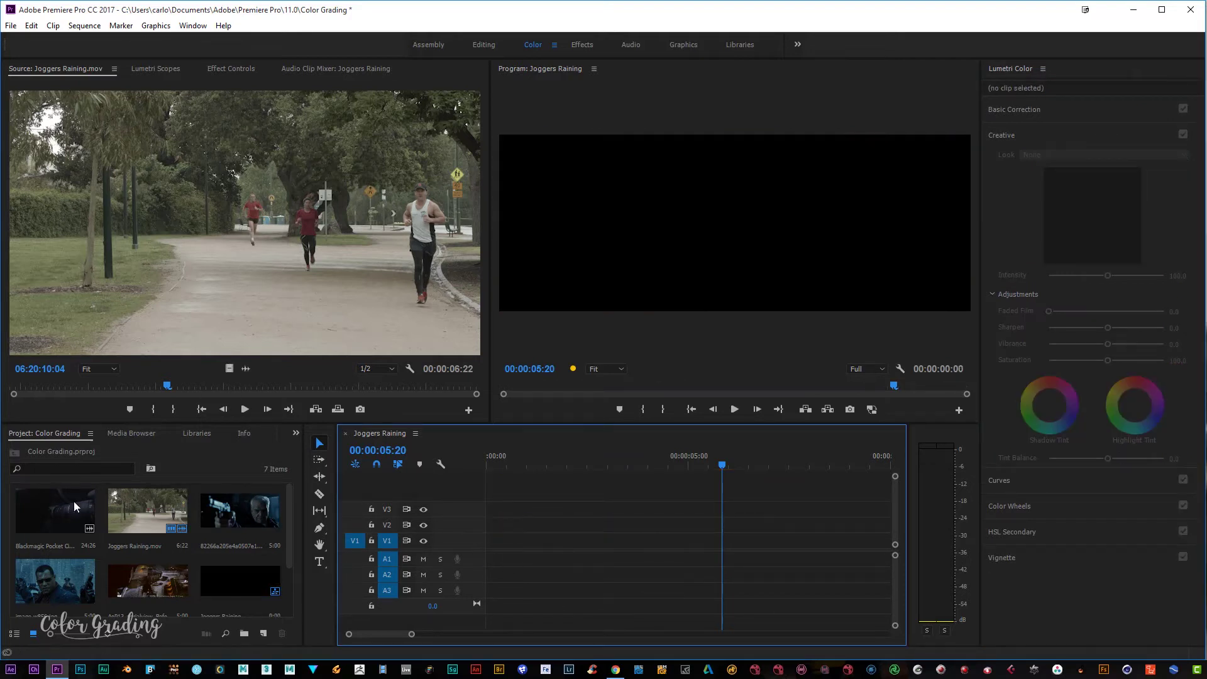
left_click_drag(69, 500, 485, 556)
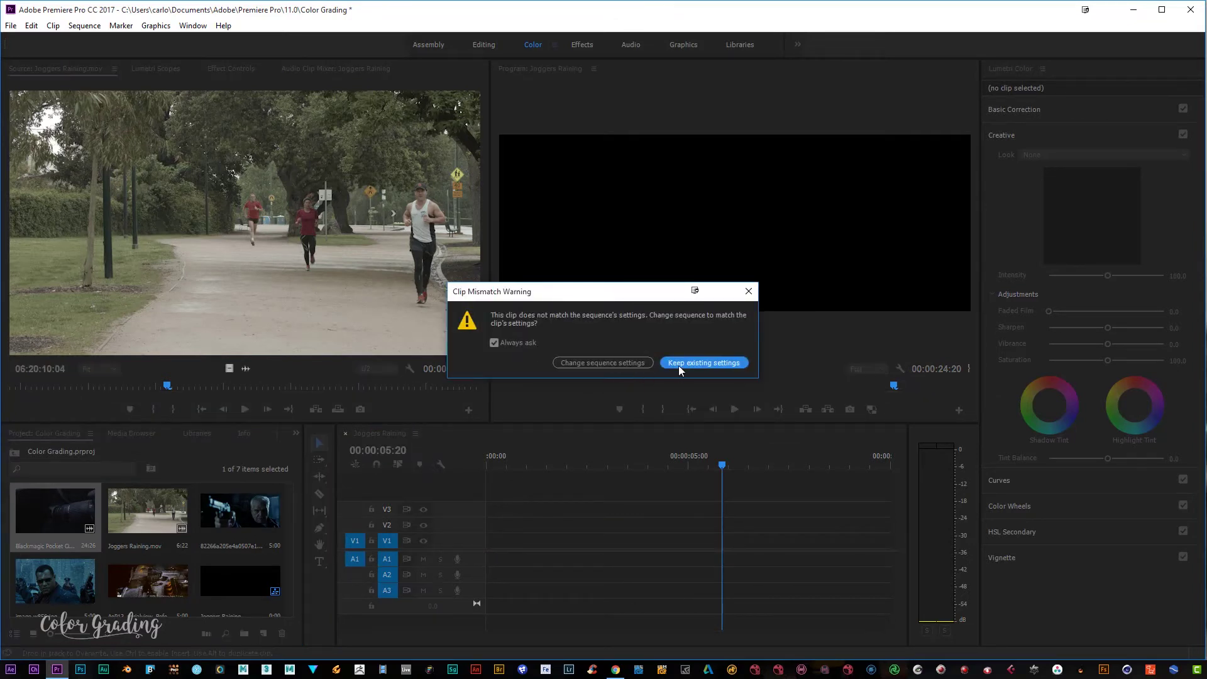
left_click(683, 364)
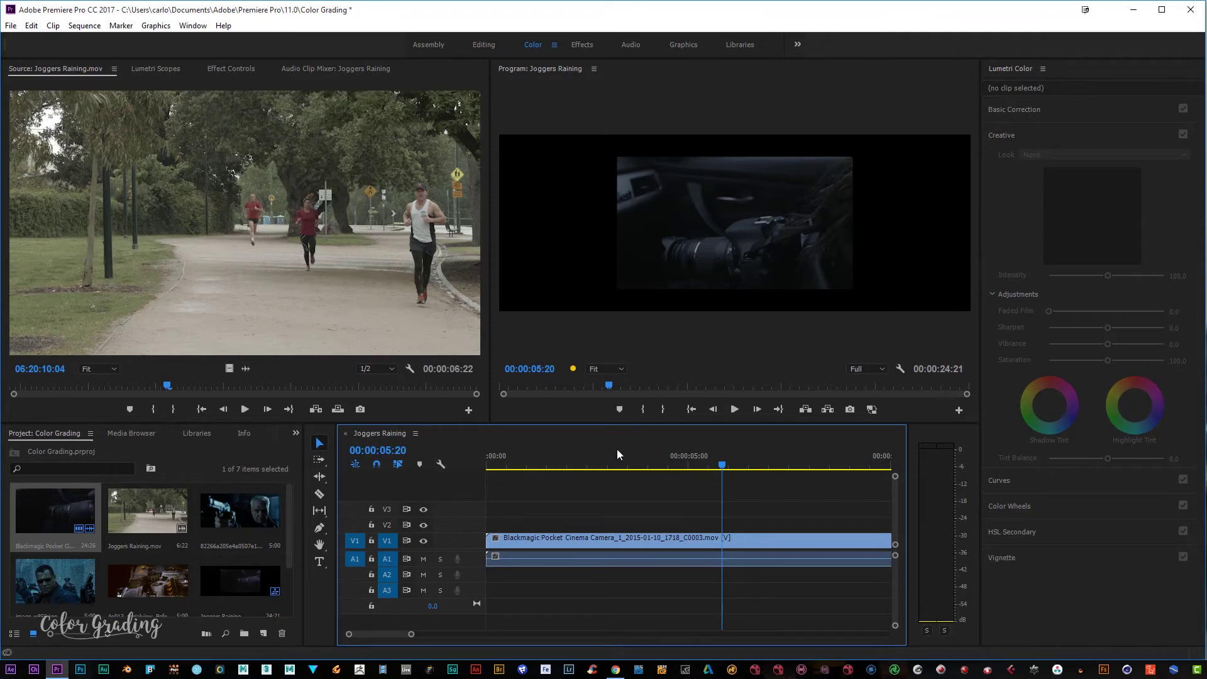
Re-add the car clip to V1, changing the sequence to match the clip's settings.
left_click_drag(551, 509, 553, 550)
key("Delete")
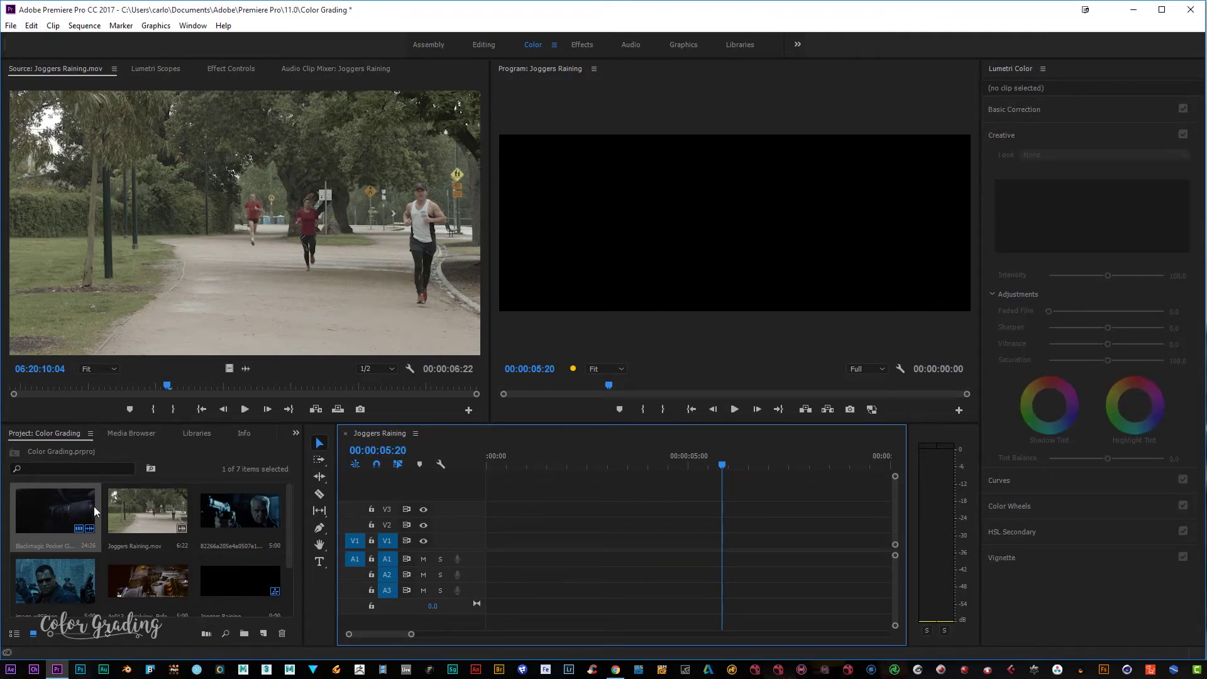
left_click_drag(93, 506, 473, 542)
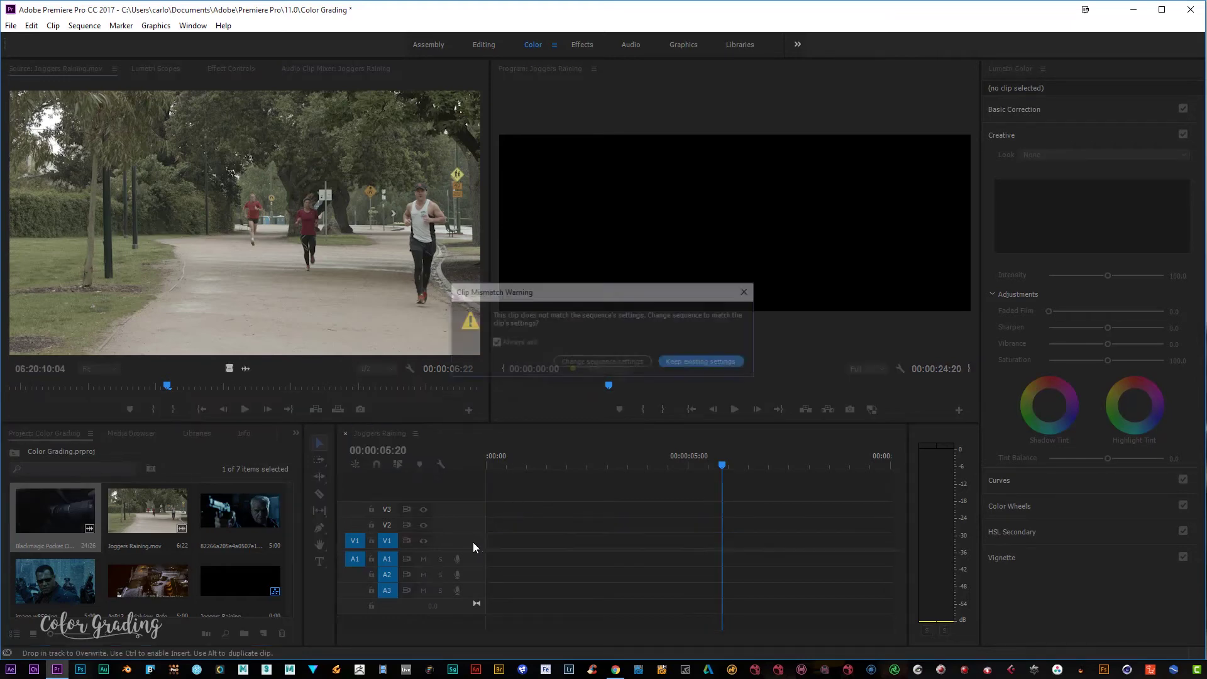
left_click(609, 364)
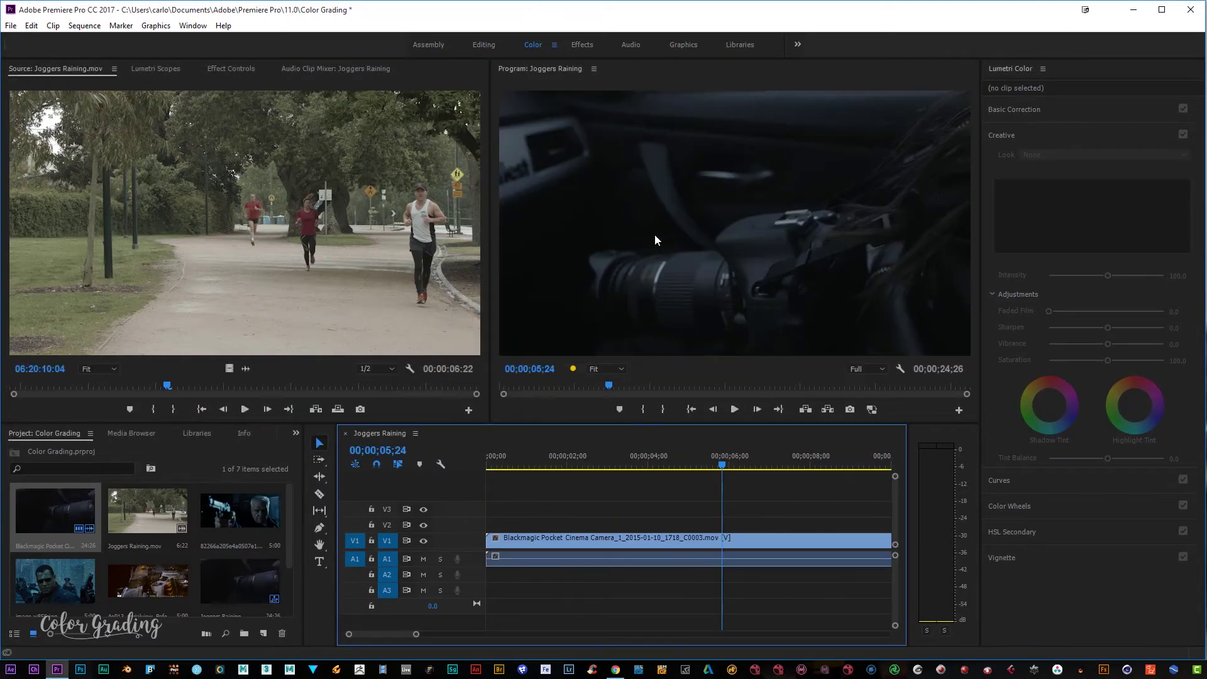
Load the car clip in the Source monitor with the playhead near three seconds.
left_click_drag(721, 468, 612, 465)
double_click(74, 500)
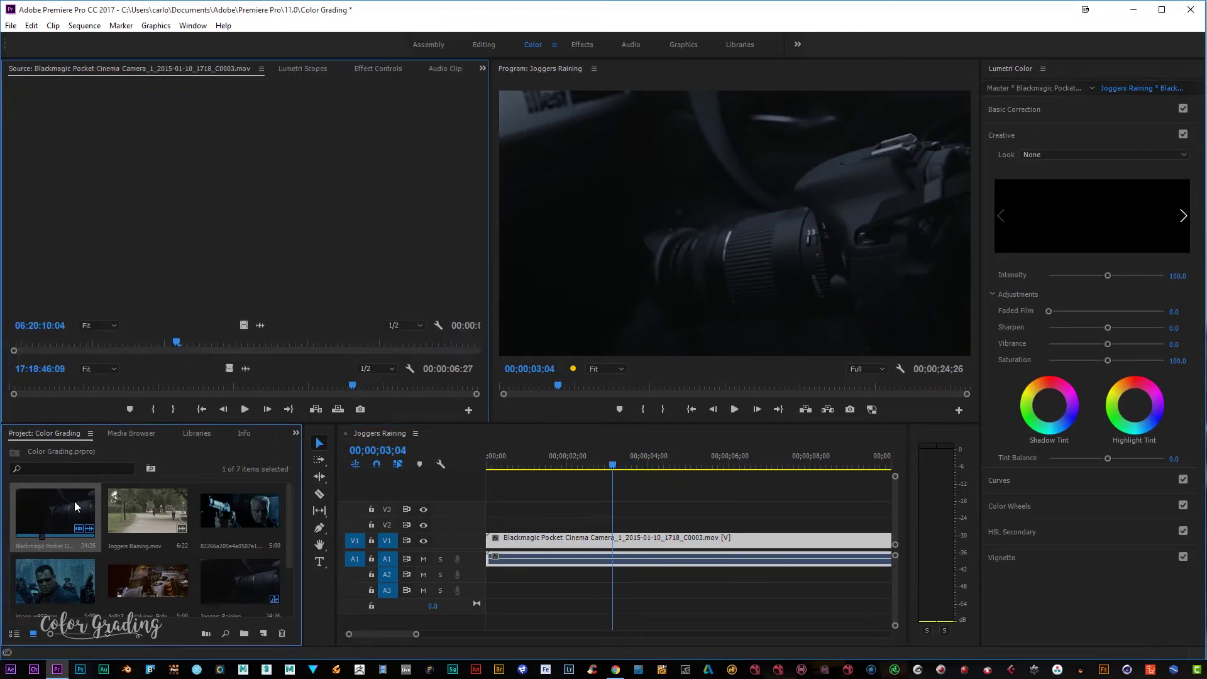
left_click_drag(352, 382, 386, 389)
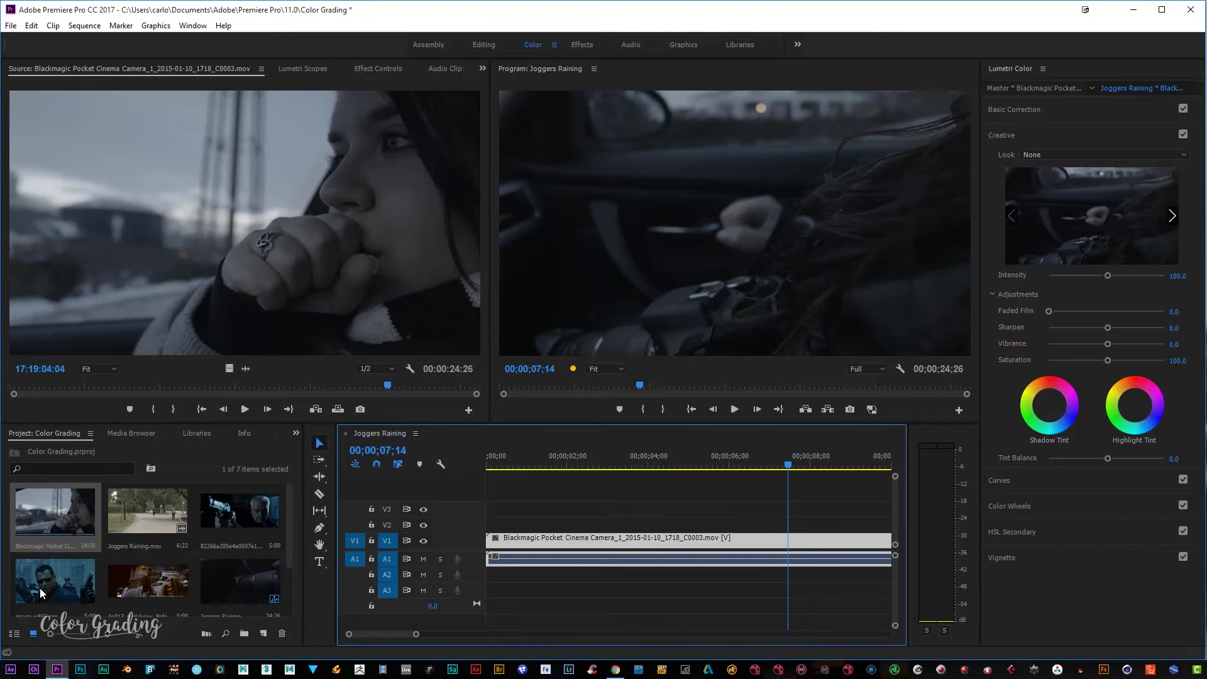
double_click(39, 587)
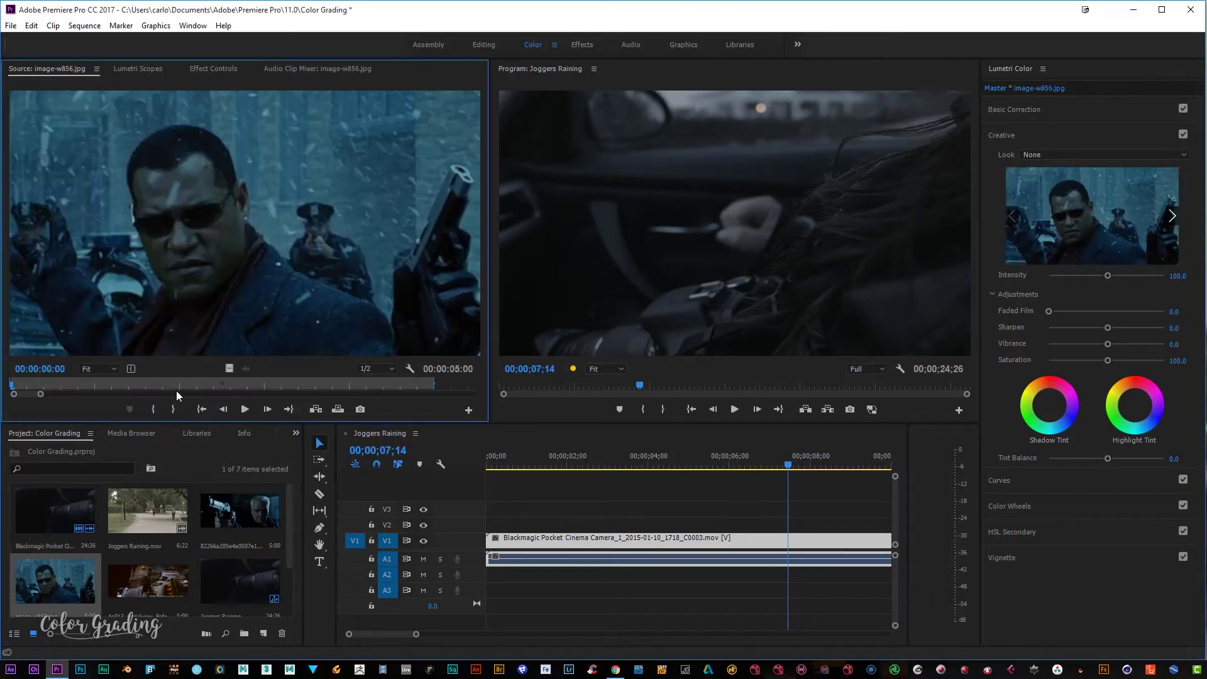
double_click(69, 503)
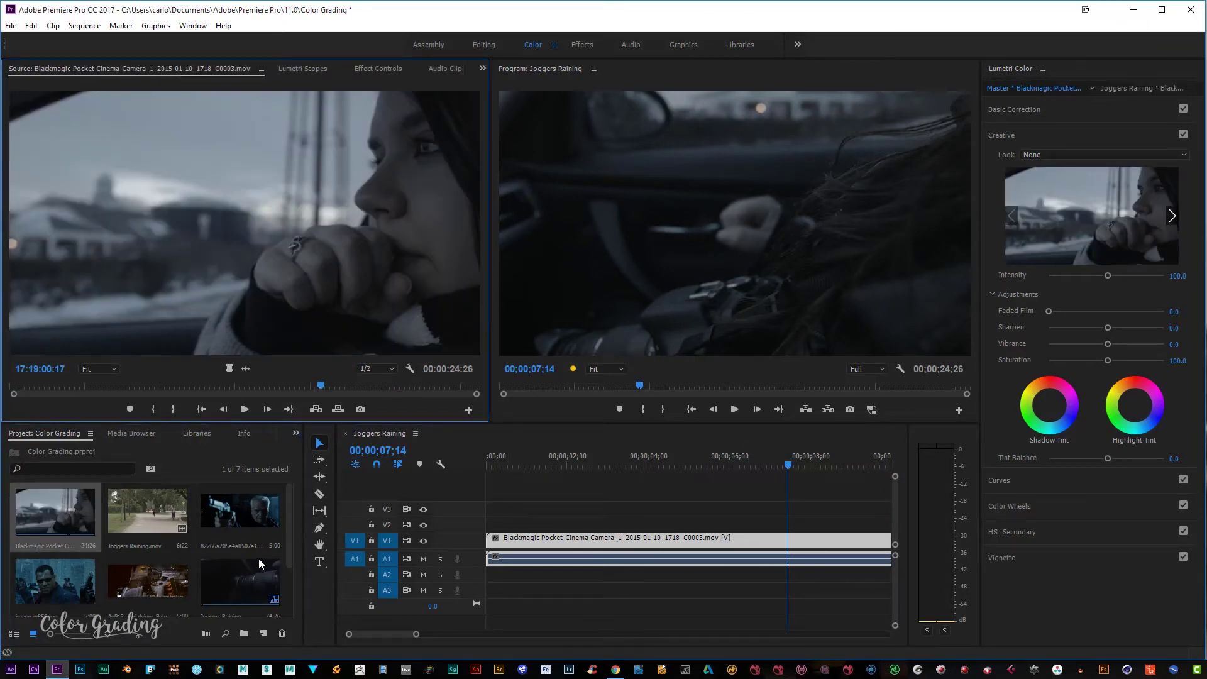
left_click_drag(288, 563, 287, 614)
Create a new Adjustment Layer in the Project panel with default settings.
right_click(196, 572)
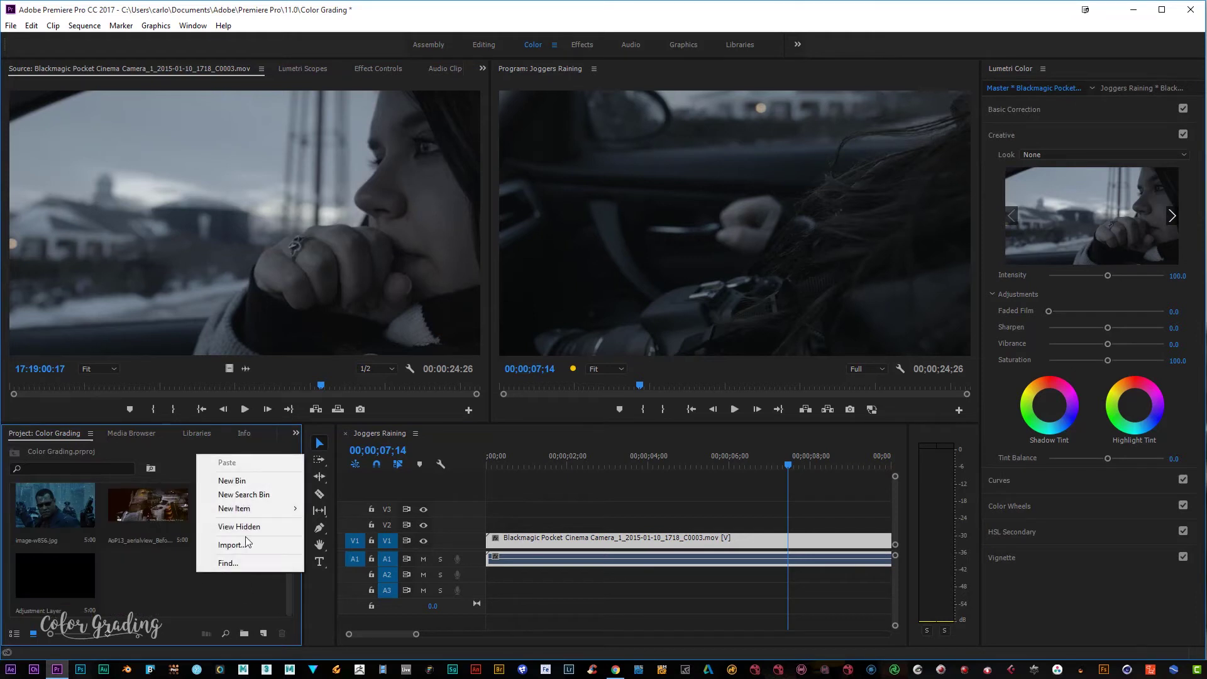
mouse_move(278, 508)
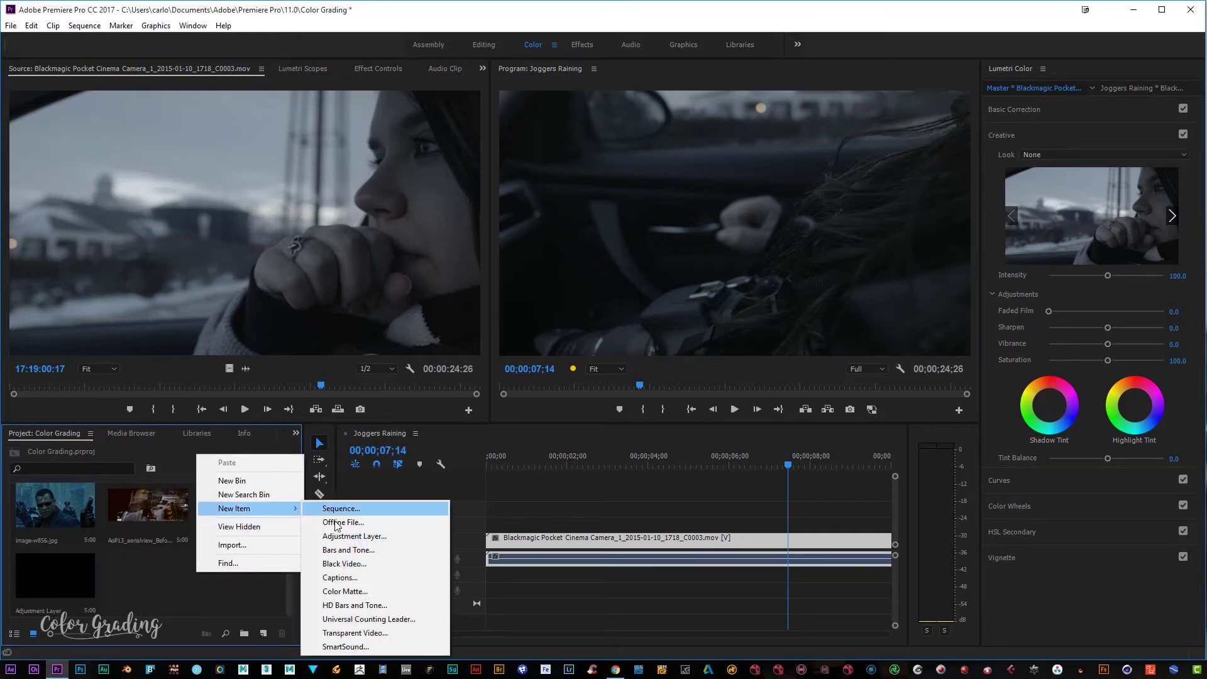
left_click(336, 536)
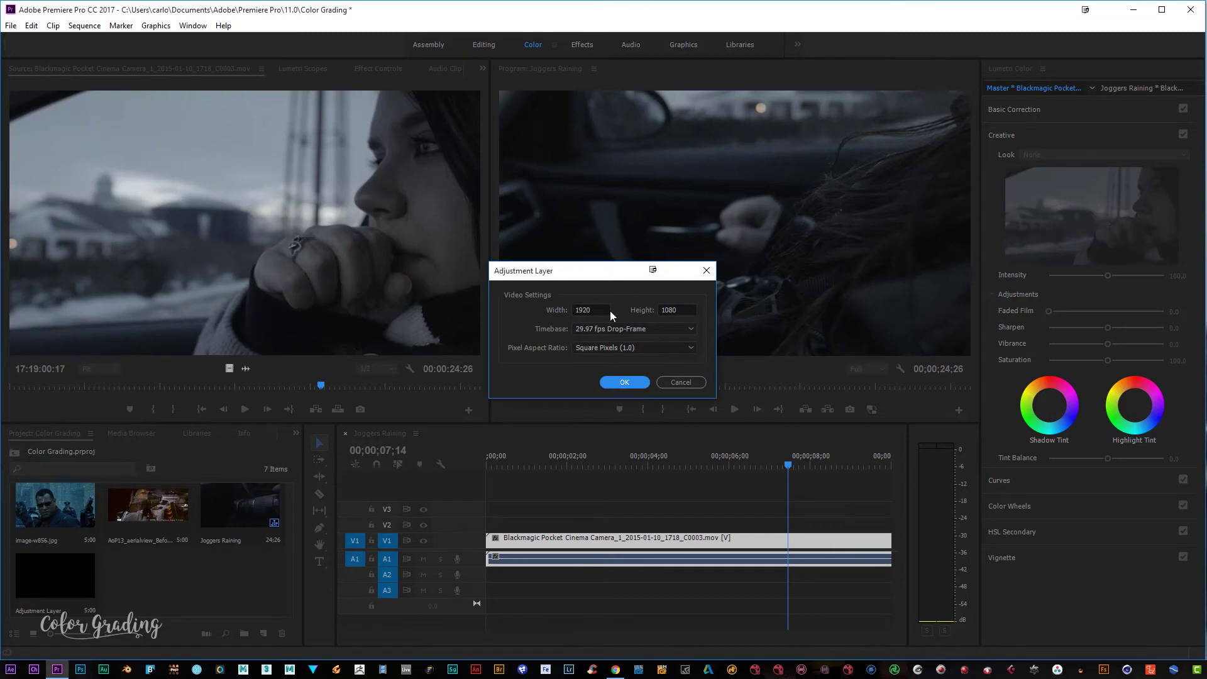
left_click(623, 382)
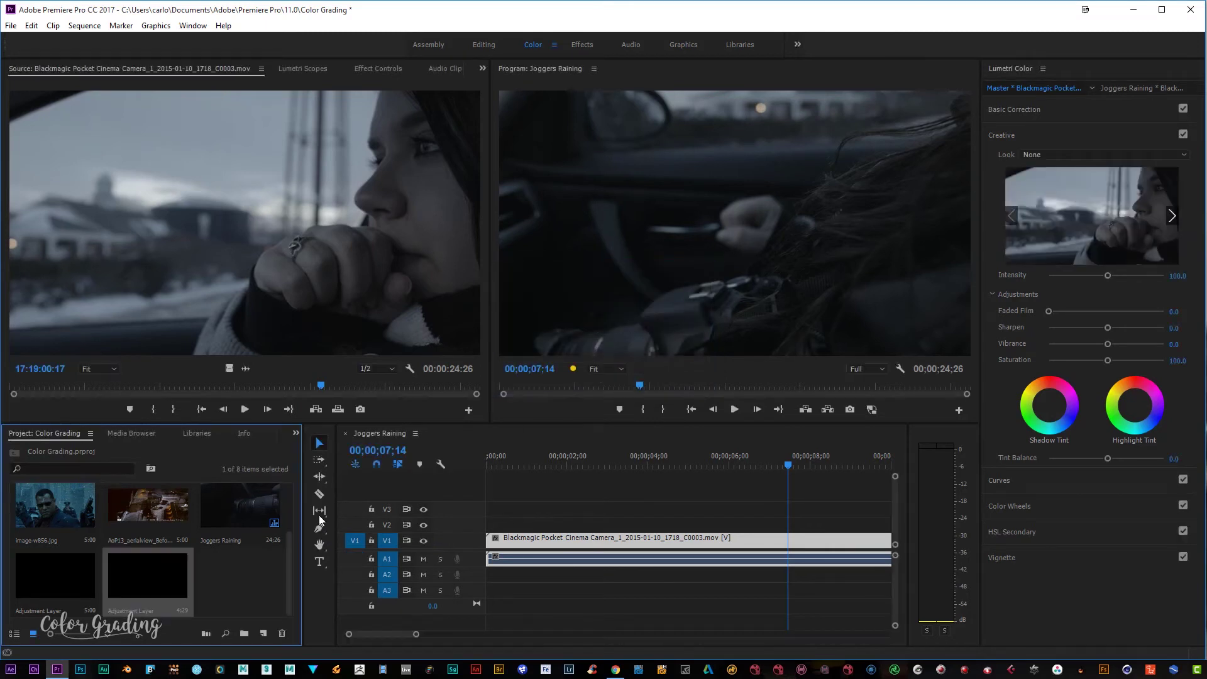
Place the adjustment layer on V2 and stretch it to about 24 seconds.
left_click_drag(142, 579, 534, 524)
left_click_drag(417, 636, 476, 635)
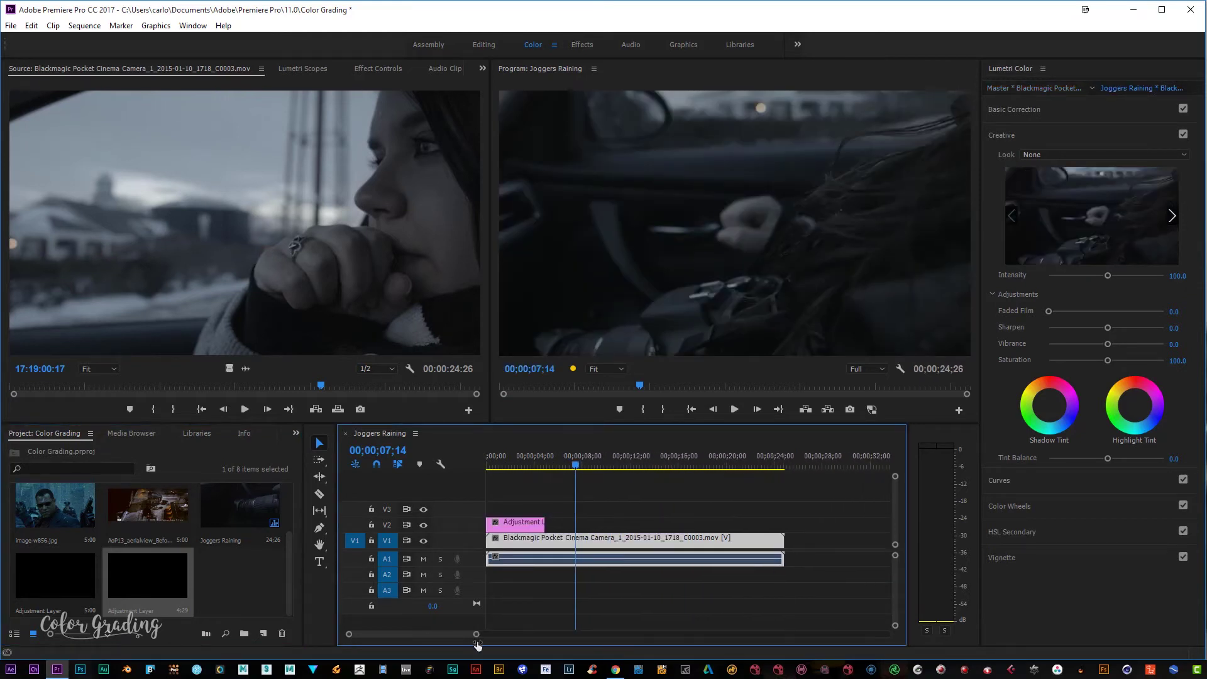
left_click_drag(550, 522, 783, 526)
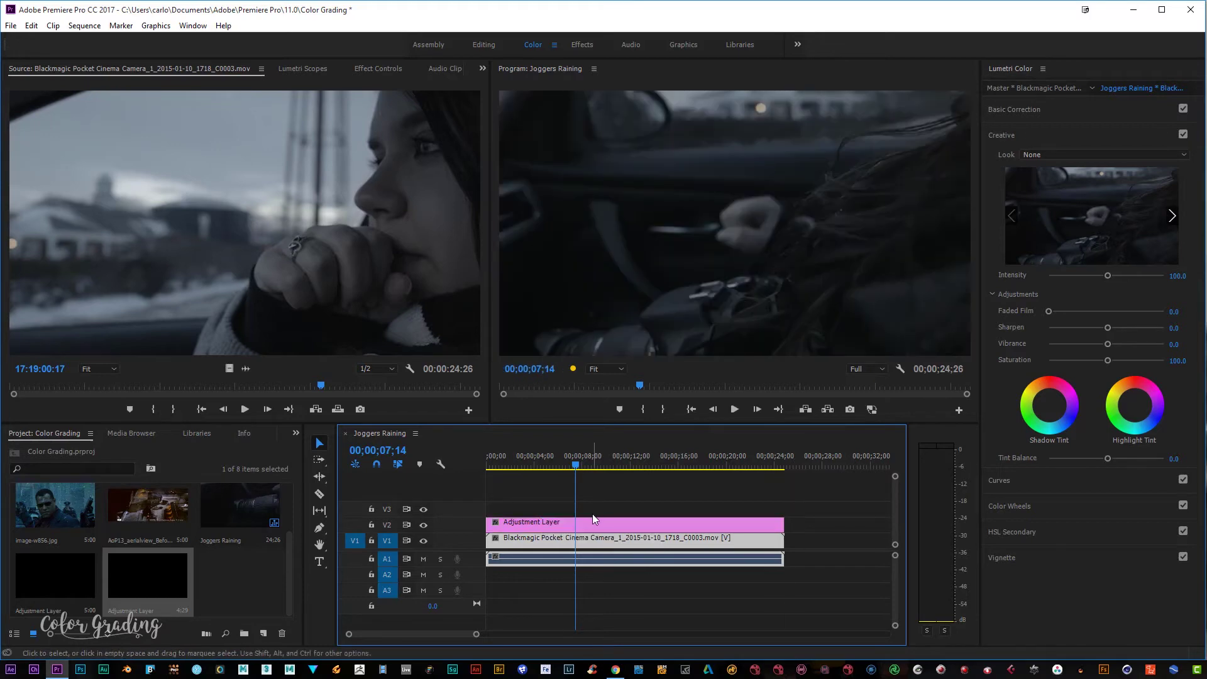
left_click(585, 526)
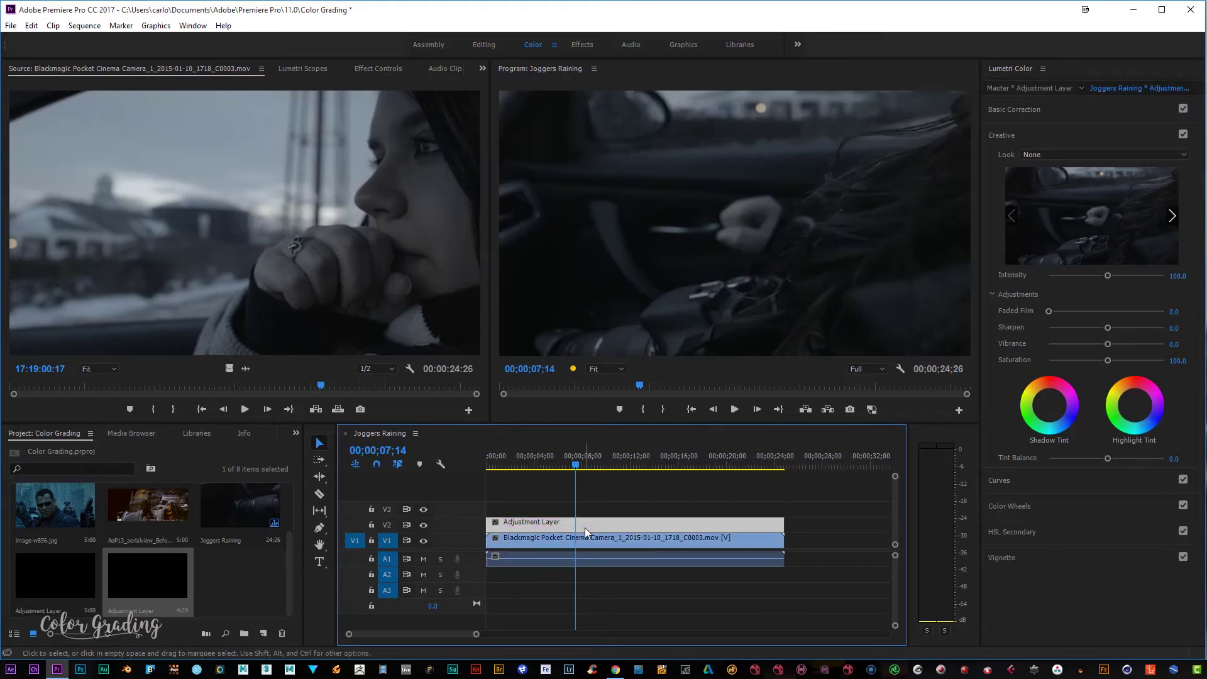
Set the sequence frame height to 817, accept deleting previews, and review the letterboxed clip.
left_click(85, 25)
left_click(119, 40)
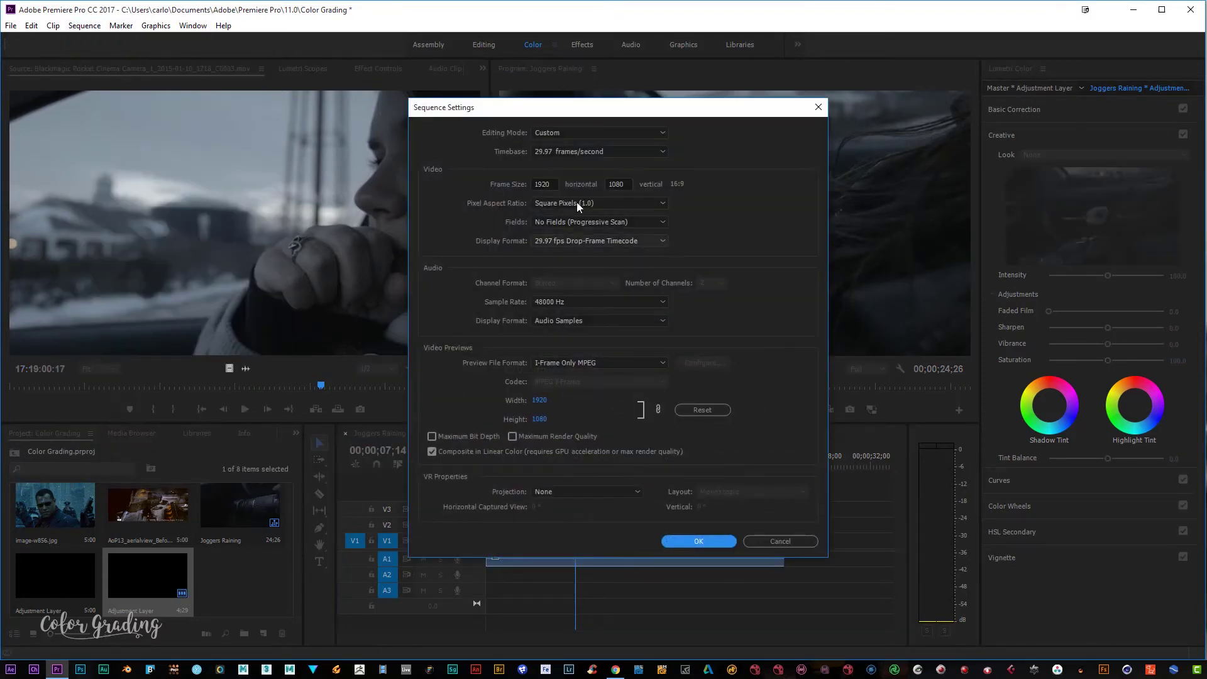
left_click(625, 181)
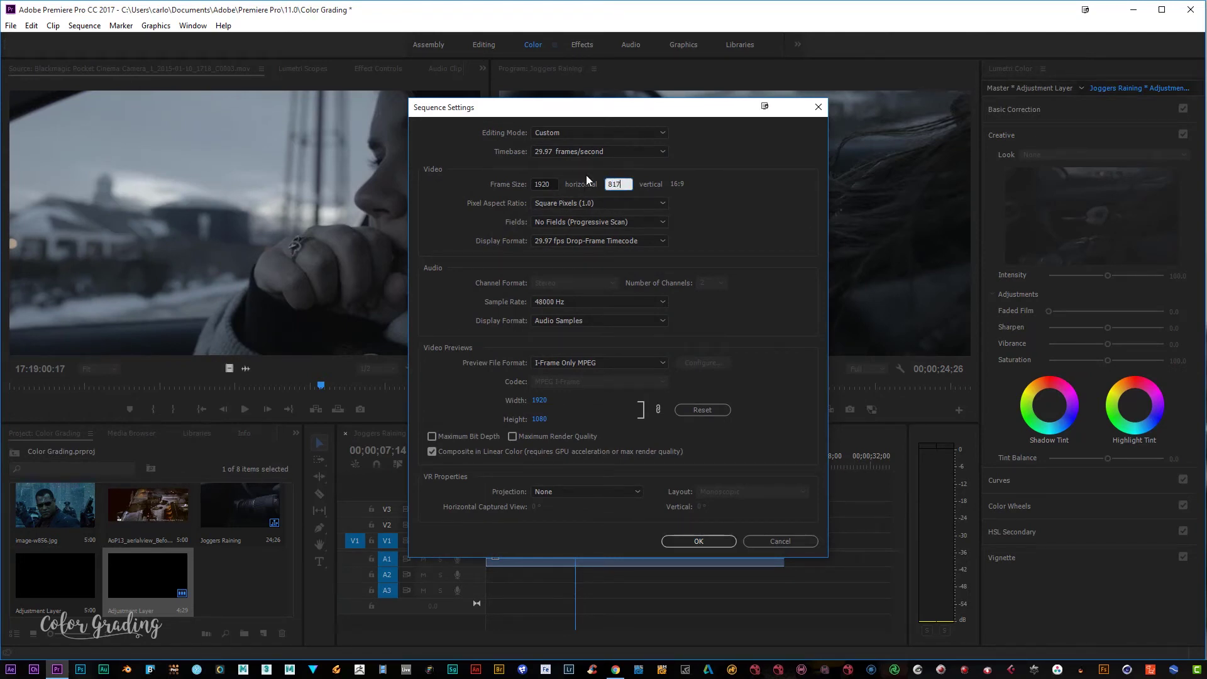
key("Return")
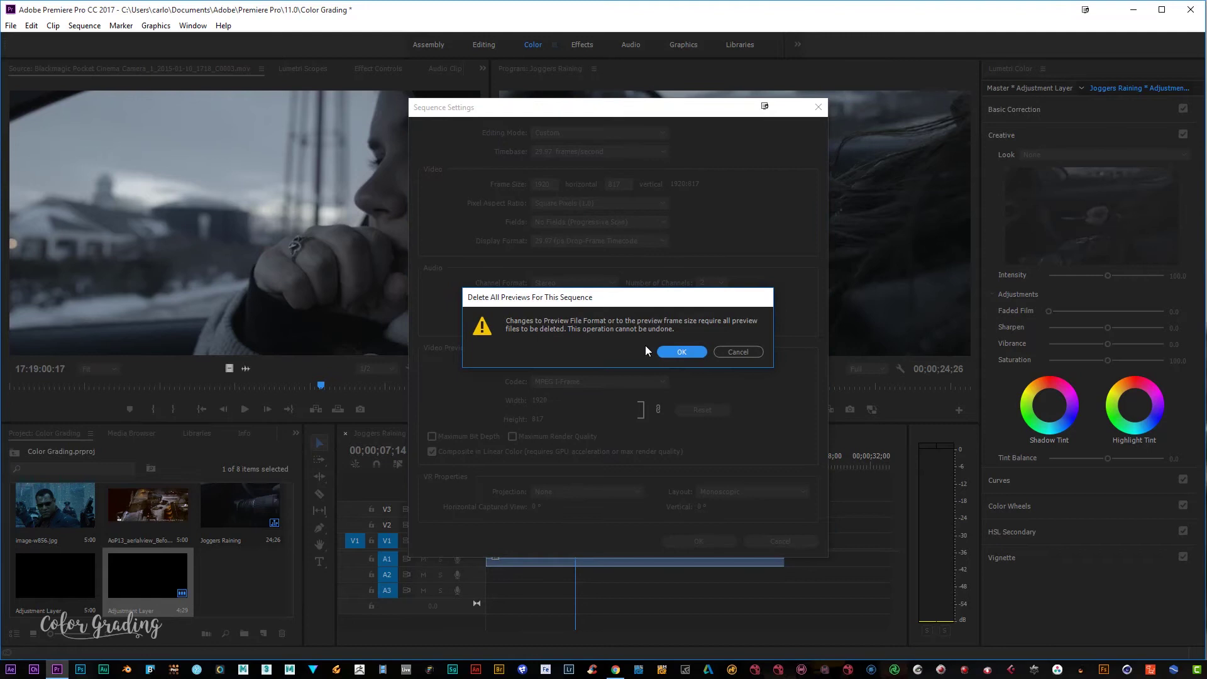
left_click(681, 352)
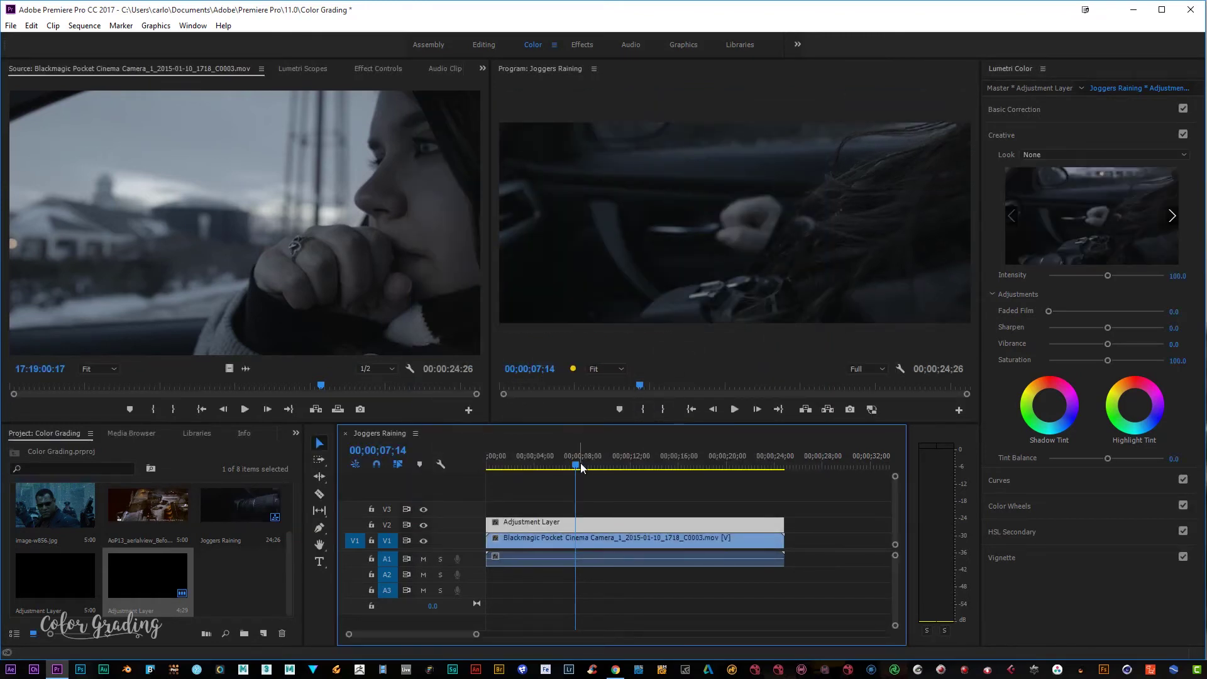
left_click_drag(577, 465, 656, 472)
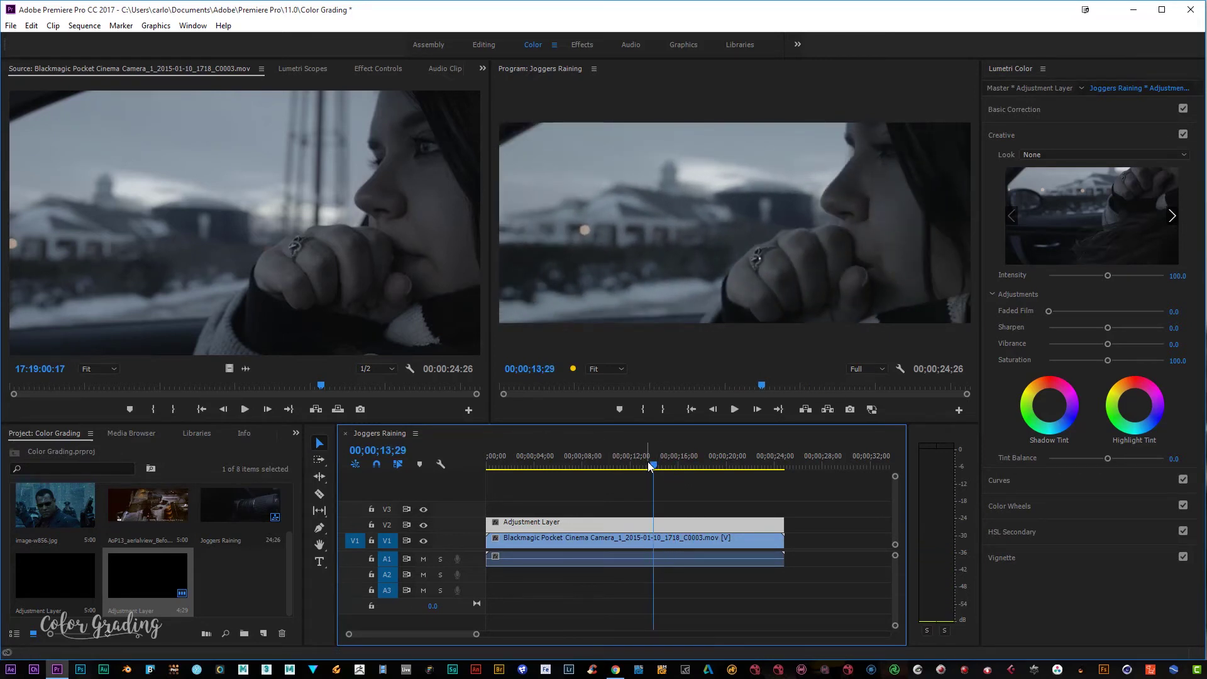
mouse_move(651, 465)
left_mouse_down()
mouse_move(553, 472)
mouse_move(647, 488)
left_mouse_up()
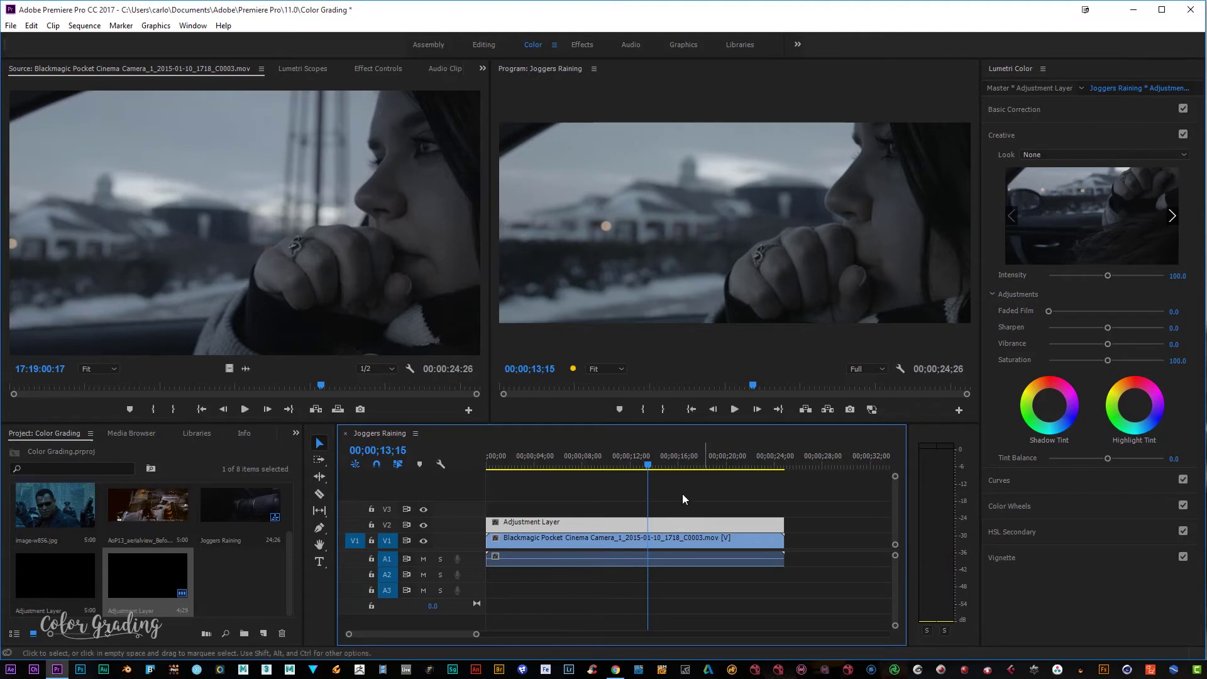
Tint the adjustment layer's shadows blue and raise Creative Intensity to 137.
left_click(842, 487)
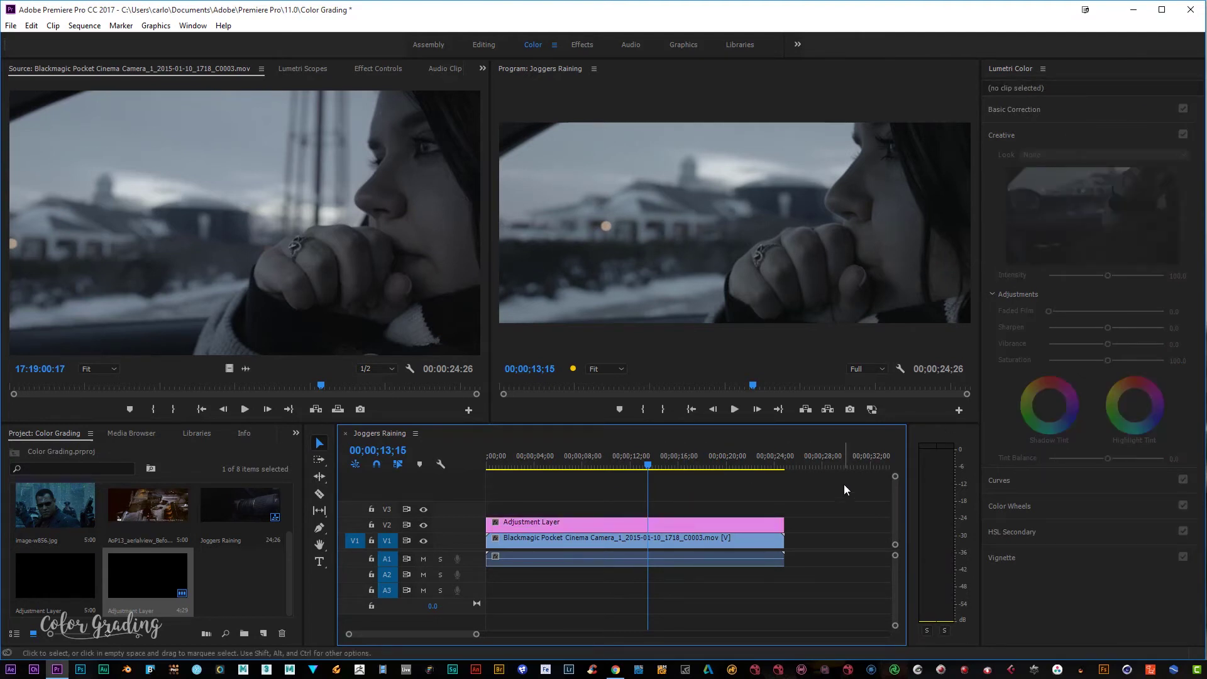
left_click(725, 524)
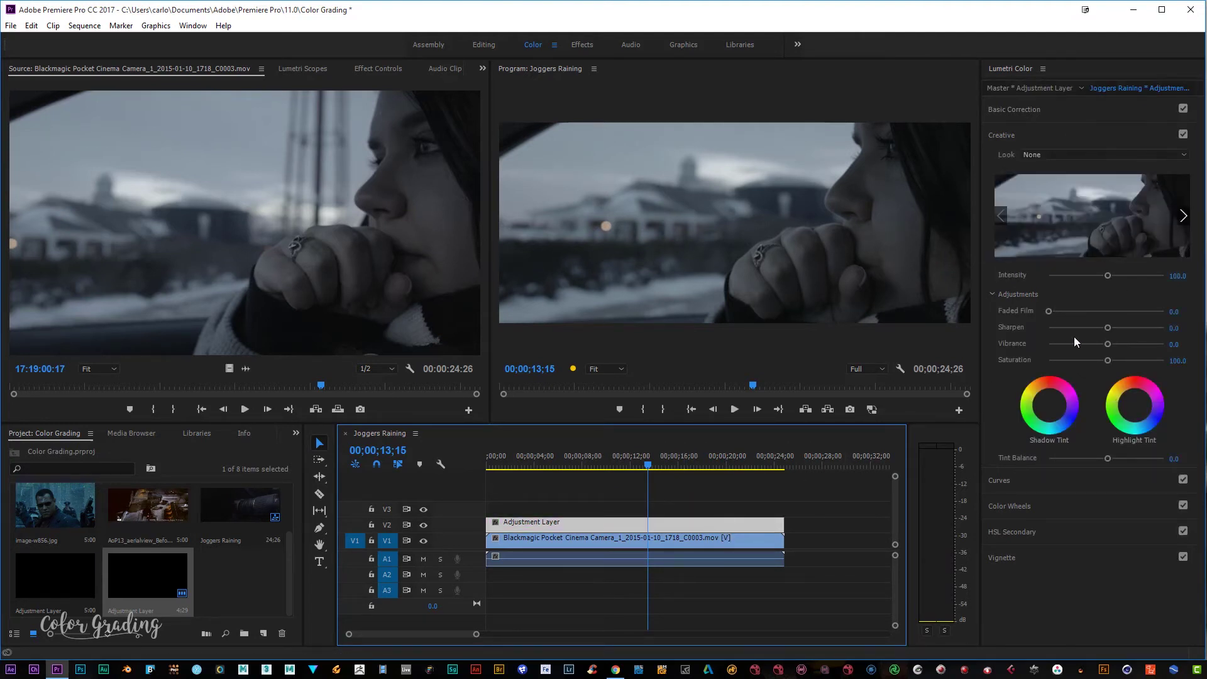
left_click(1063, 418)
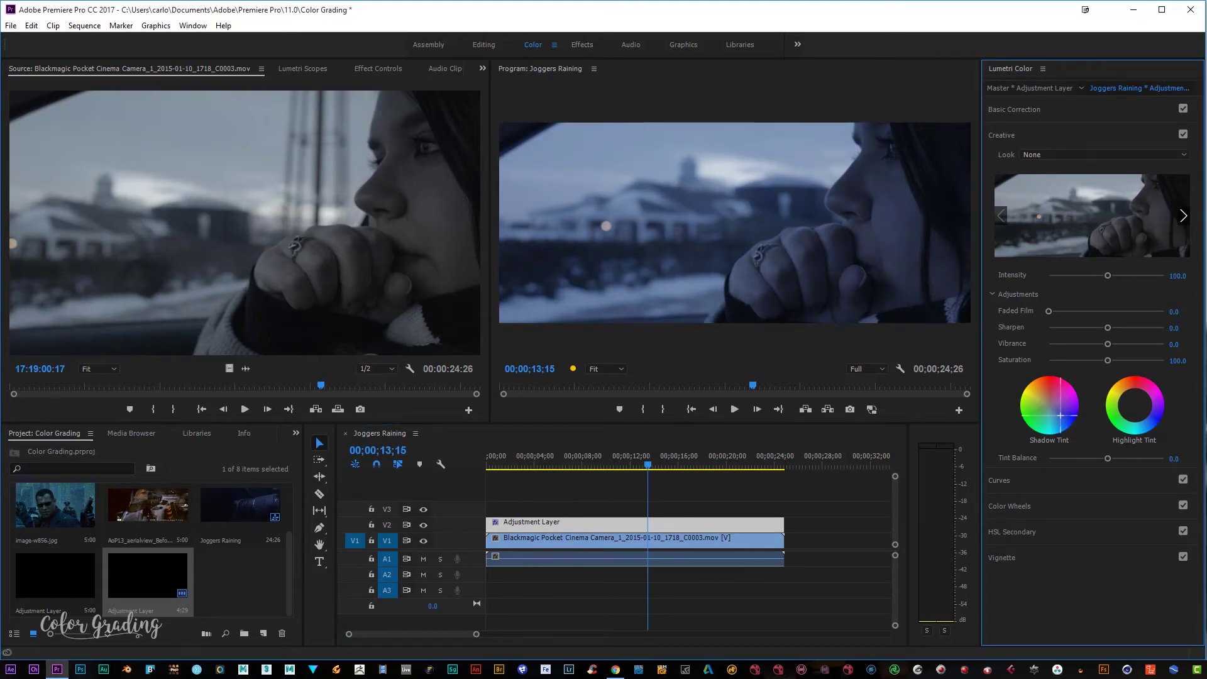
double_click(1062, 417)
left_click_drag(1108, 277, 1129, 278)
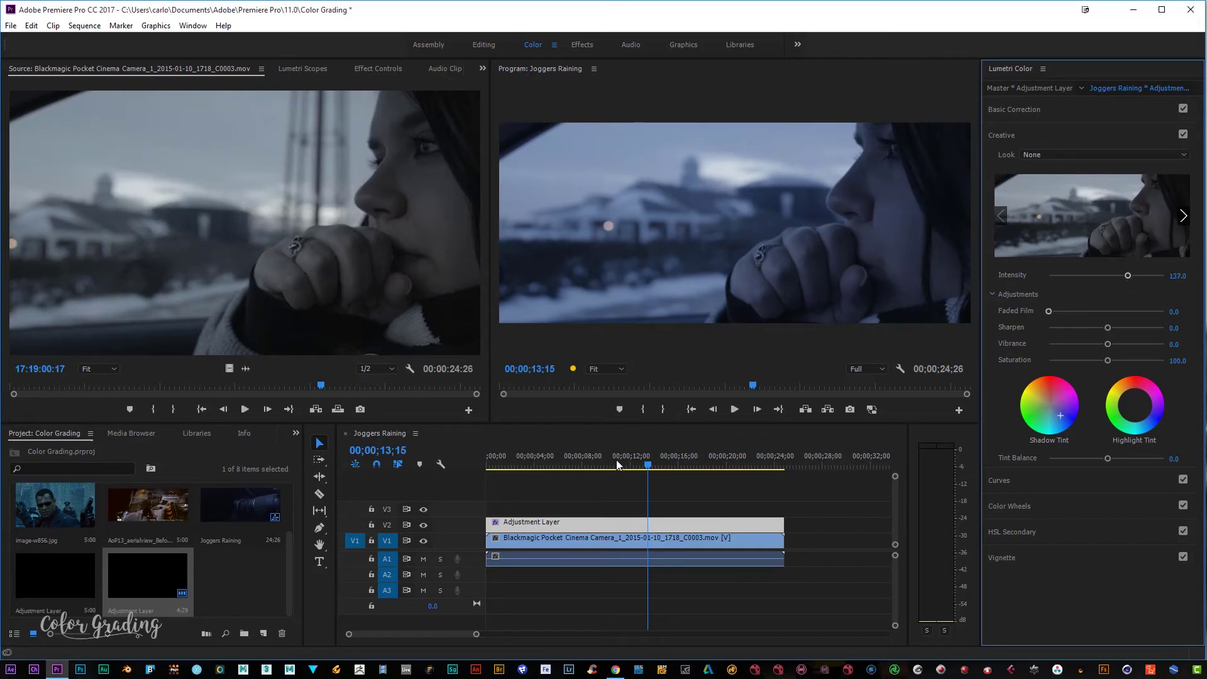
left_click_drag(650, 466, 668, 484)
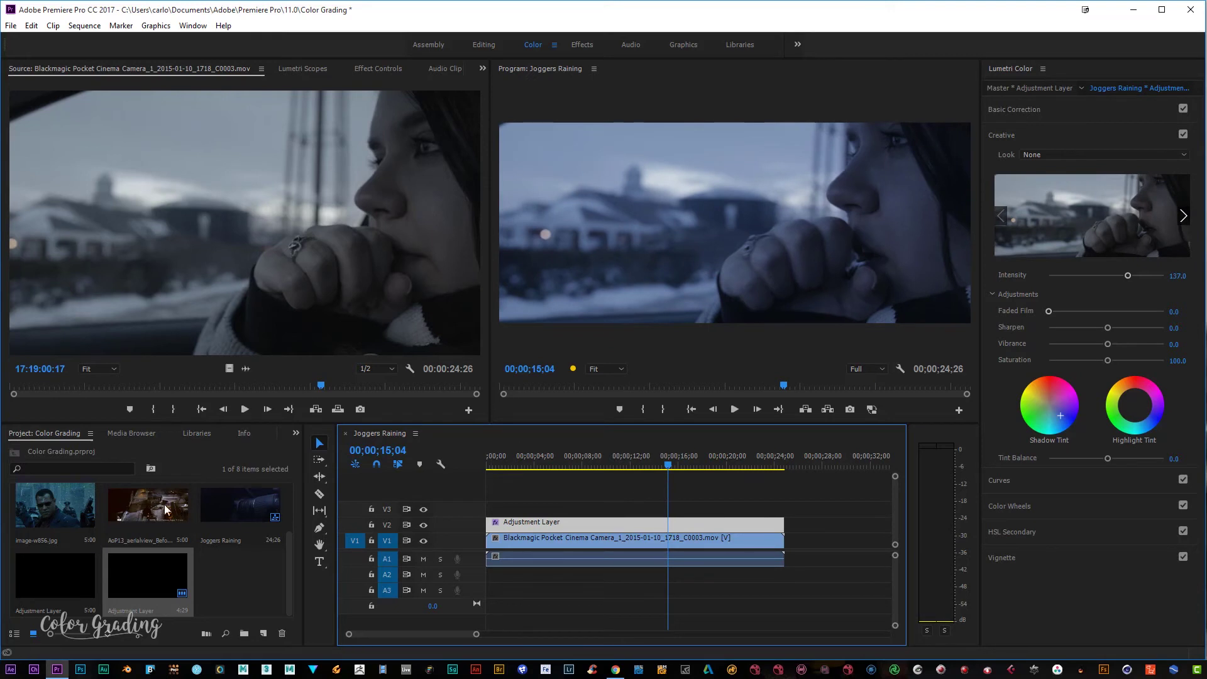
Load the image-w856.jpg reference still and nudge the Highlight Tint toward teal.
double_click(48, 500)
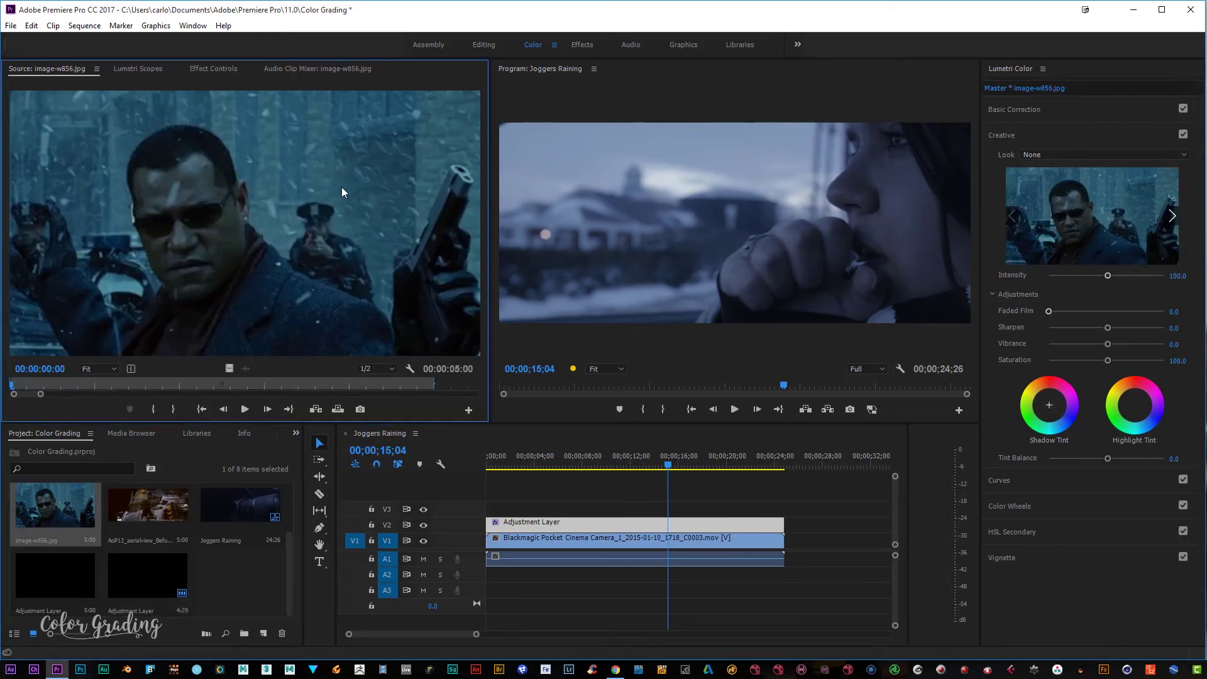
mouse_move(667, 466)
left_mouse_down()
mouse_move(617, 461)
mouse_move(654, 467)
left_mouse_up()
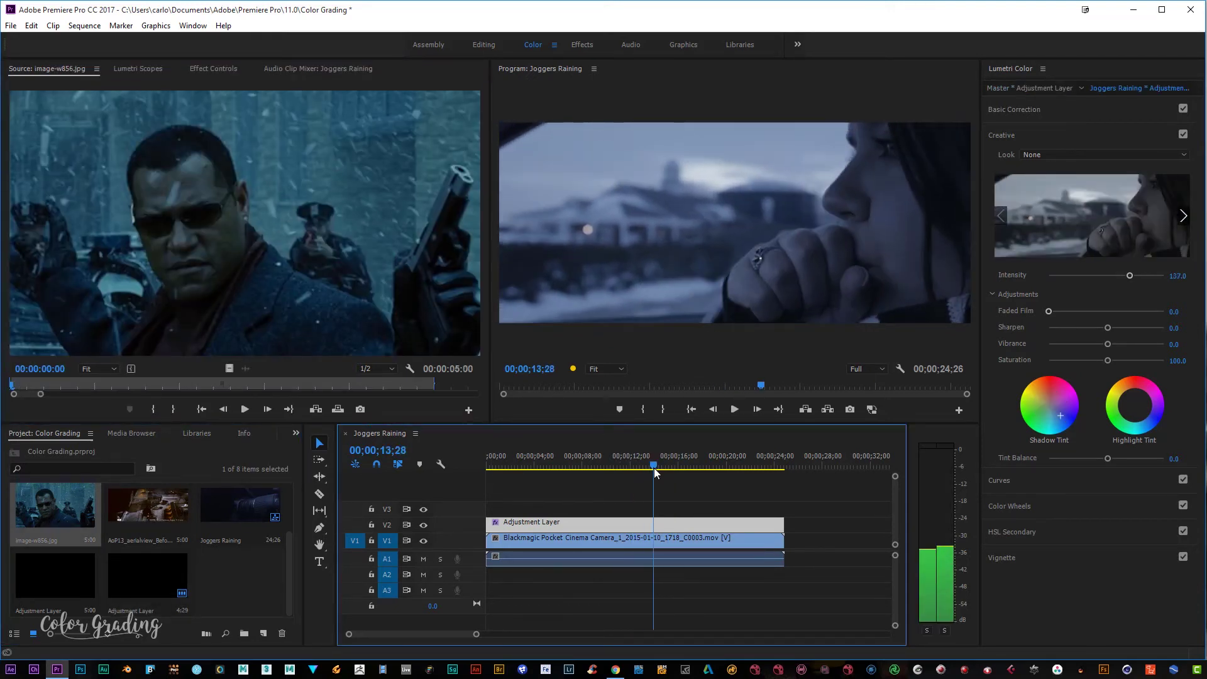
left_click(1134, 406)
left_click_drag(1134, 405, 1125, 408)
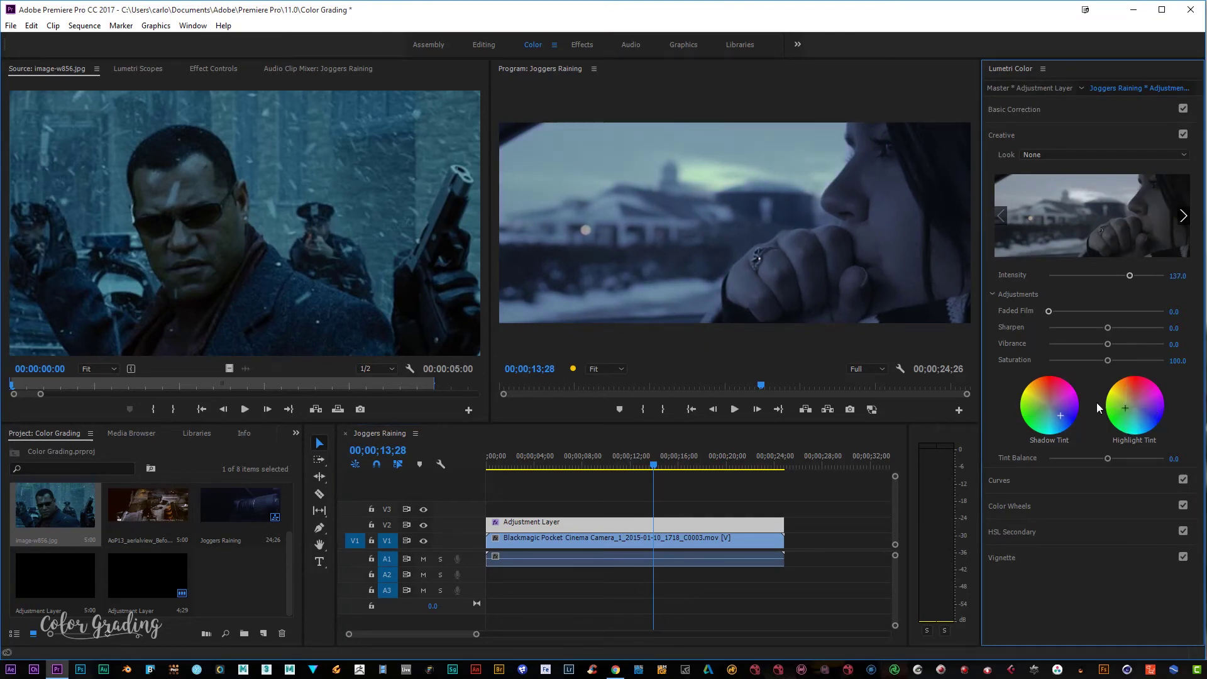
mouse_move(665, 466)
left_mouse_down()
mouse_move(599, 465)
mouse_move(669, 473)
left_mouse_up()
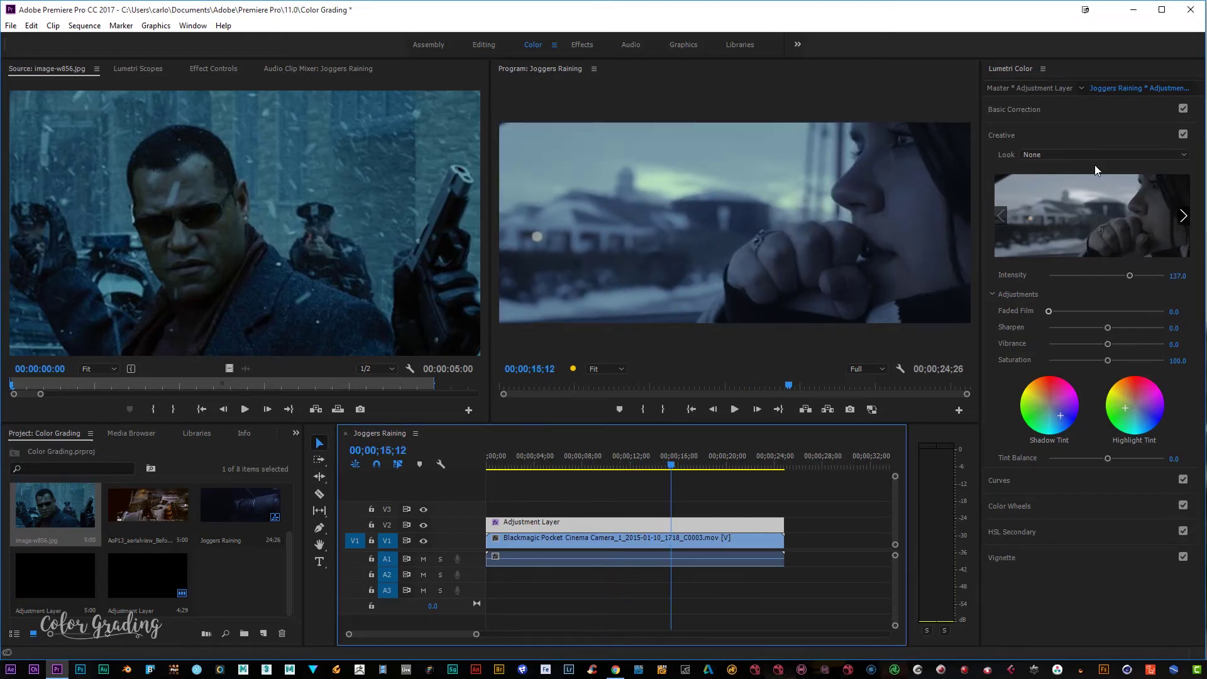
Open the Color Wheels and push the midtones toward teal-green.
left_click(1024, 504)
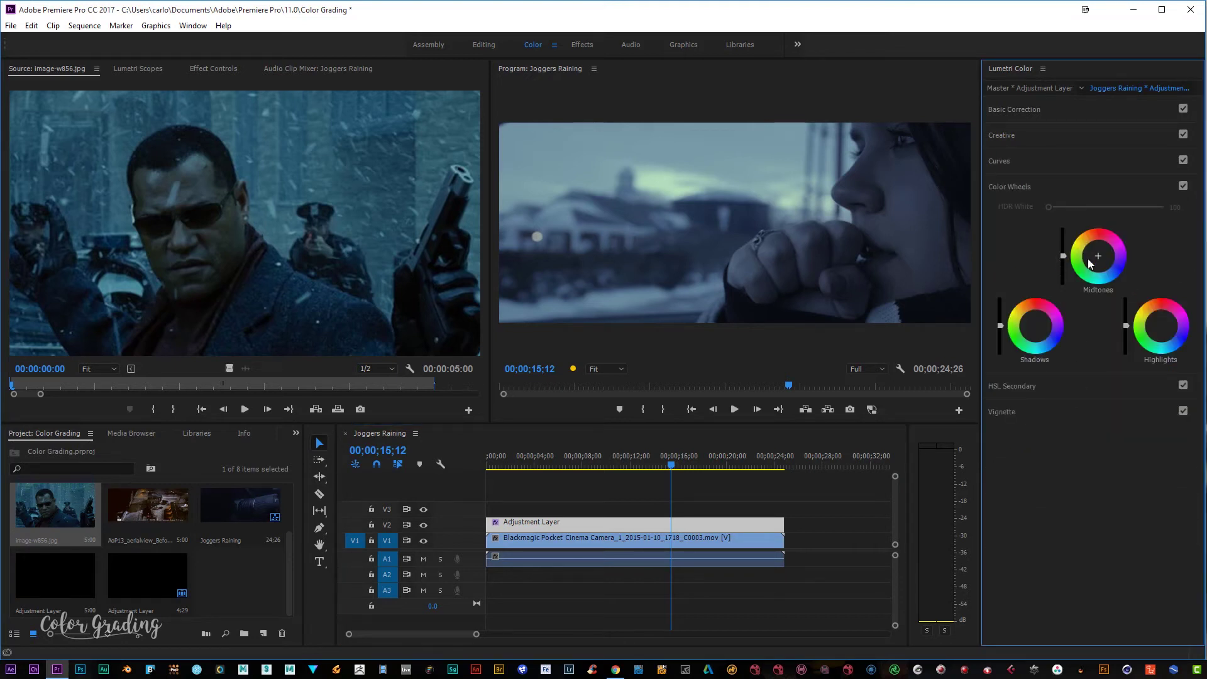
mouse_move(1084, 276)
left_mouse_down()
mouse_move(1087, 264)
mouse_move(1061, 257)
mouse_move(1062, 270)
mouse_move(1093, 264)
left_mouse_up()
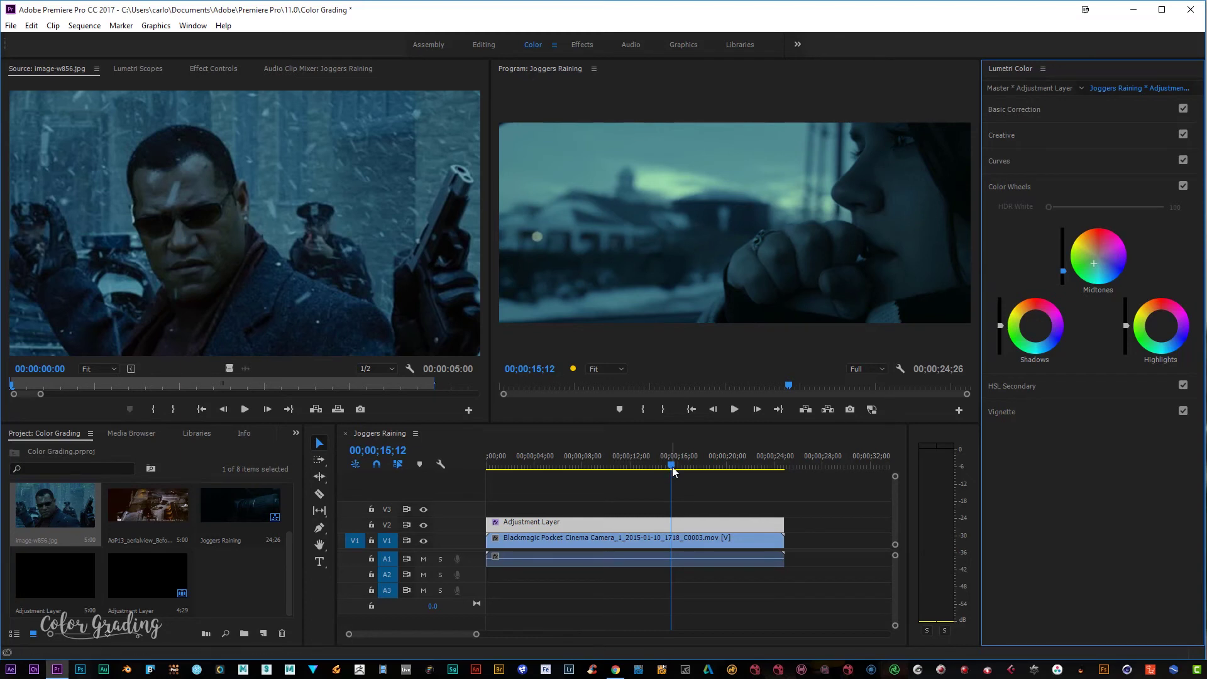
left_click_drag(671, 467, 516, 464)
left_click_drag(649, 471, 683, 468)
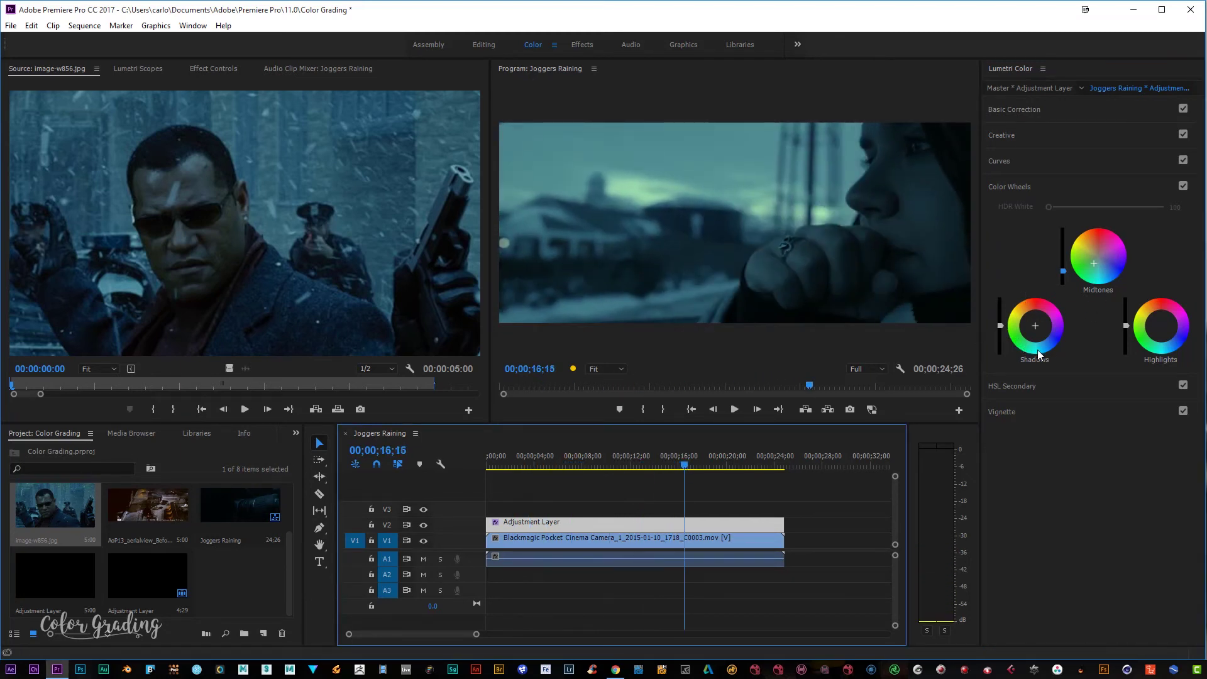
Shift the shadows toward teal, darken the highlights slightly, and reset the highlight wheel.
left_click_drag(1047, 341, 1033, 329)
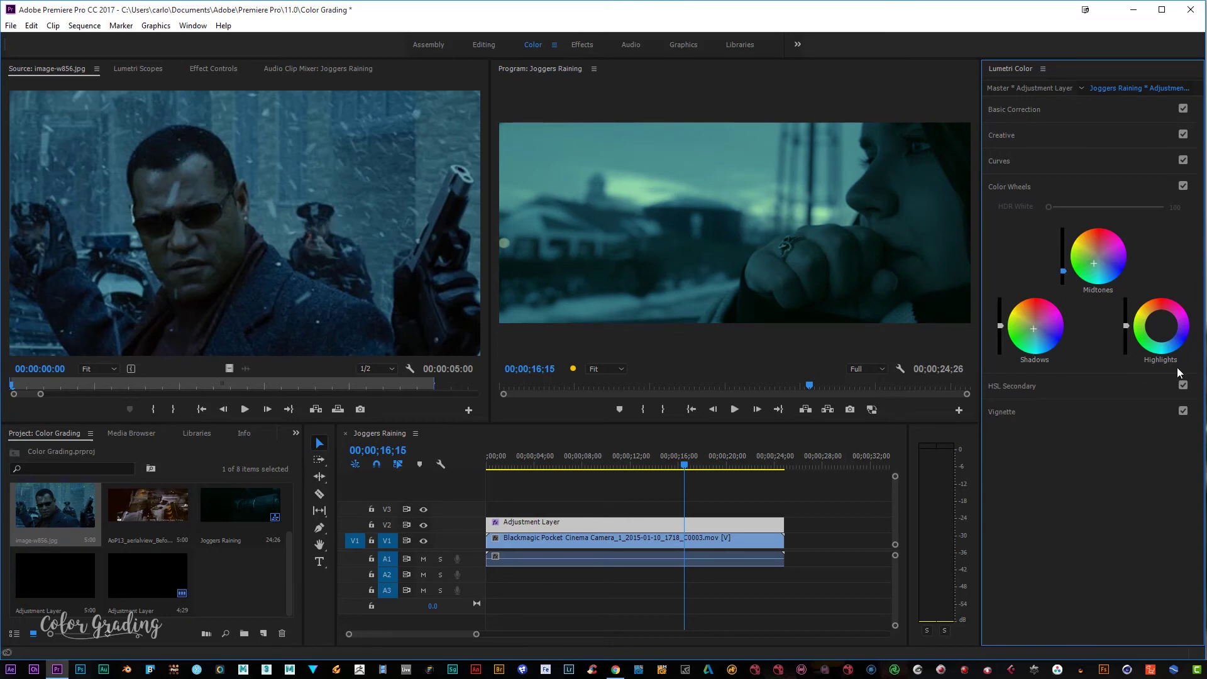
left_click(1176, 342)
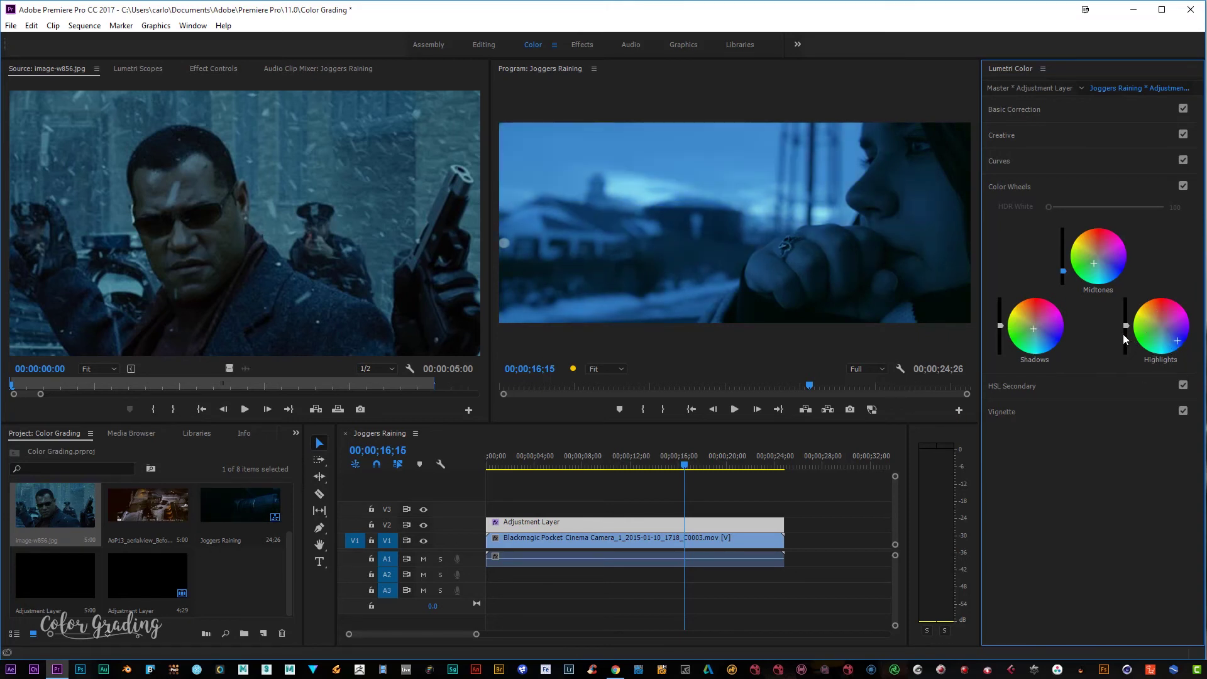
left_click_drag(1126, 326, 1125, 332)
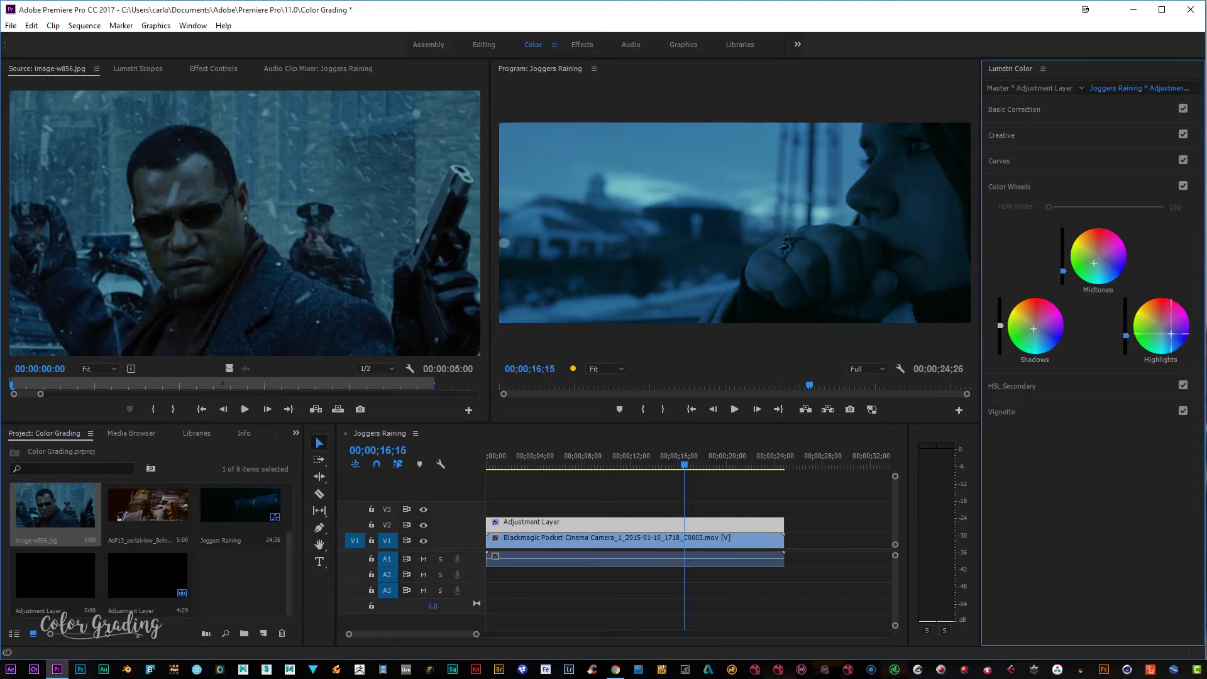
left_click_drag(1169, 332, 1163, 329)
left_click_drag(684, 465, 595, 472)
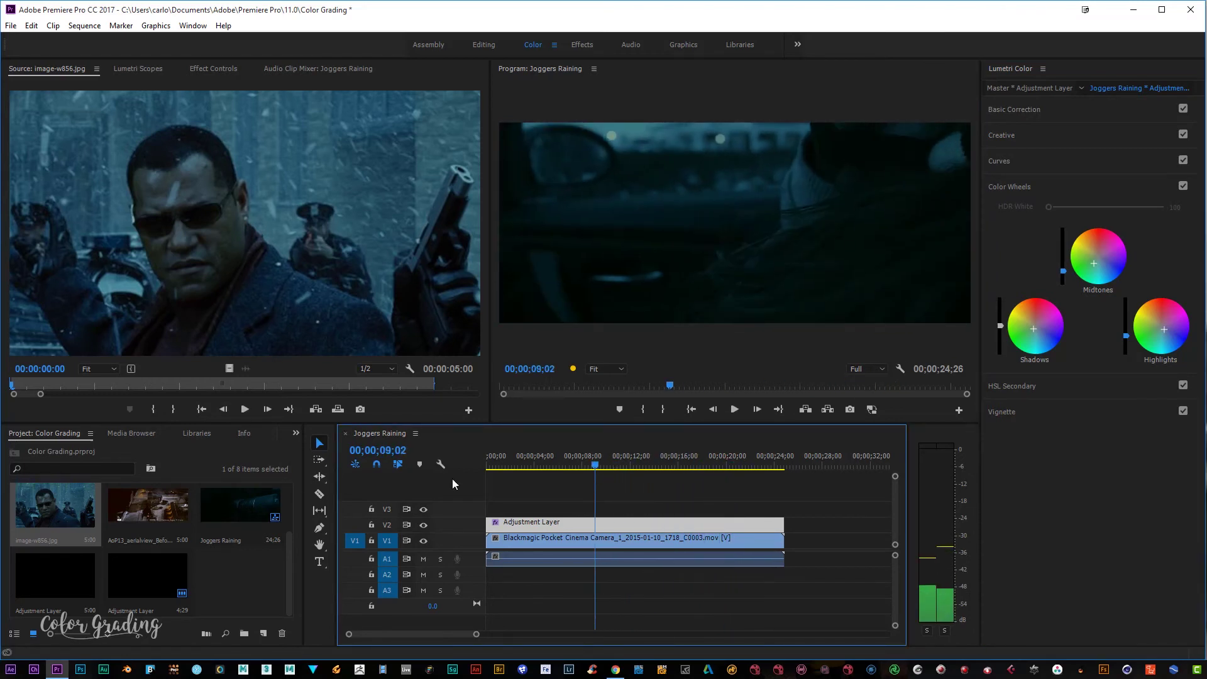
left_click_drag(287, 573, 289, 506)
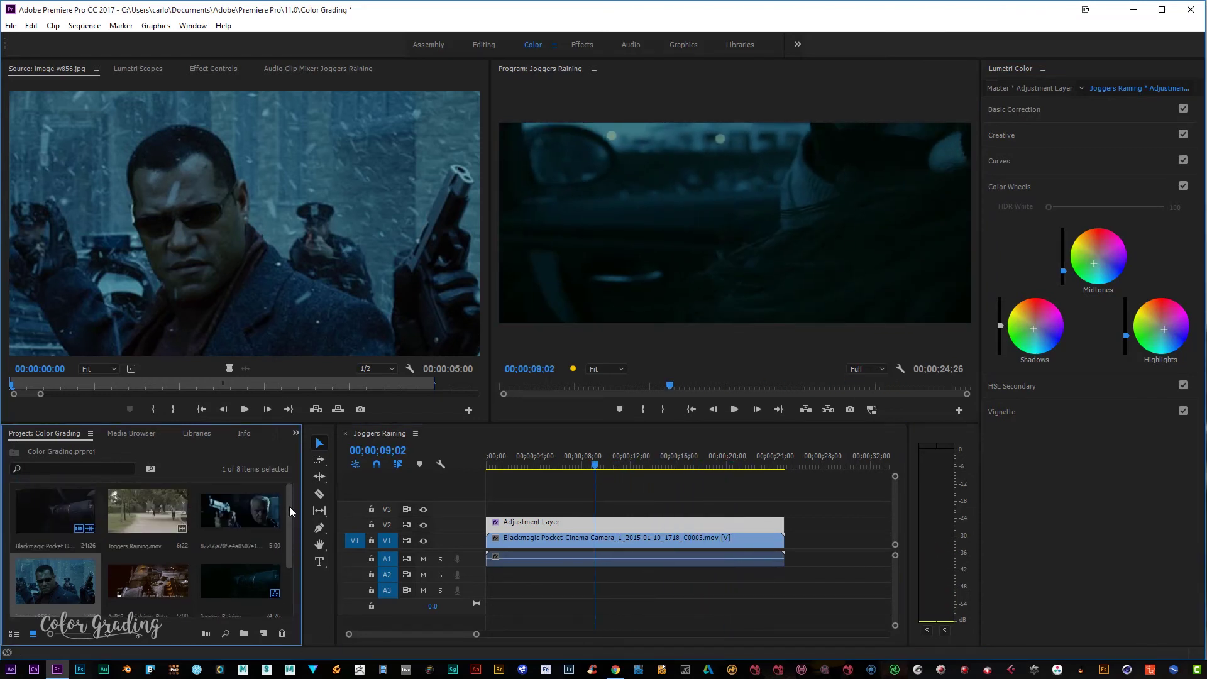
Show the ungraded Blackmagic clip's woman-by-the-window frame in Source, matching the sequence frame.
double_click(21, 516)
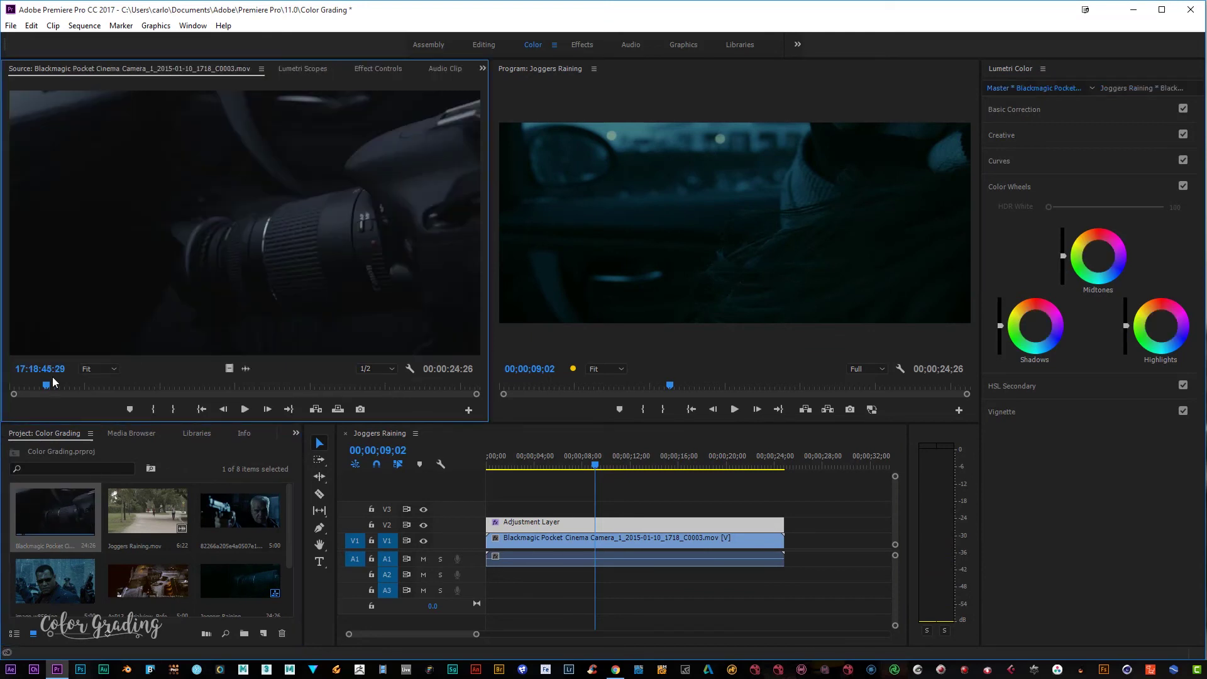
left_click_drag(49, 388, 298, 387)
left_click_drag(597, 468, 658, 477)
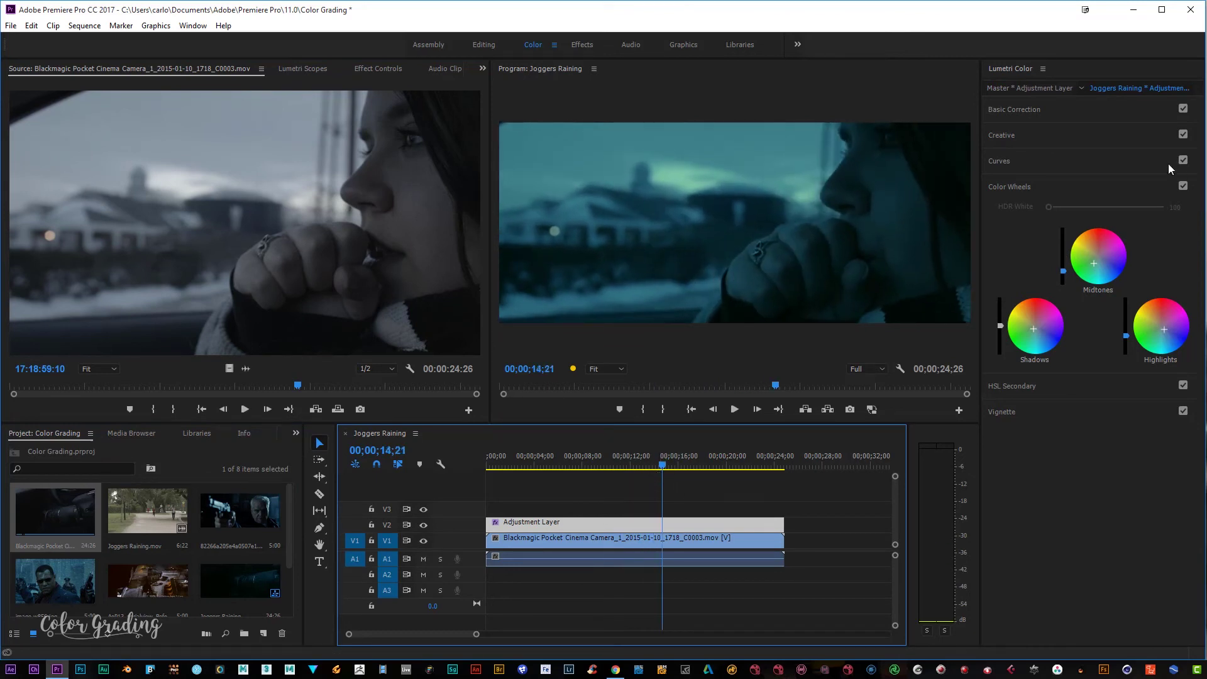
Expand the RGB Curves and test adjusting the green and blue channel curves.
left_click(1028, 161)
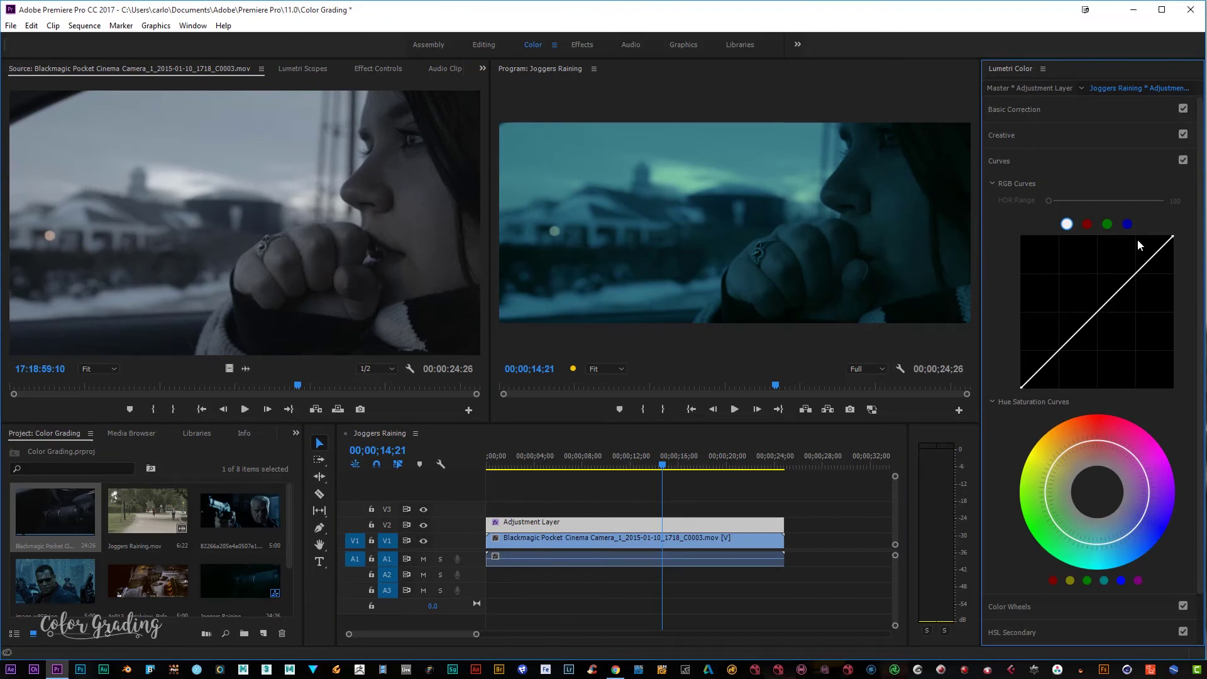
left_click(1106, 225)
mouse_move(1099, 319)
left_mouse_down()
mouse_move(1090, 301)
mouse_move(1106, 330)
mouse_move(1094, 308)
left_mouse_up()
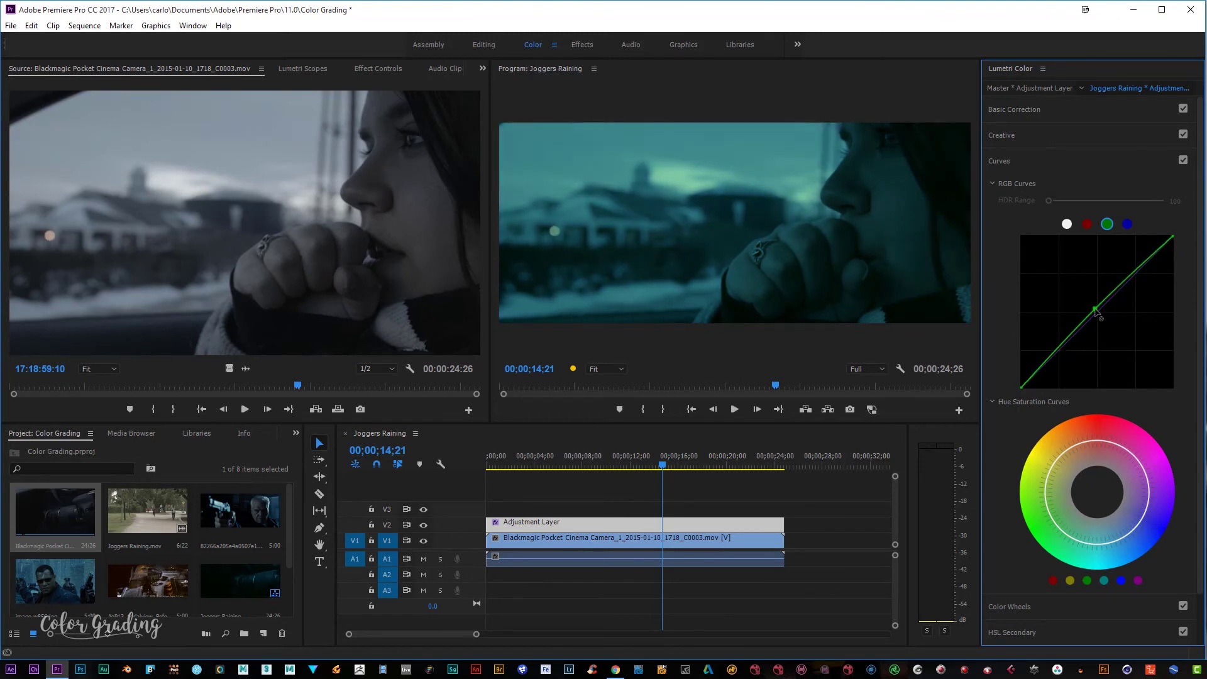
left_click(1126, 223)
mouse_move(1102, 315)
left_mouse_down()
mouse_move(1089, 293)
mouse_move(1108, 324)
mouse_move(1100, 316)
left_mouse_up()
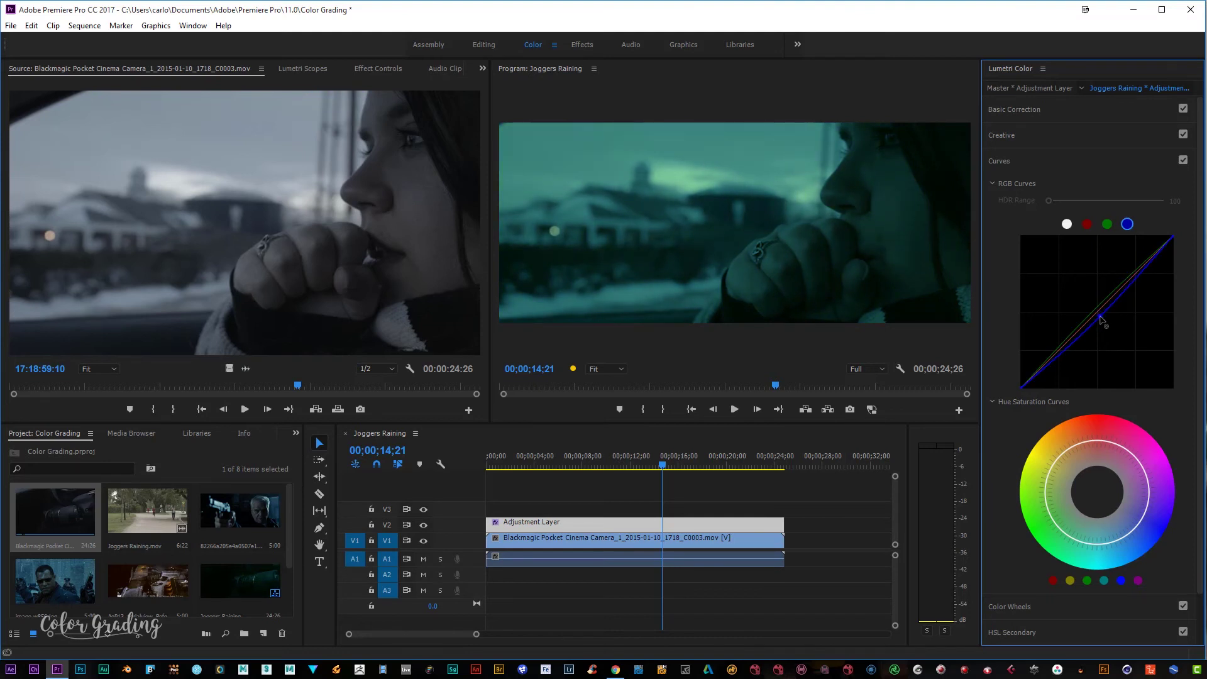
Bow the master curve upward to brighten, and raise the blue curve for a bluer tone.
left_click(1068, 225)
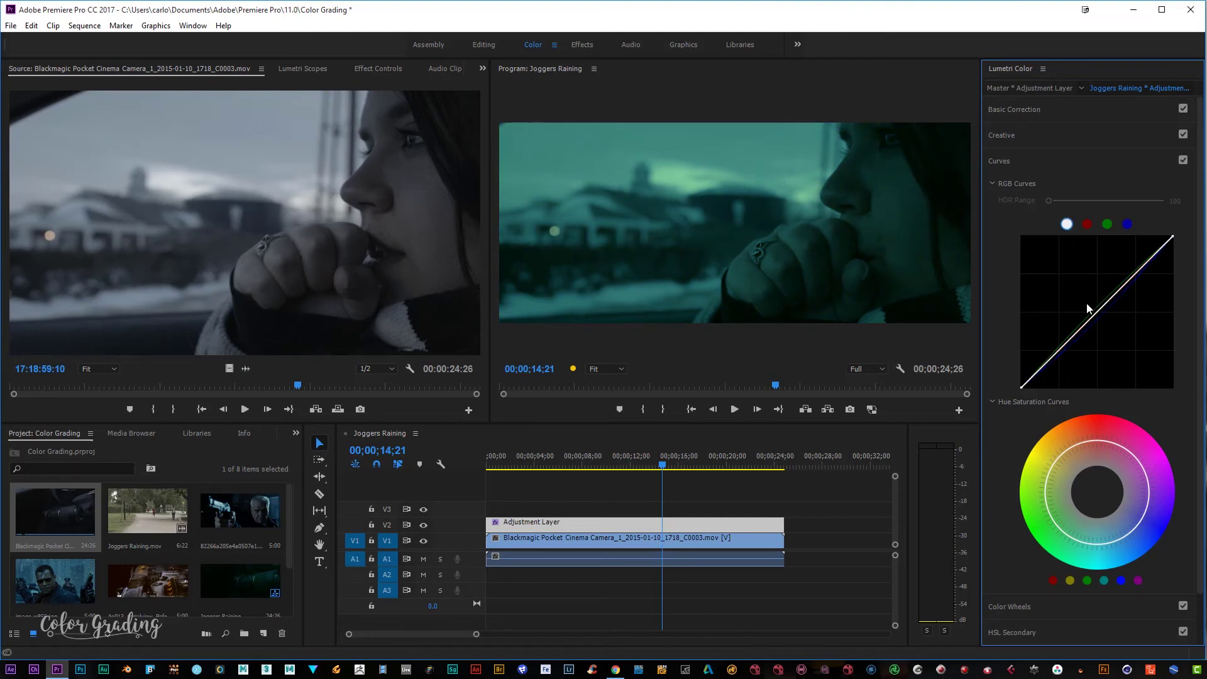
left_click_drag(1096, 314, 1087, 303)
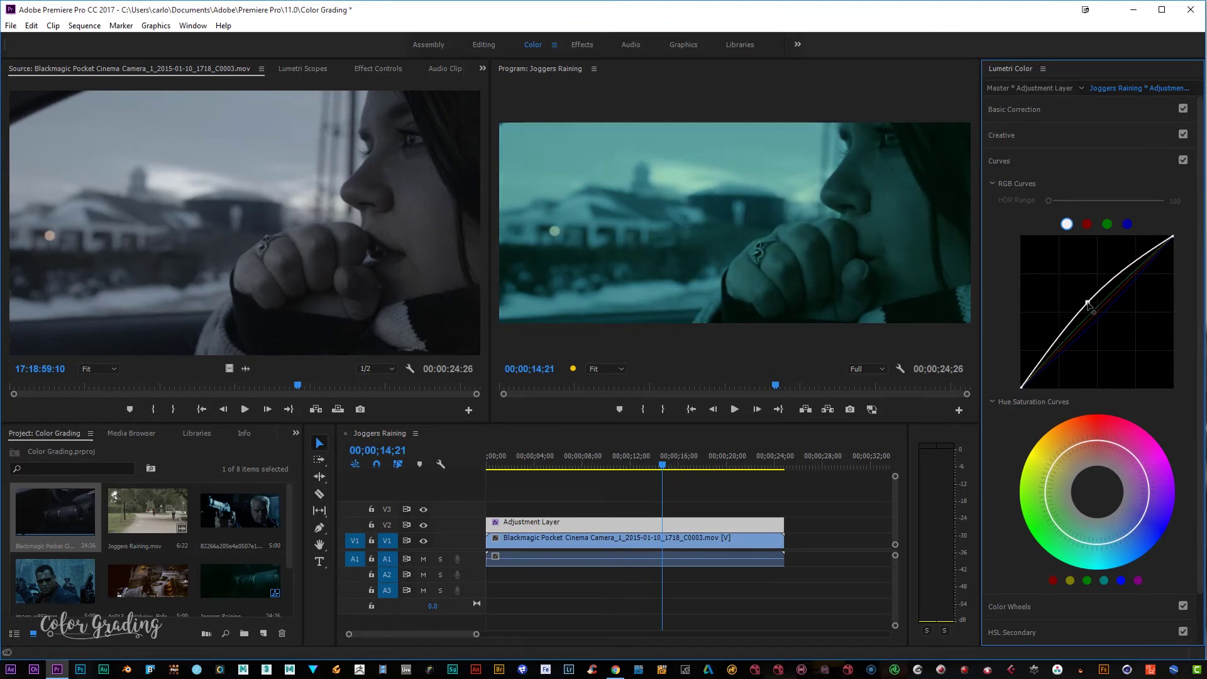
left_click(1127, 224)
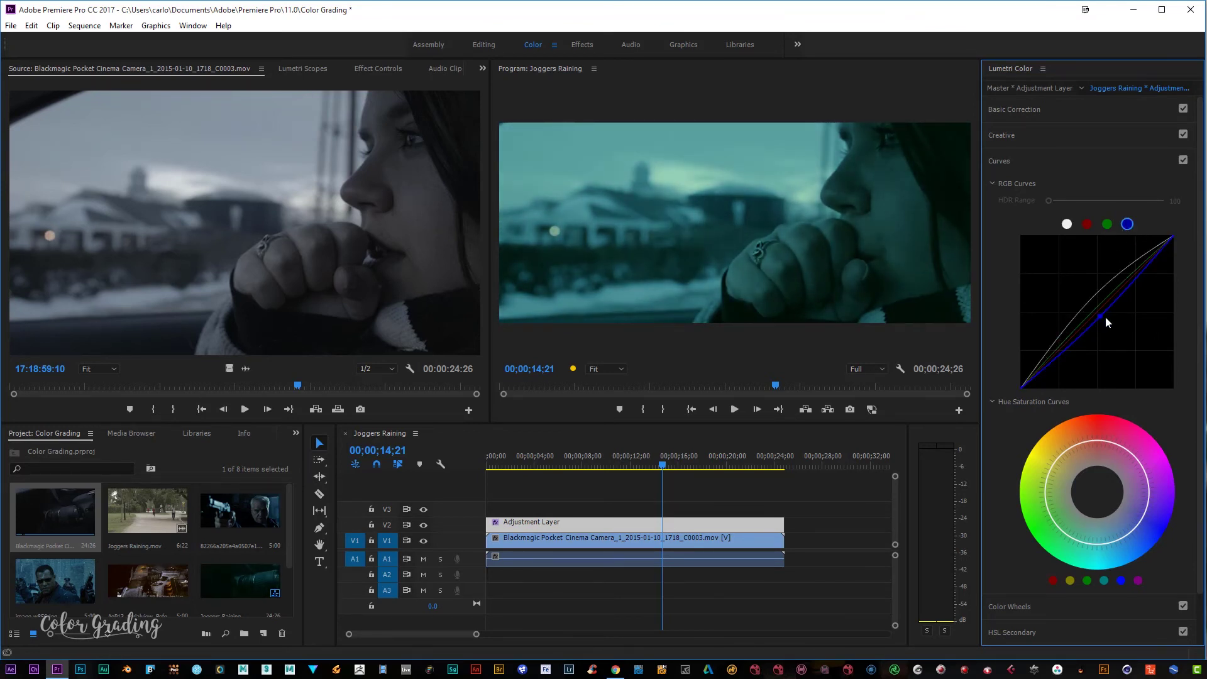
left_click_drag(1104, 317, 1091, 313)
left_click_drag(661, 468, 759, 472)
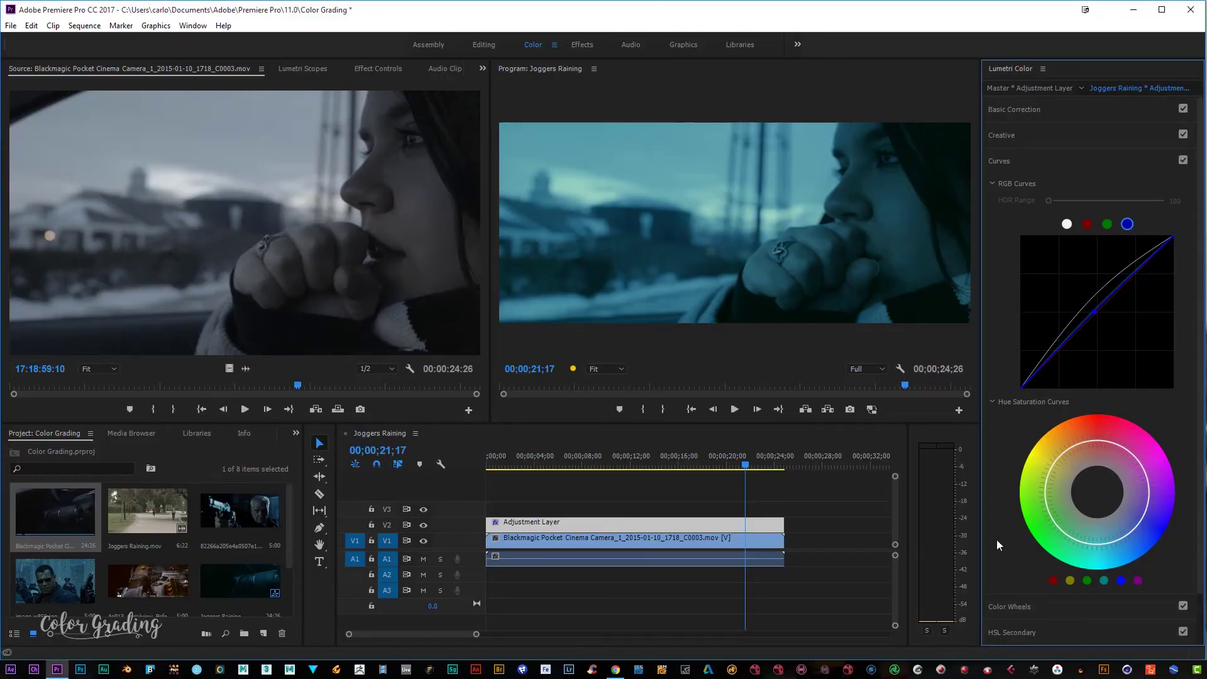
Raise the Creative Vibrance to 26.1 and Saturation to 127.2.
left_click(1031, 134)
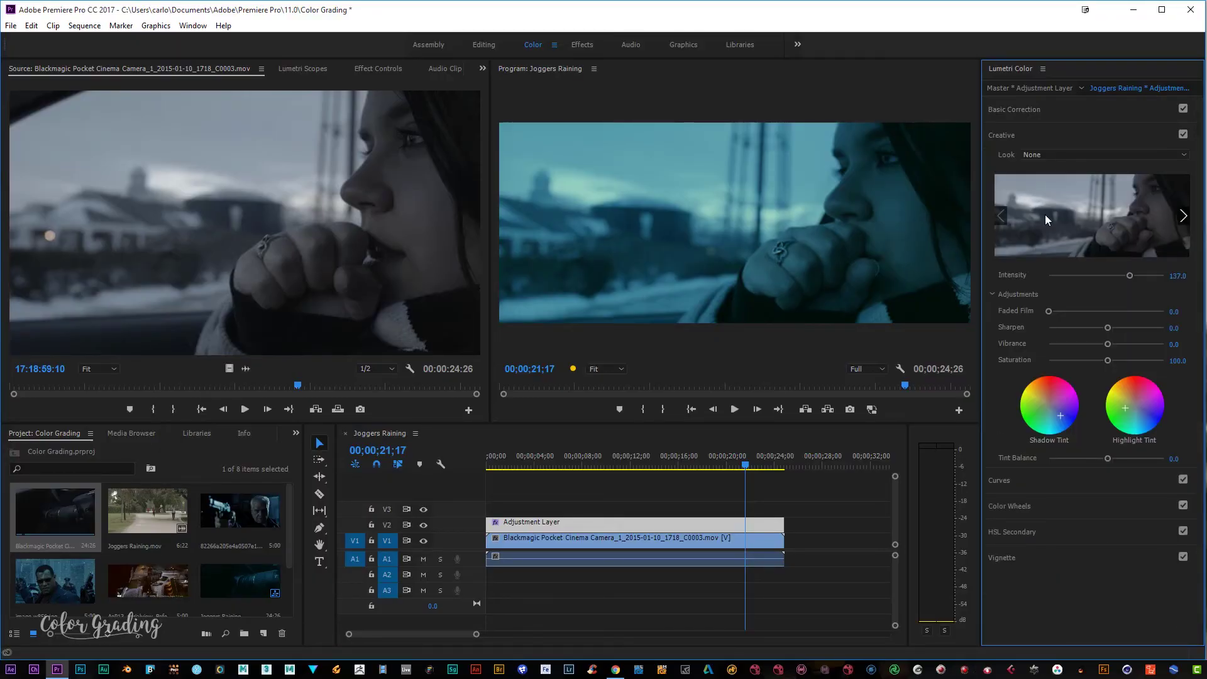
mouse_move(1107, 345)
left_mouse_down()
mouse_move(1102, 359)
mouse_move(1121, 360)
left_mouse_up()
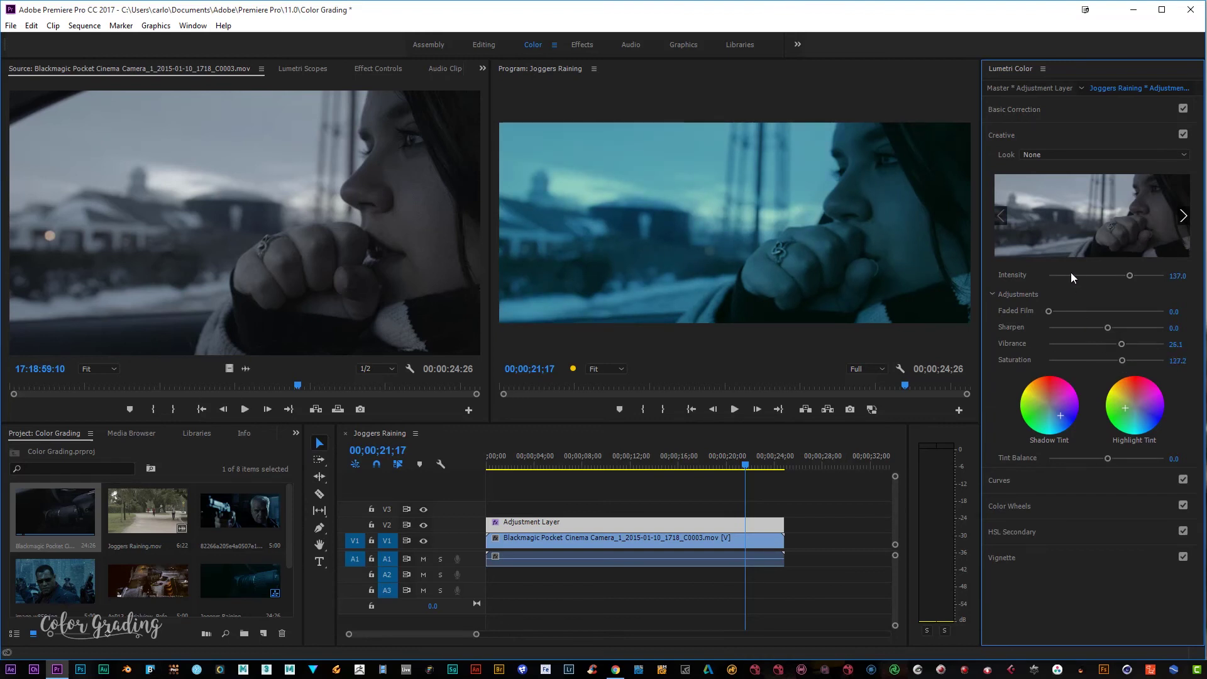
left_click(1098, 154)
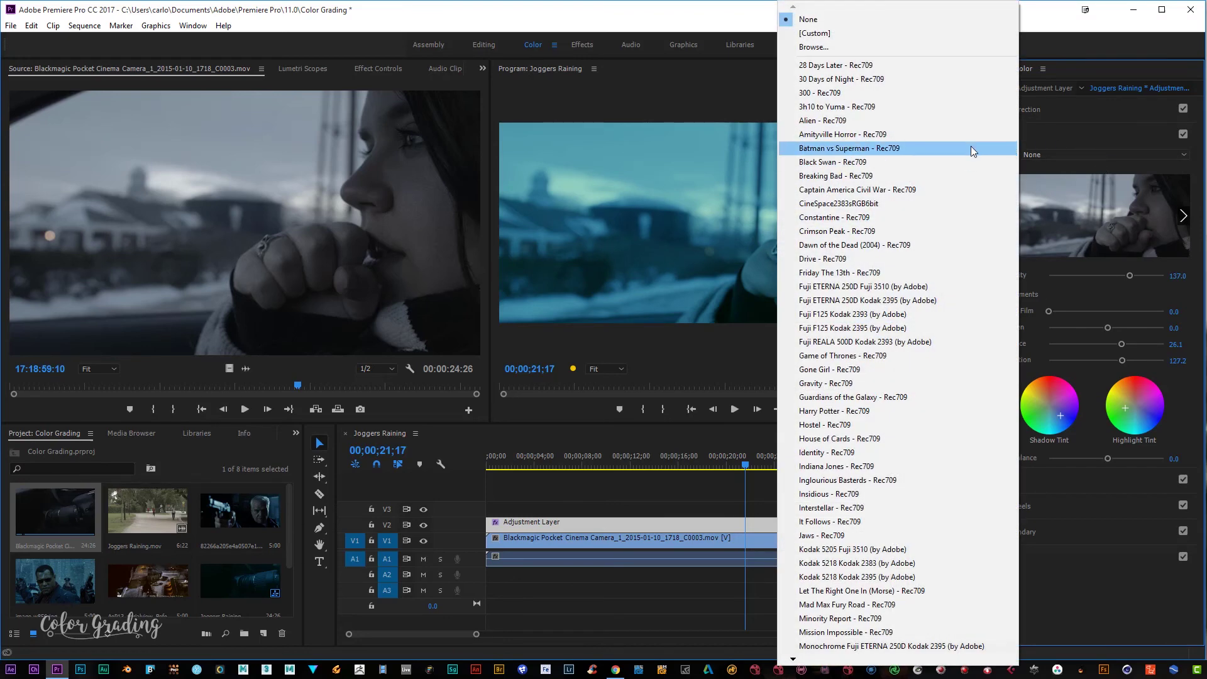
Try the Batman vs Superman, Black Swan and Constantine looks, then apply Jaws - Rec709.
left_click(971, 148)
left_click(1070, 154)
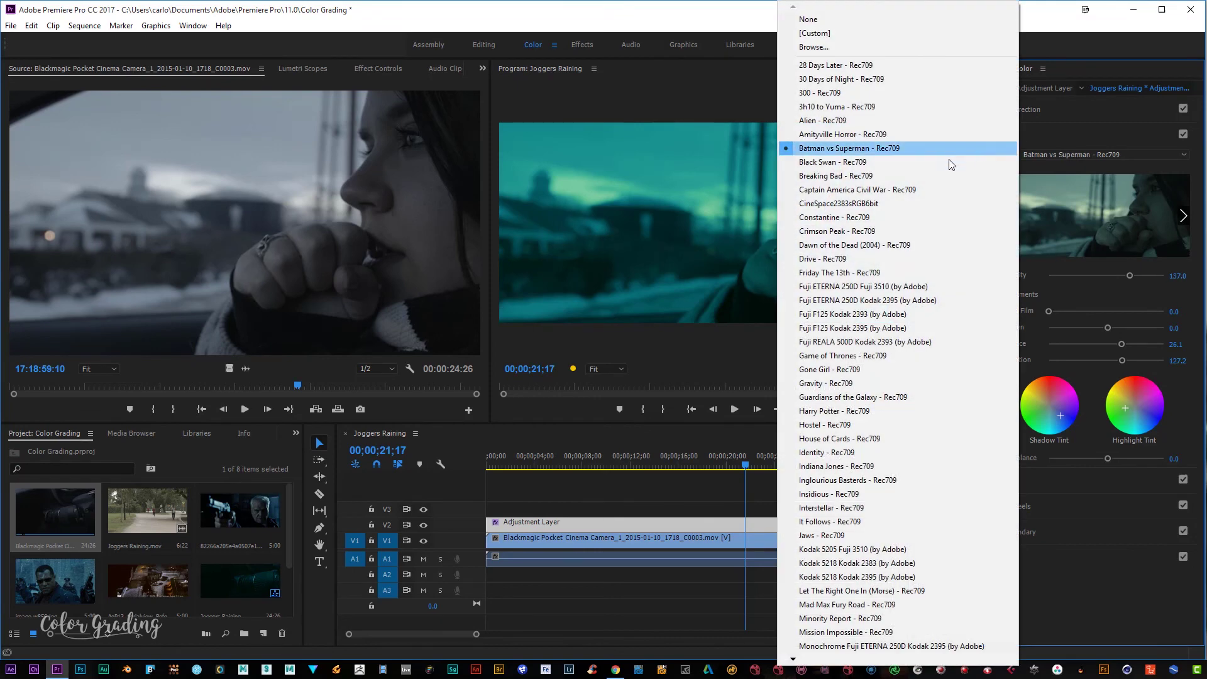
left_click(931, 165)
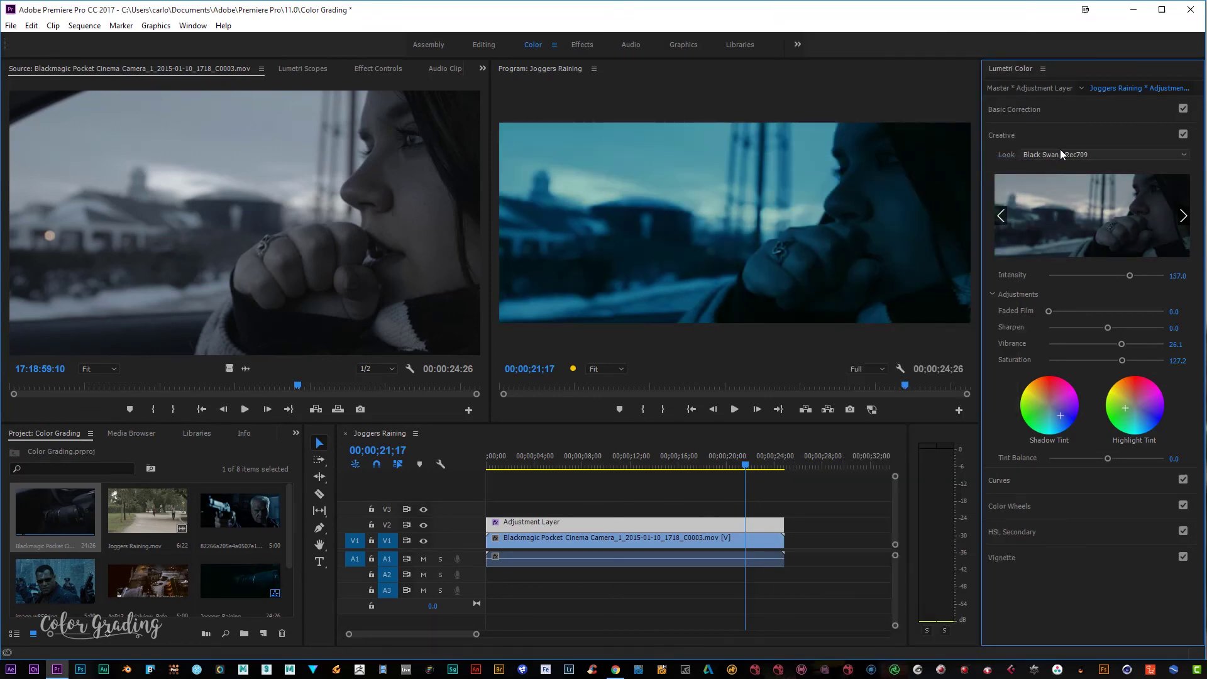
left_click(1059, 153)
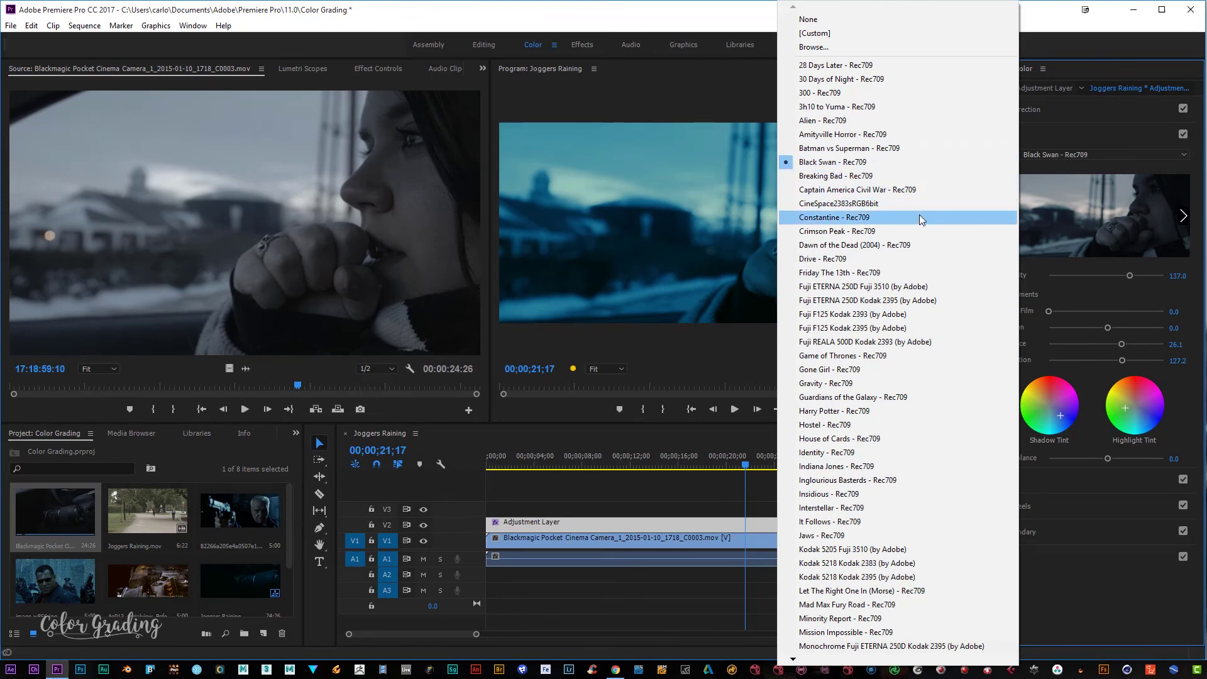
left_click(919, 217)
left_click(1124, 156)
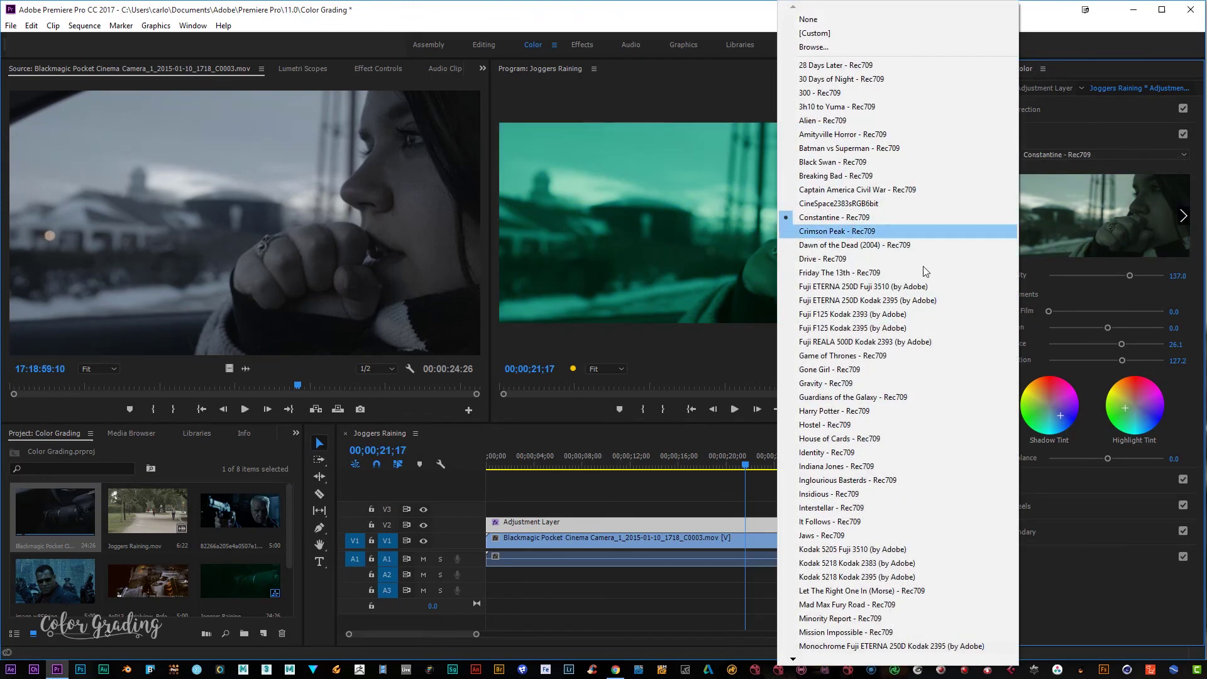
left_click(832, 535)
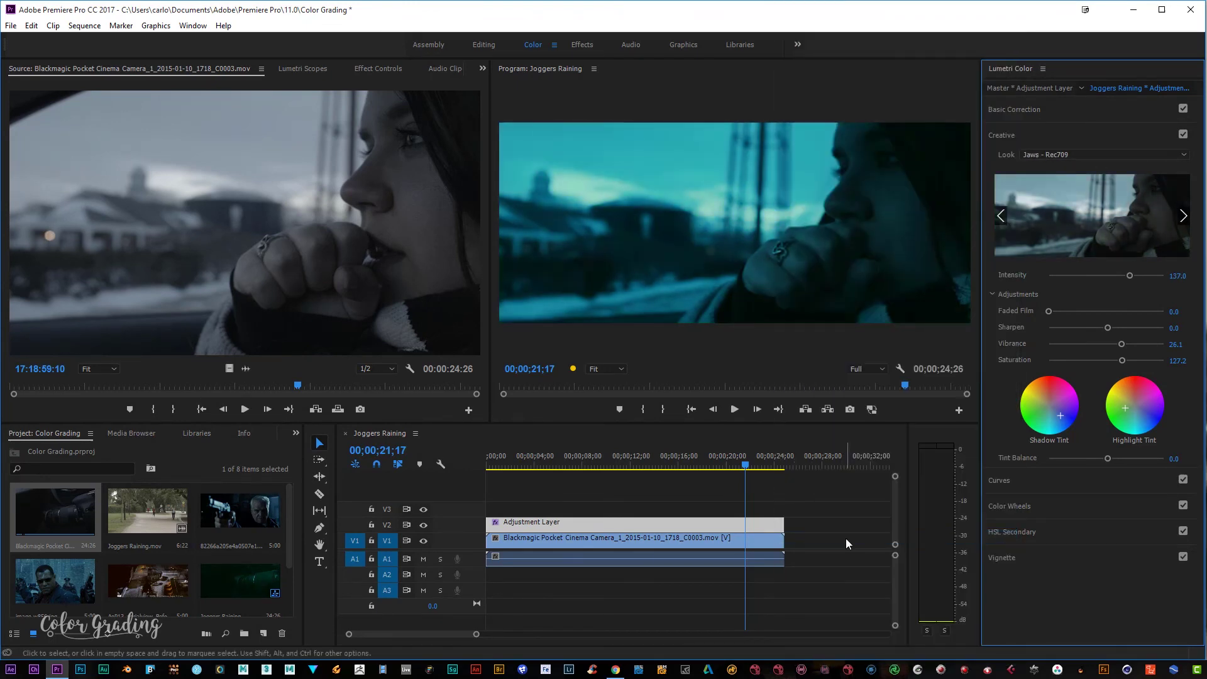
Check another frame, then lower the Jaws - Rec709 Creative intensity and settle it at 140.2.
left_click_drag(745, 470, 668, 503)
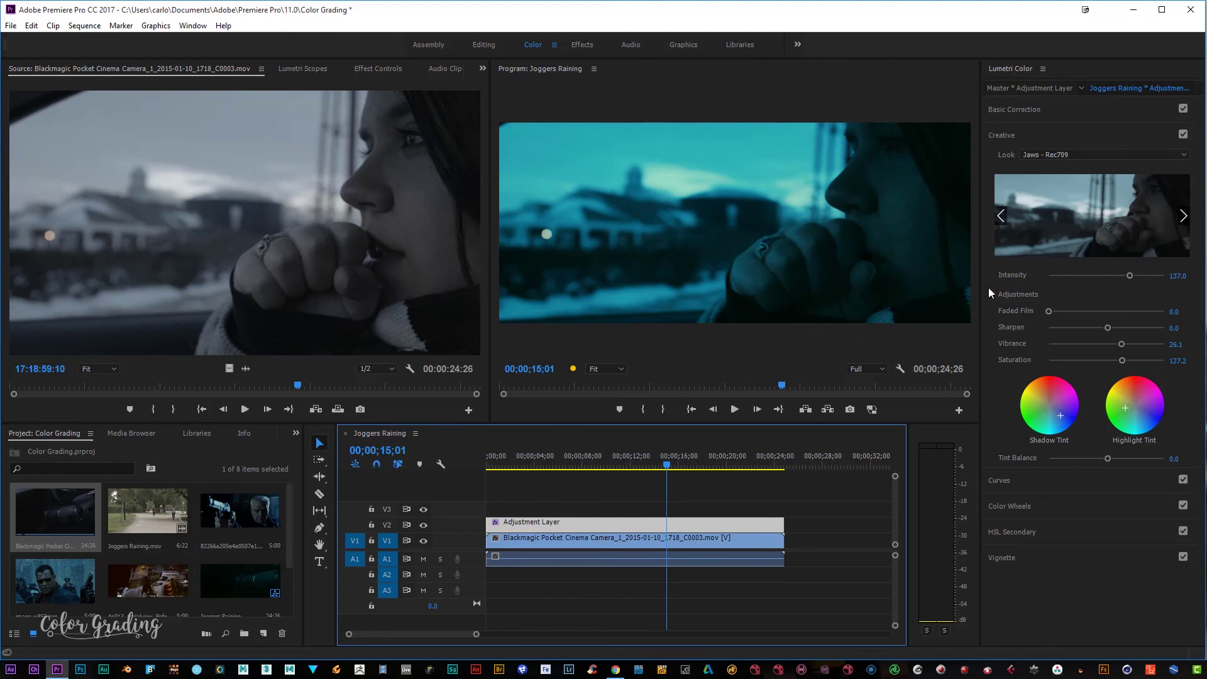
left_click_drag(1130, 275, 1106, 283)
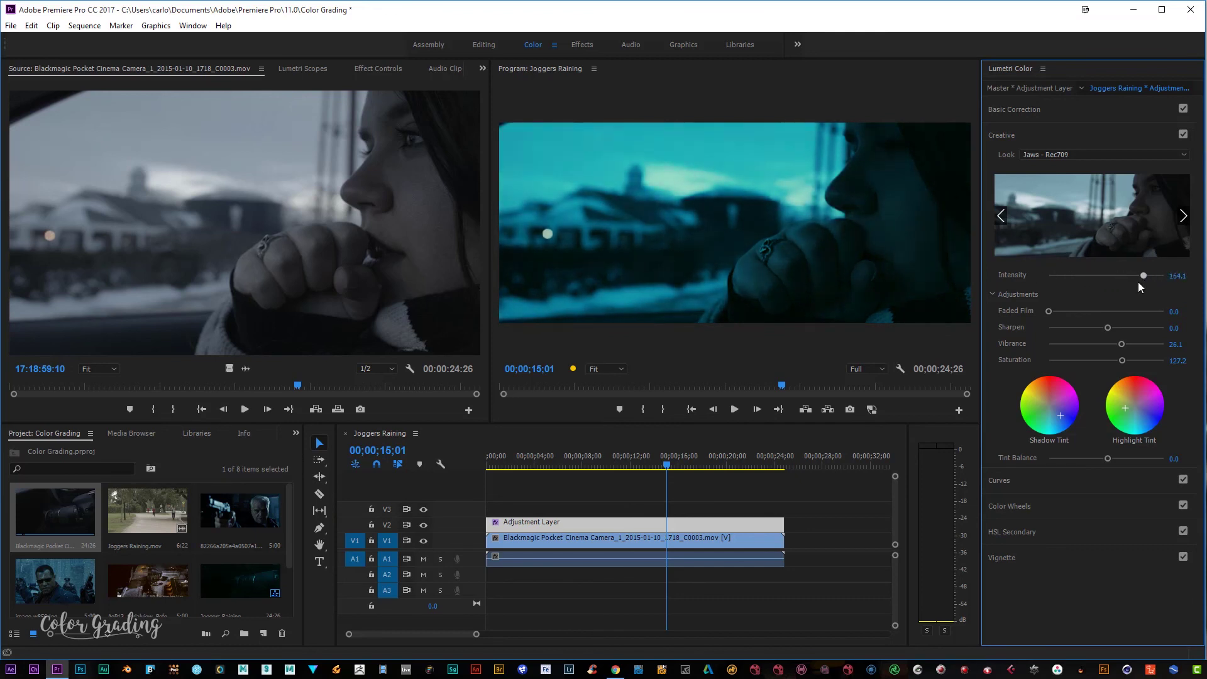
left_click_drag(1127, 277, 1130, 278)
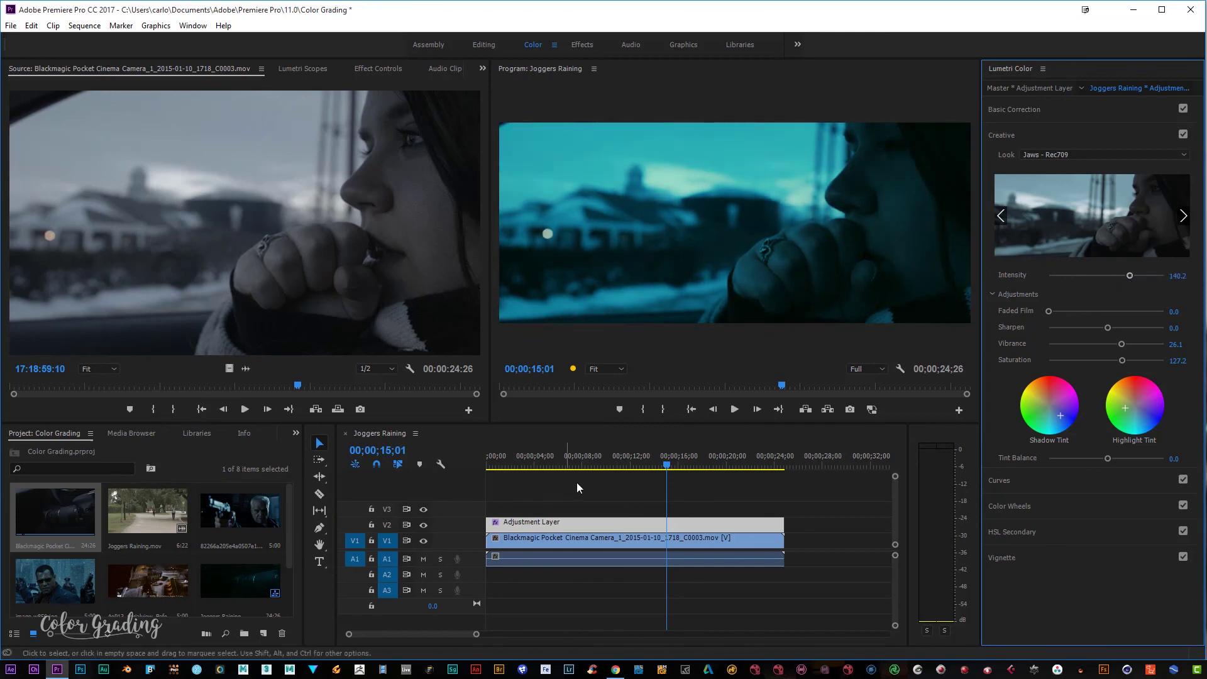